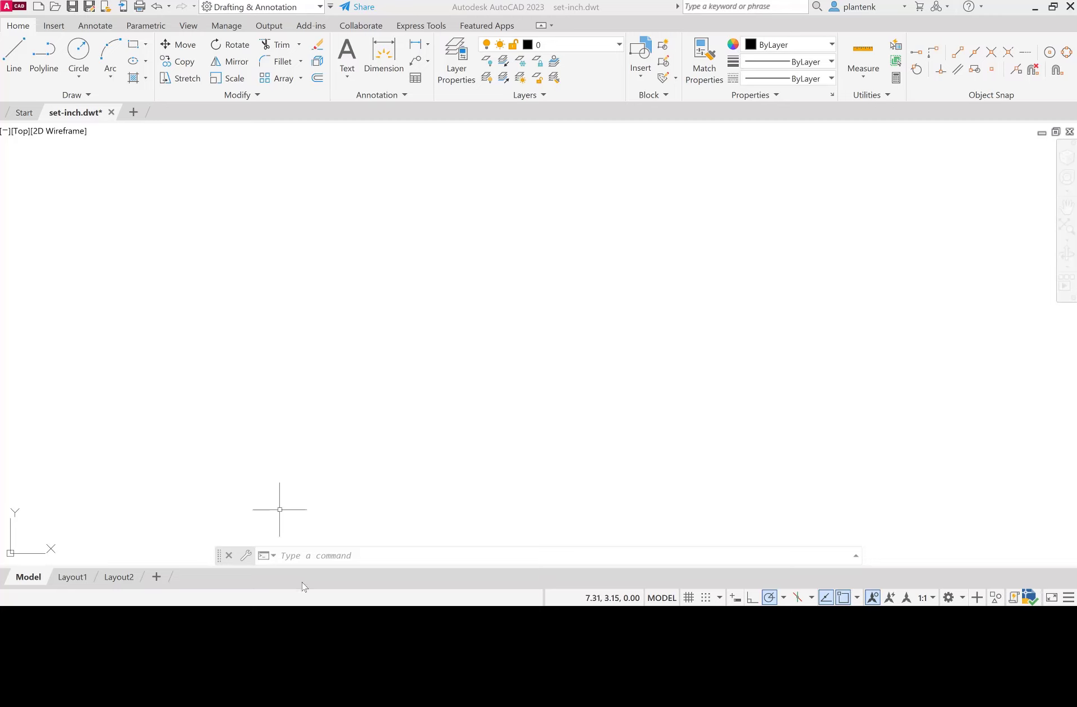
- Review the length, angle and insertion scale settings in the drawing units, then close them with the settings accepted
{"action": "left_click", "coordinate": [318, 554]}
{"action": "type", "text": "units"}
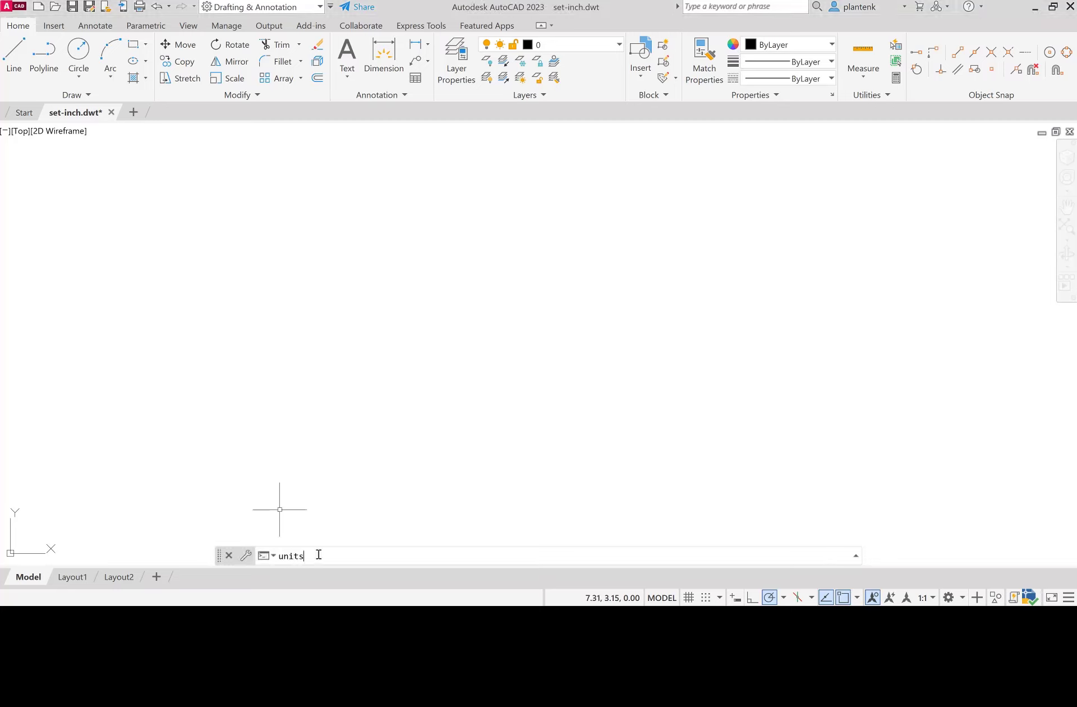
{"action": "key", "text": "Return"}
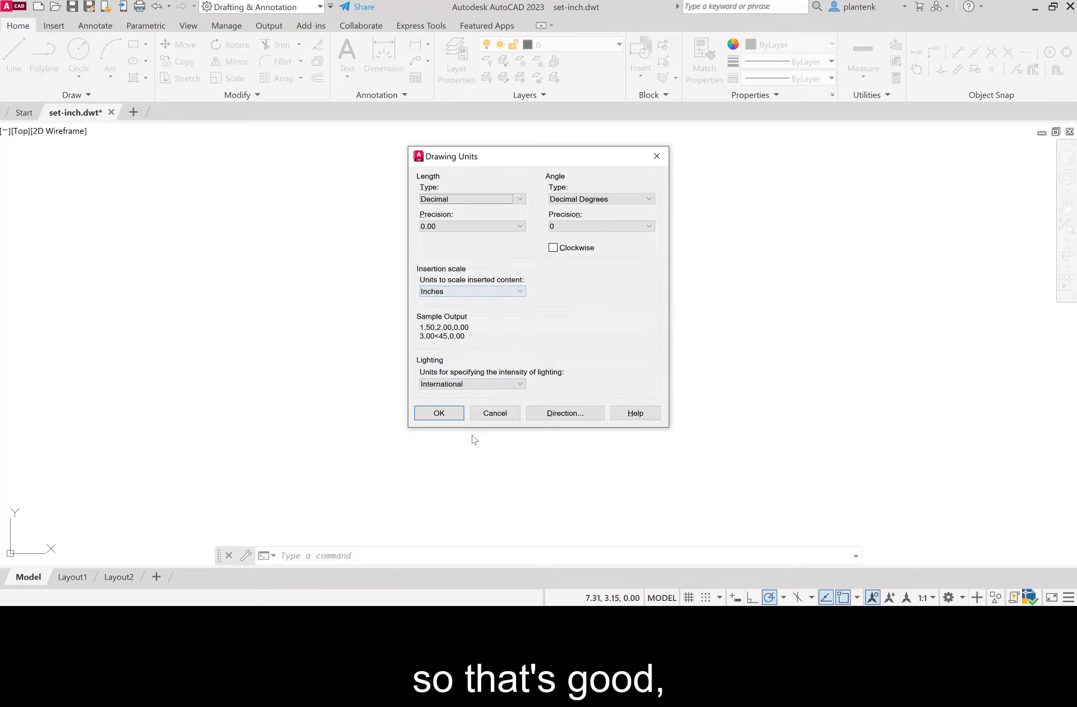
{"action": "left_click", "coordinate": [441, 417]}
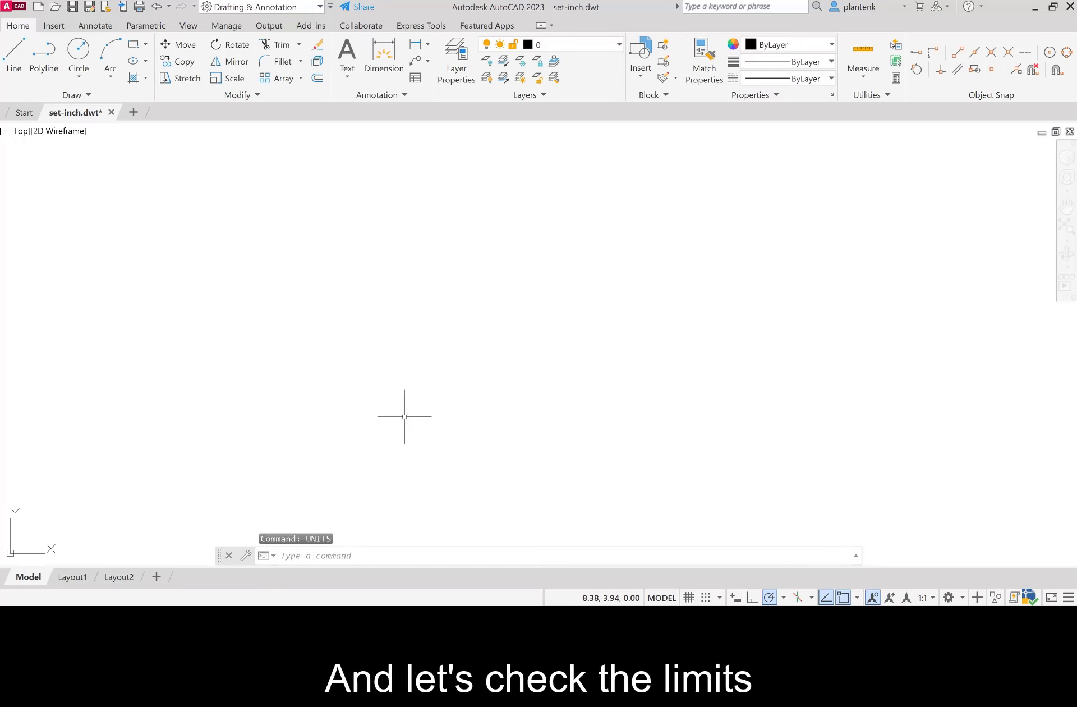
- Check the model space limits, accepting the default lower-left and upper-right corners
{"action": "type", "text": "limits"}
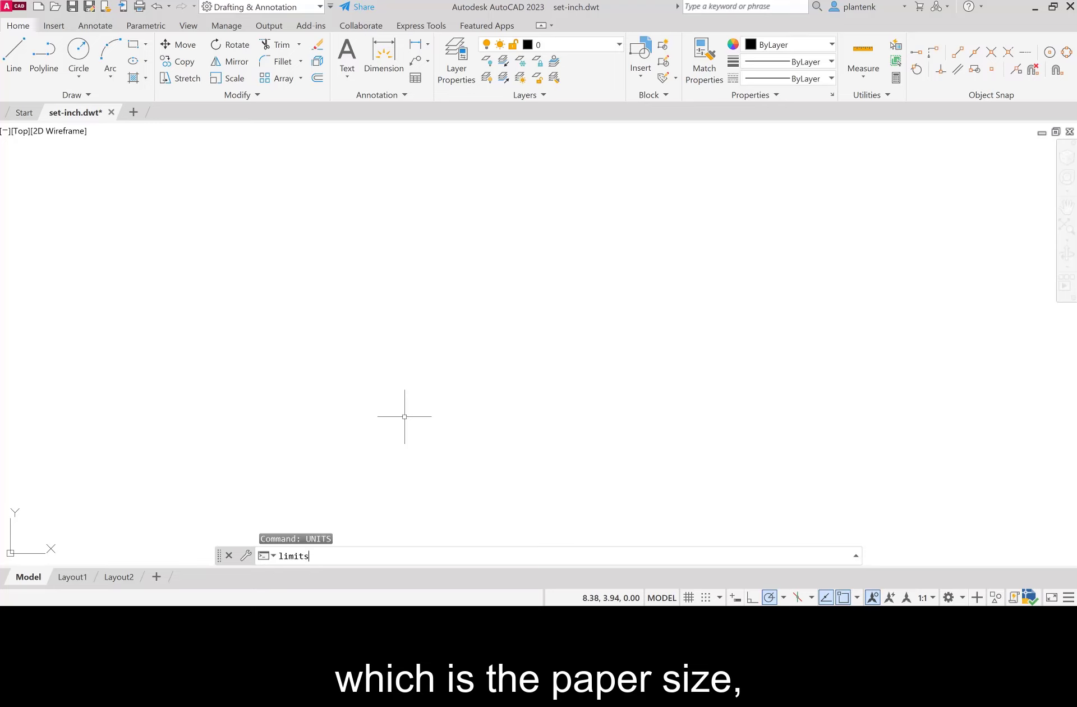
{"action": "key", "text": "Return"}
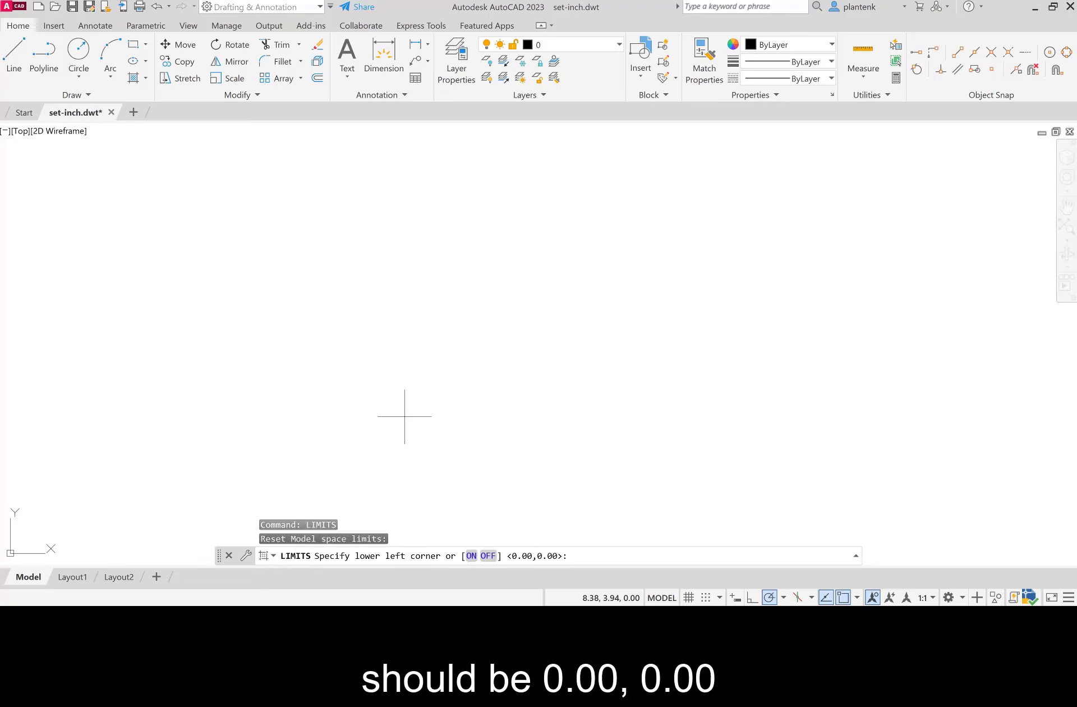
{"action": "key", "text": "Return"}
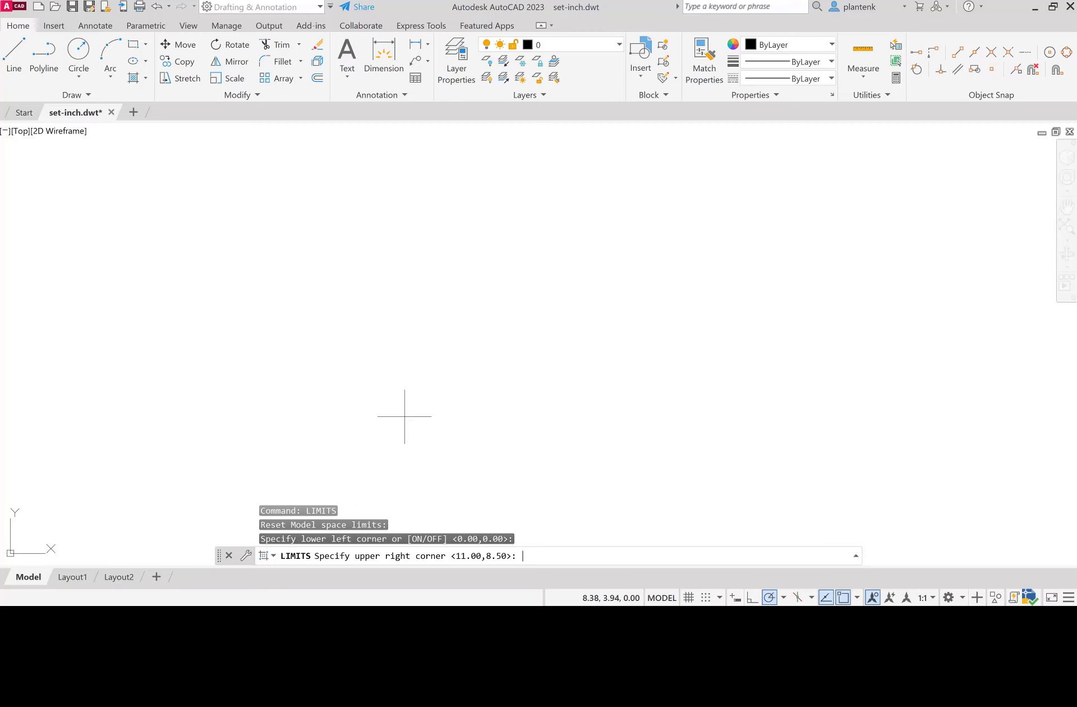
{"action": "key", "text": "Return"}
- Review the Standard text style's font, paper text height and Annotative setting, and close the text styles without editing
{"action": "type", "text": "st"}
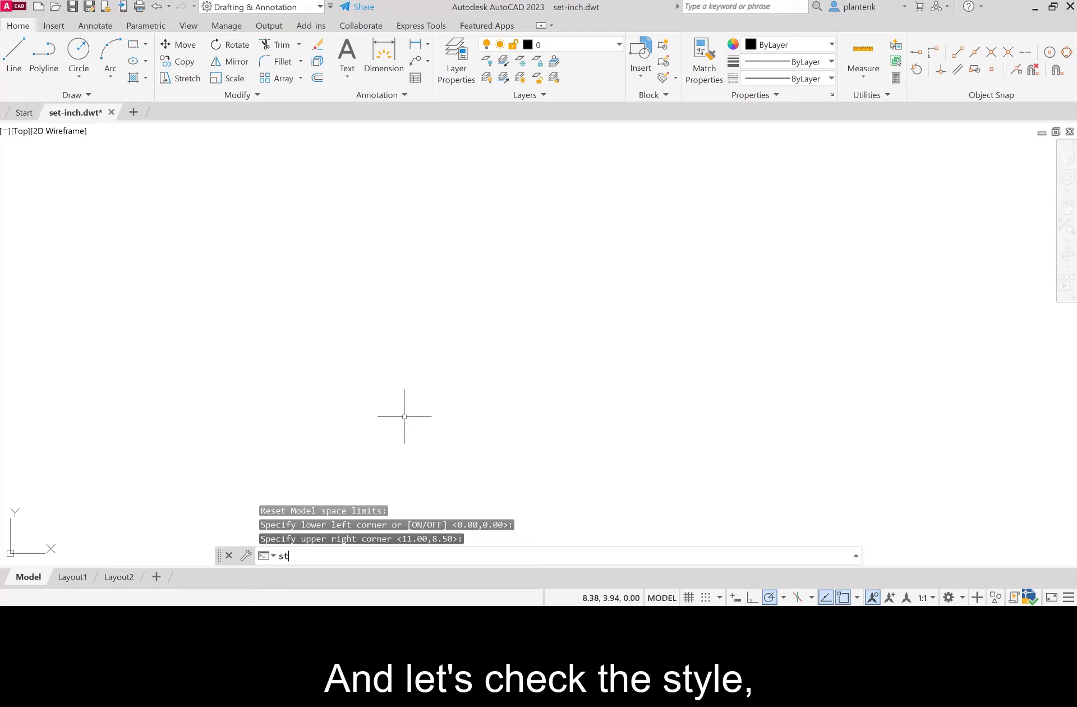
{"action": "type", "text": "yle"}
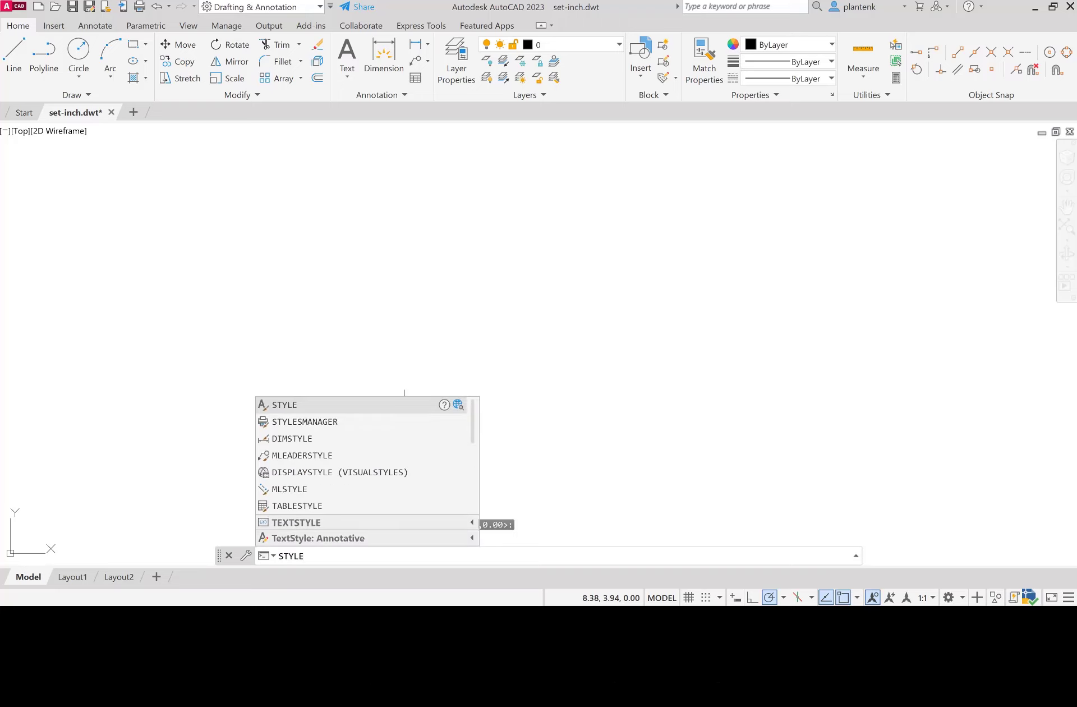
{"action": "key", "text": "Return"}
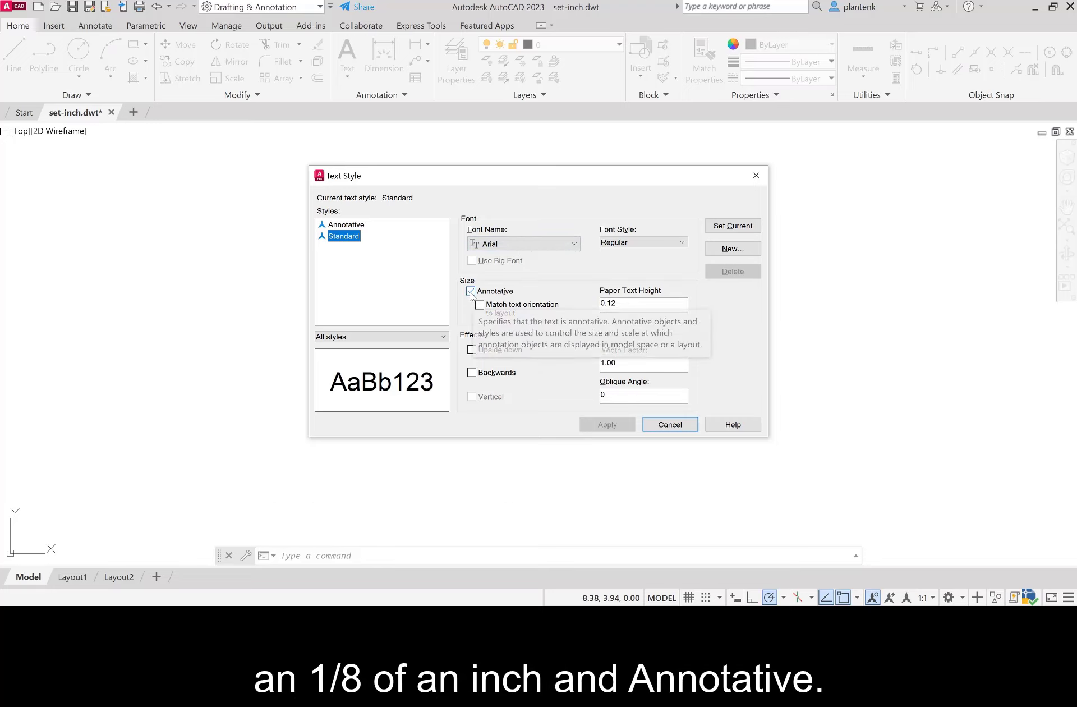
{"action": "left_click", "coordinate": [671, 427]}
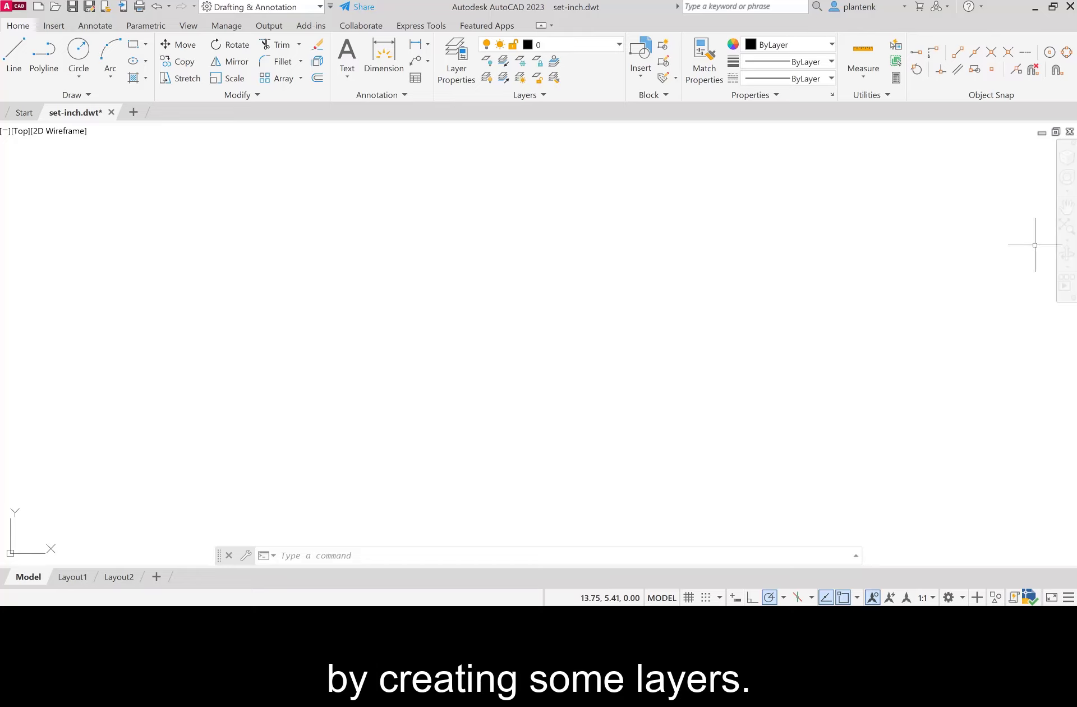
- Open the Layer Properties Manager, widen it, and expand the On, Freeze, Lock, Plot and Lineweight columns so their headings are readable
{"action": "left_click", "coordinate": [452, 66]}
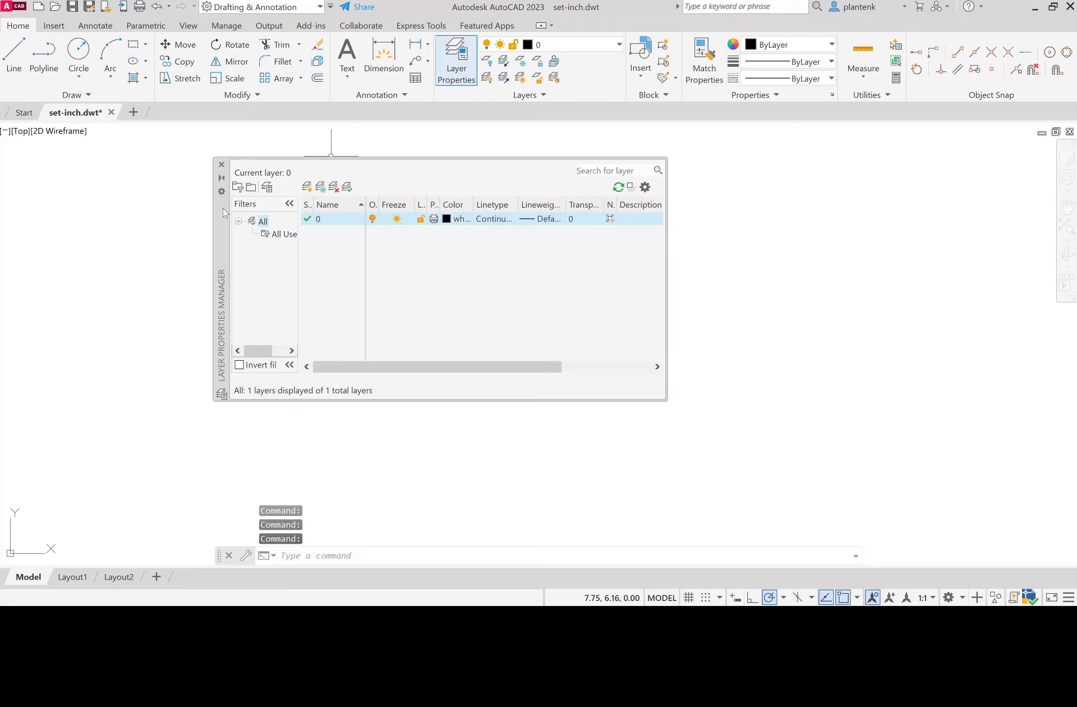
{"action": "left_click_drag", "start_coordinate": [223, 212], "coordinate": [244, 240]}
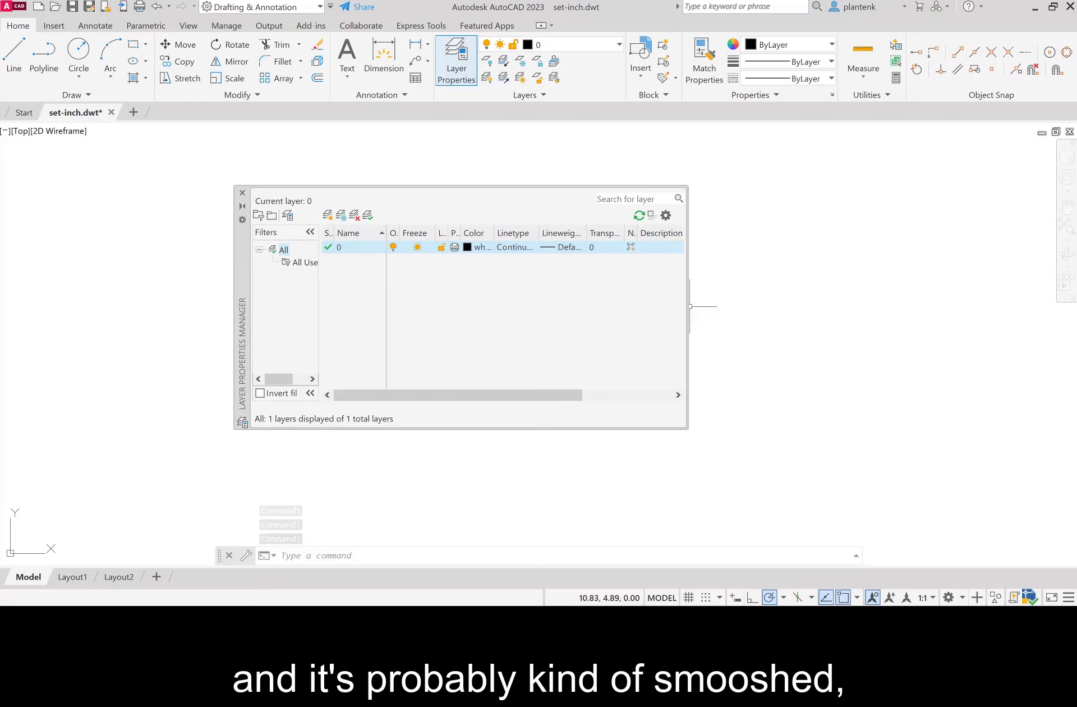
{"action": "left_click_drag", "start_coordinate": [689, 306], "coordinate": [843, 308]}
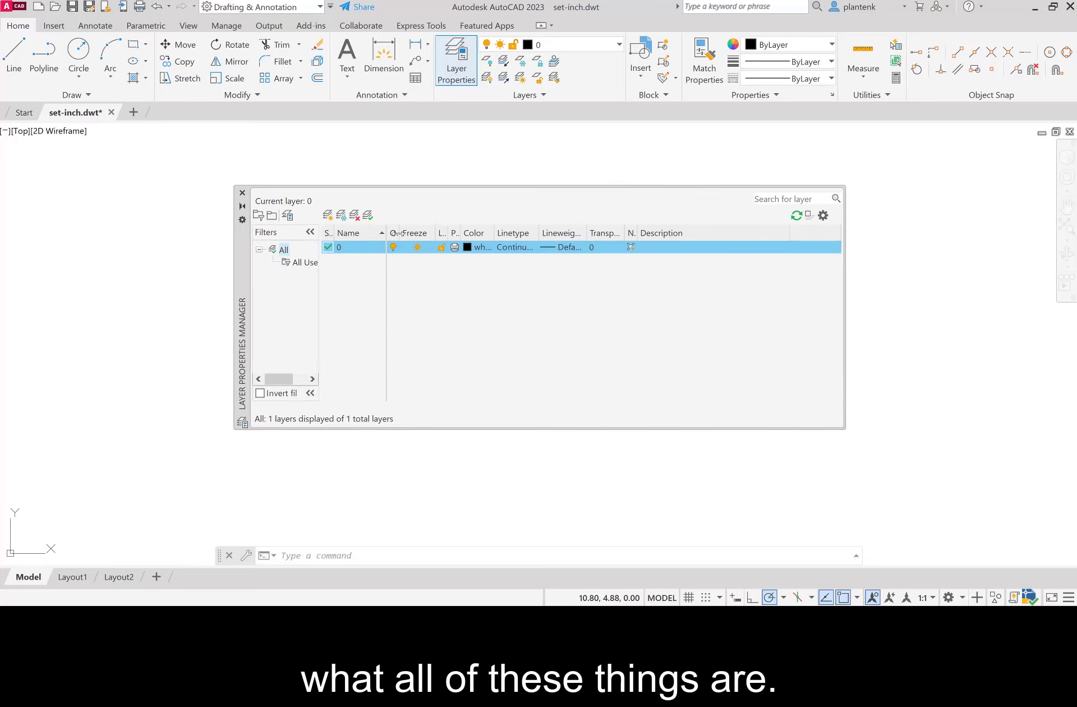
{"action": "left_click_drag", "start_coordinate": [398, 233], "coordinate": [501, 233]}
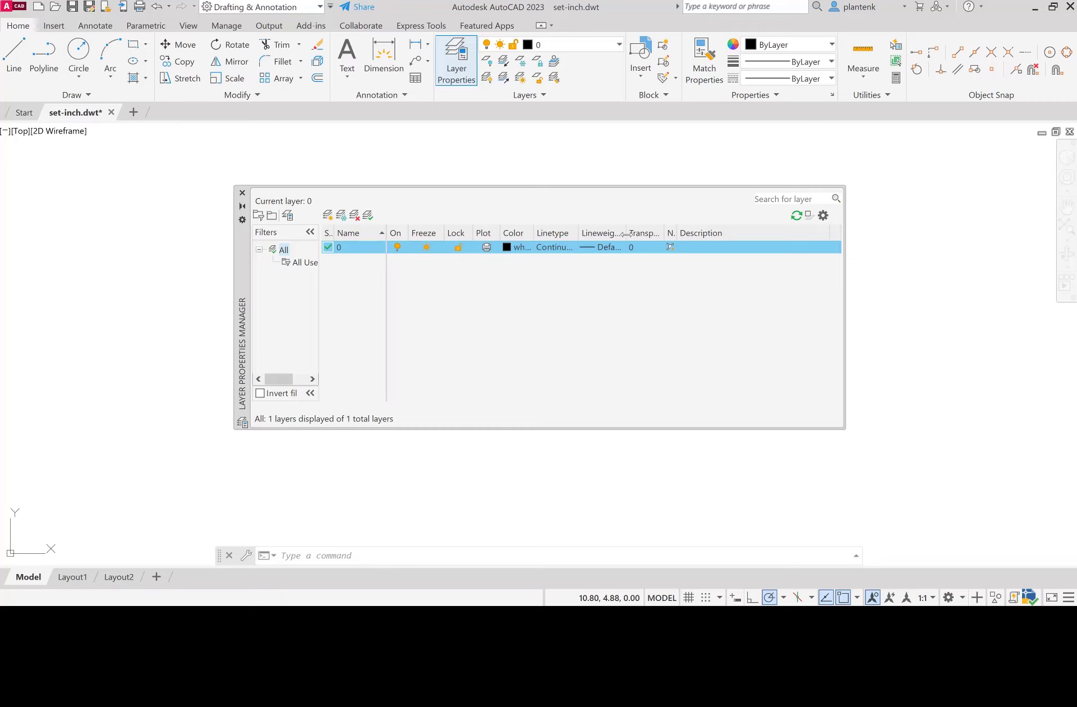
{"action": "mouse_move", "coordinate": [628, 233]}
{"action": "left_mouse_down"}
{"action": "mouse_move", "coordinate": [643, 232]}
{"action": "mouse_move", "coordinate": [634, 233]}
{"action": "left_mouse_up"}
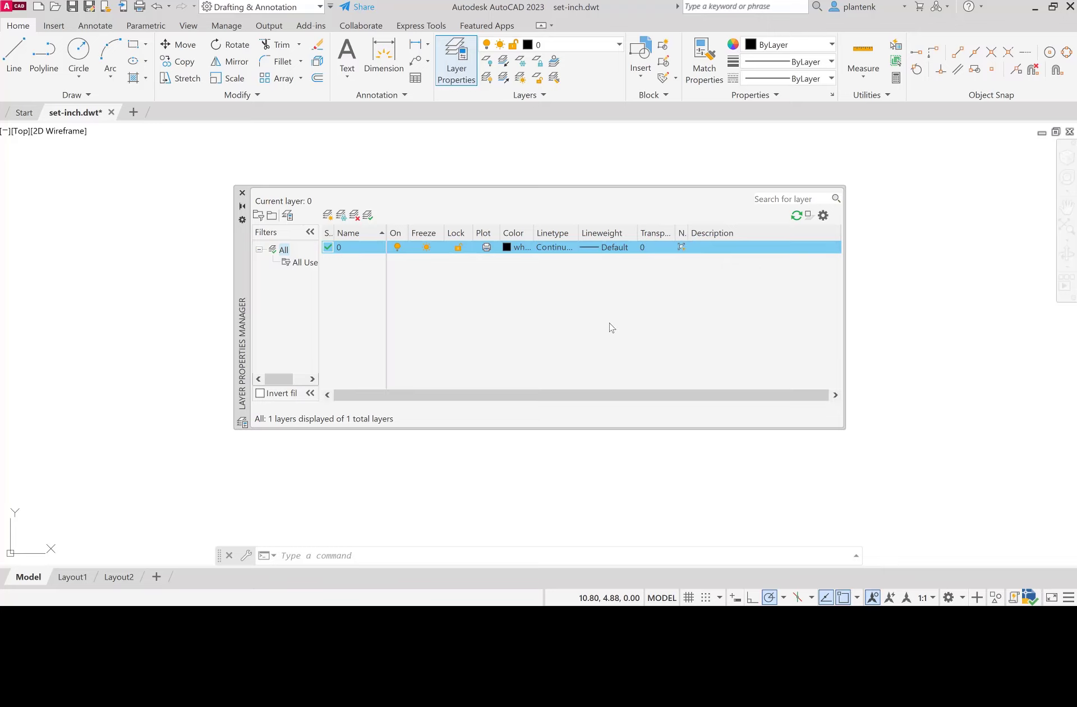
- Create a new layer named Hidden and set its color to blue
{"action": "left_click", "coordinate": [327, 216]}
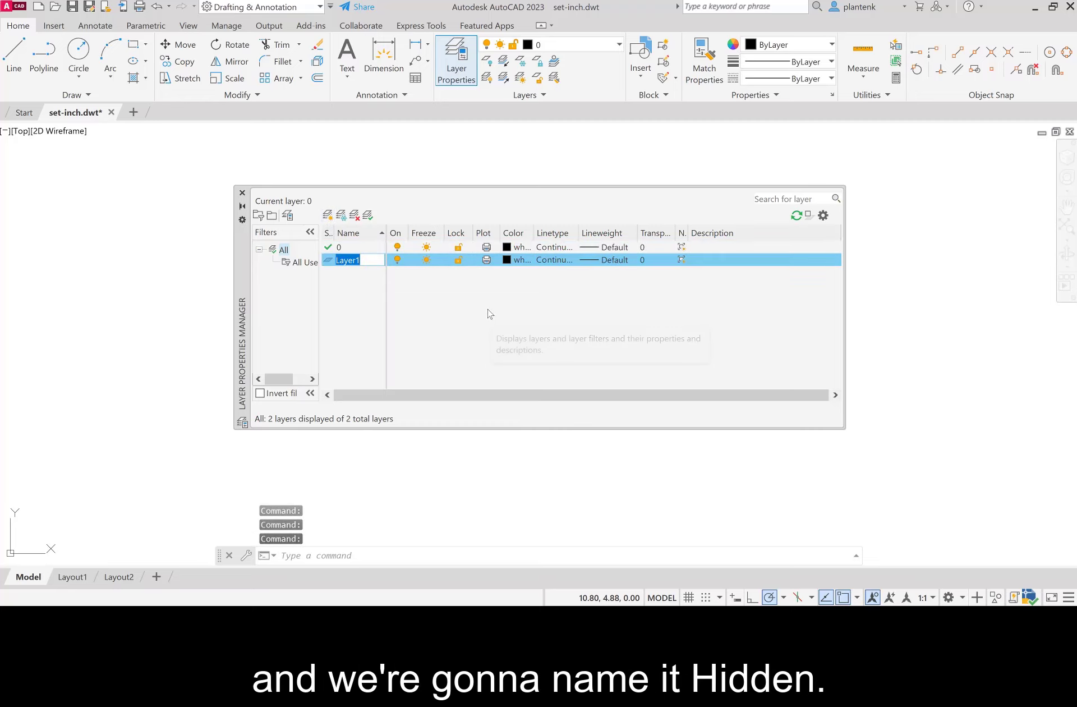
{"action": "type", "text": "H"}
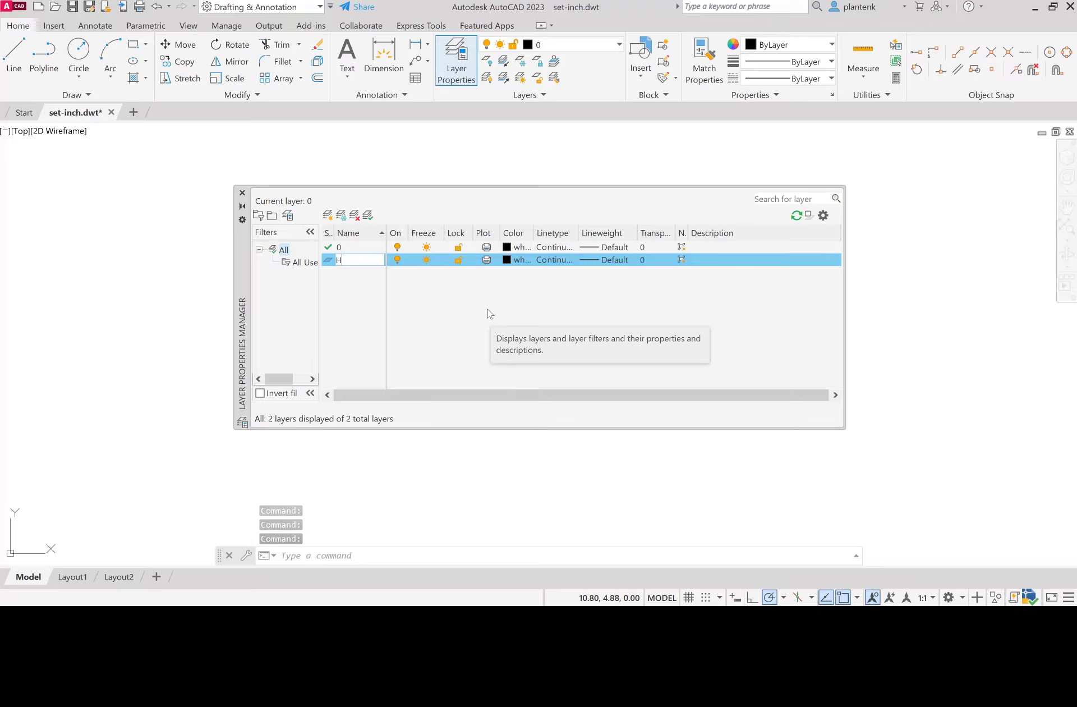
{"action": "type", "text": "idden"}
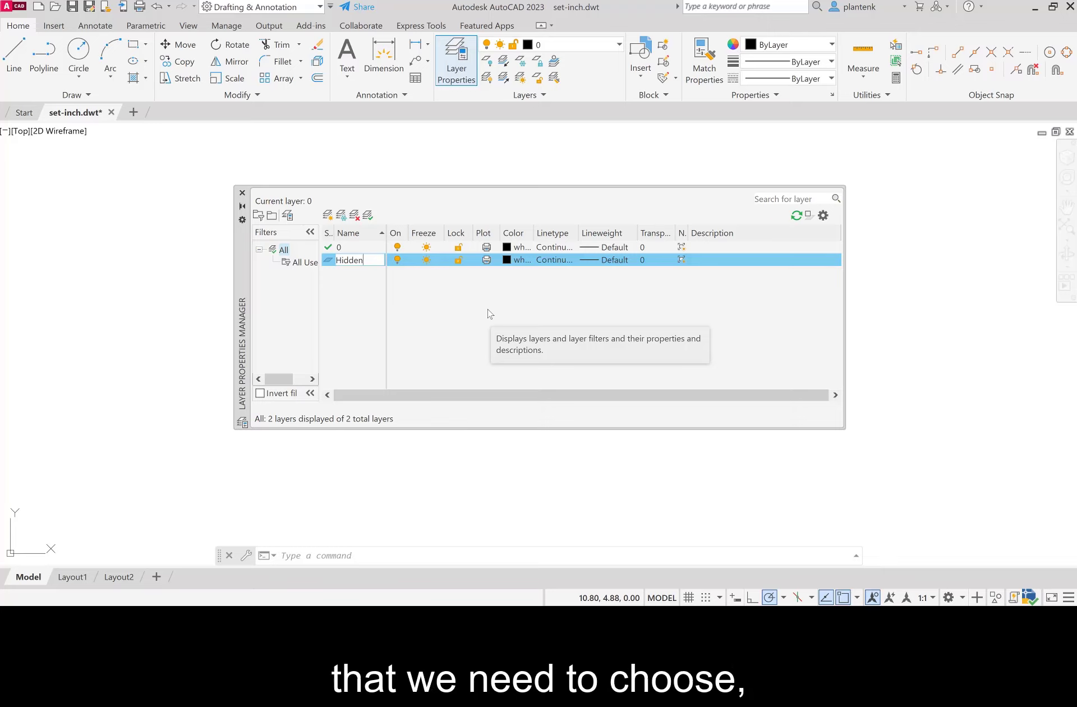
{"action": "key", "text": "Return"}
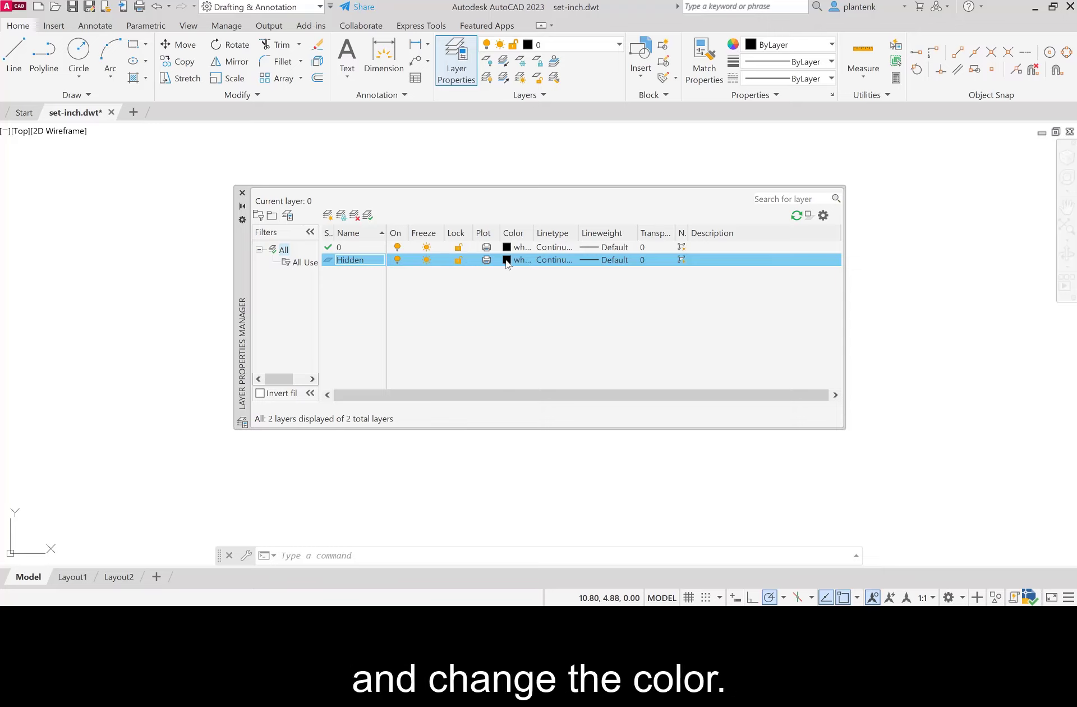
{"action": "left_click", "coordinate": [506, 261]}
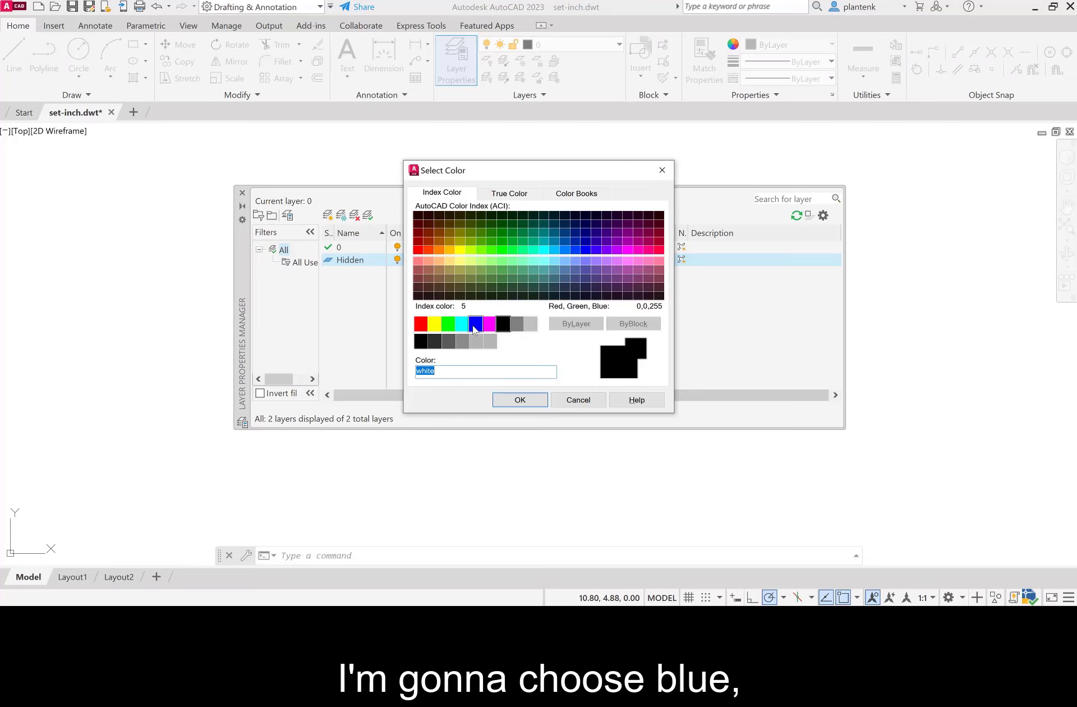
{"action": "left_click", "coordinate": [474, 328]}
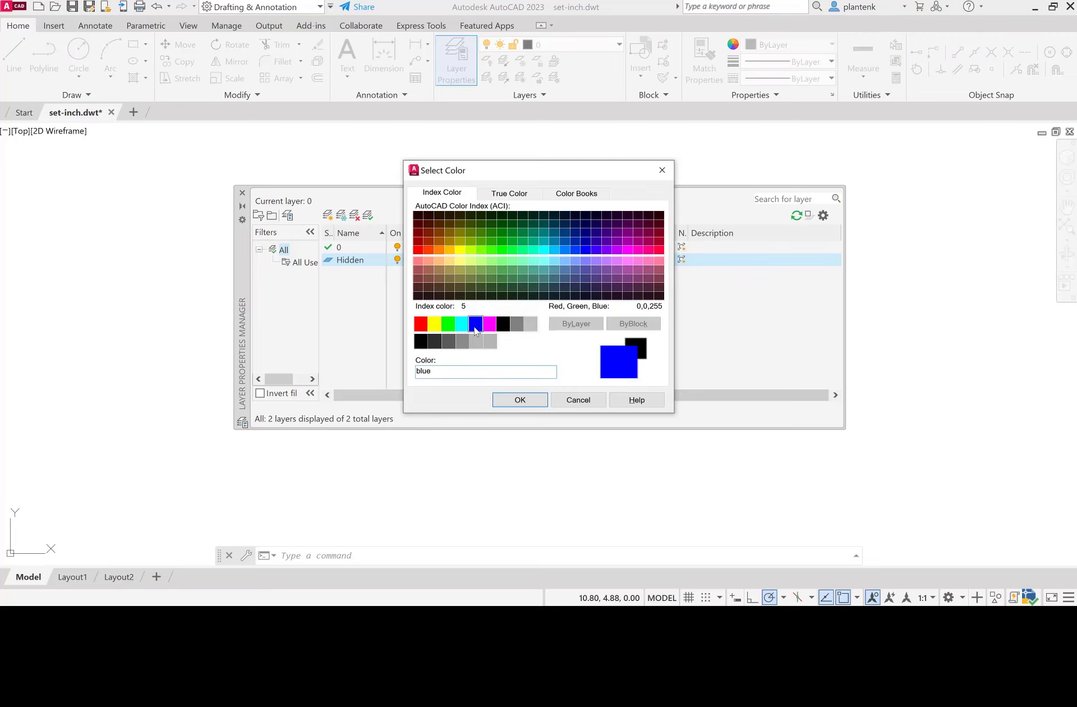
{"action": "left_click", "coordinate": [520, 399]}
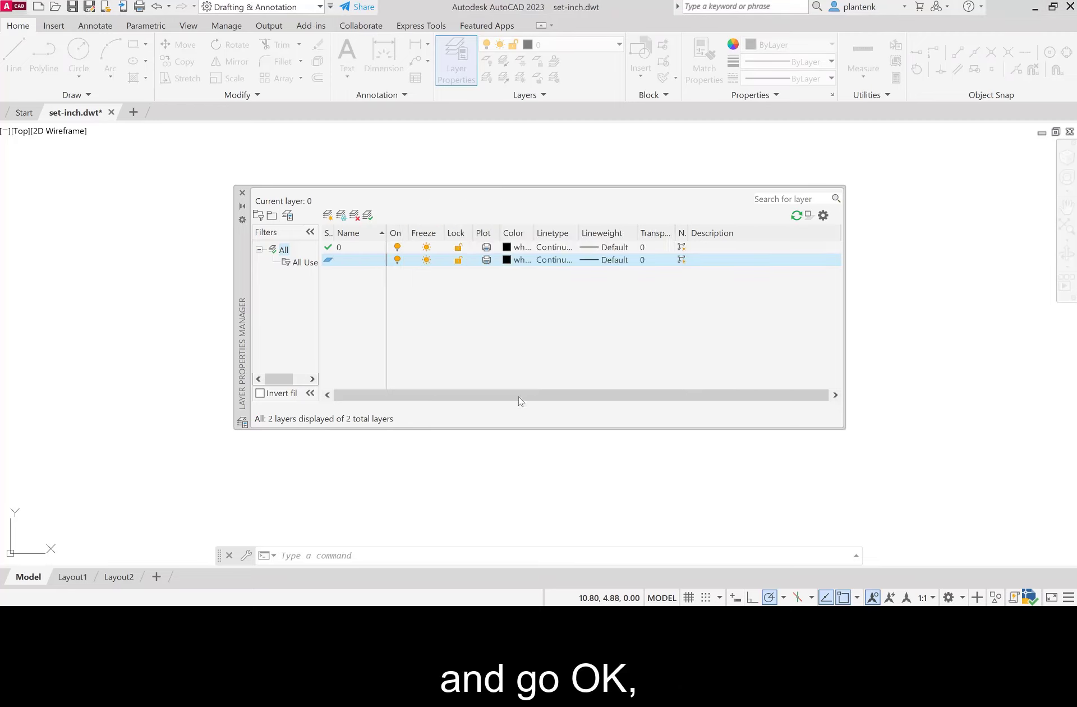
- Load the HIDDEN linetype from acad.lin and assign it to the Hidden layer
{"action": "left_click", "coordinate": [550, 263]}
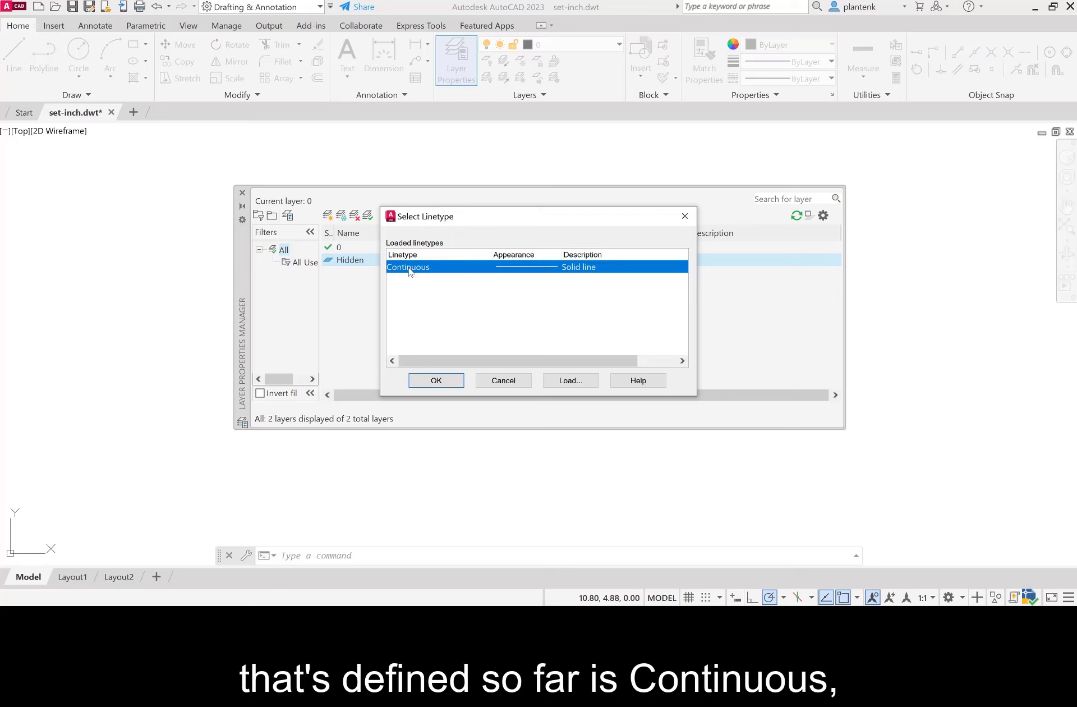
{"action": "left_click", "coordinate": [570, 382]}
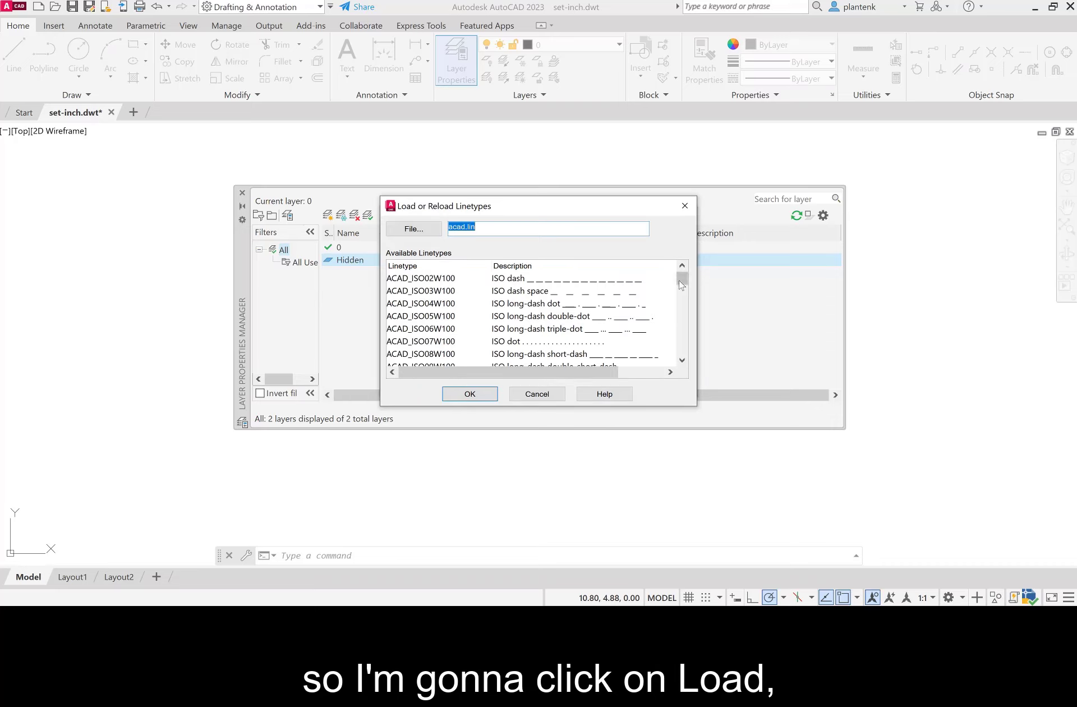
{"action": "left_click_drag", "start_coordinate": [681, 284], "coordinate": [683, 343]}
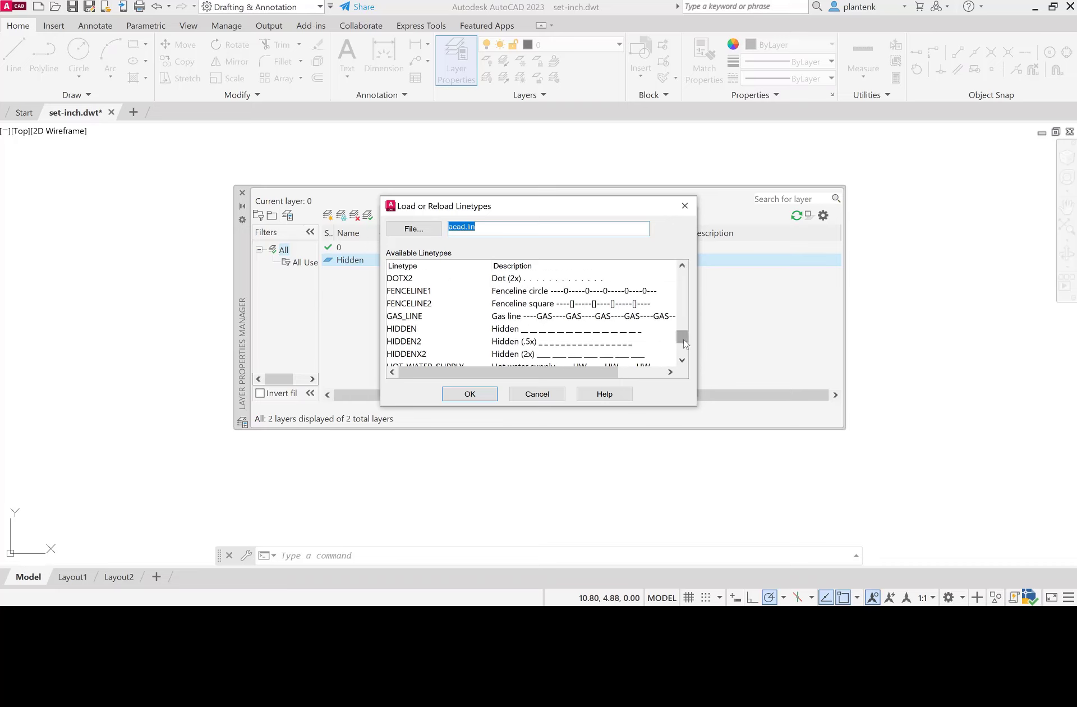
{"action": "left_click", "coordinate": [403, 330]}
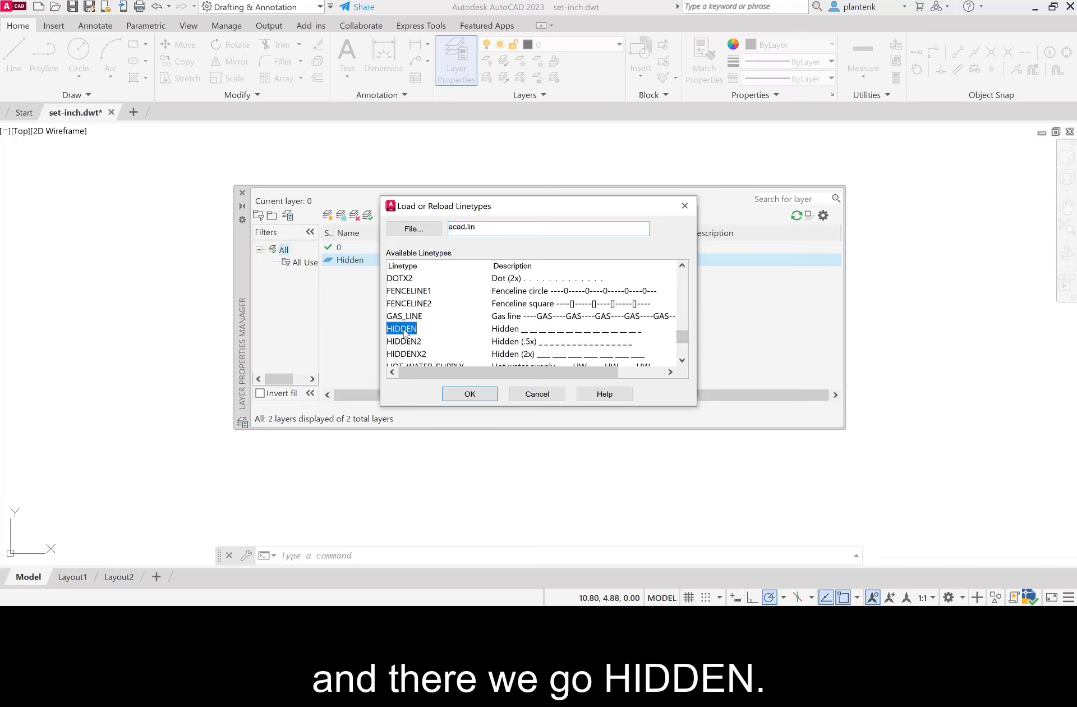
{"action": "left_click", "coordinate": [470, 395]}
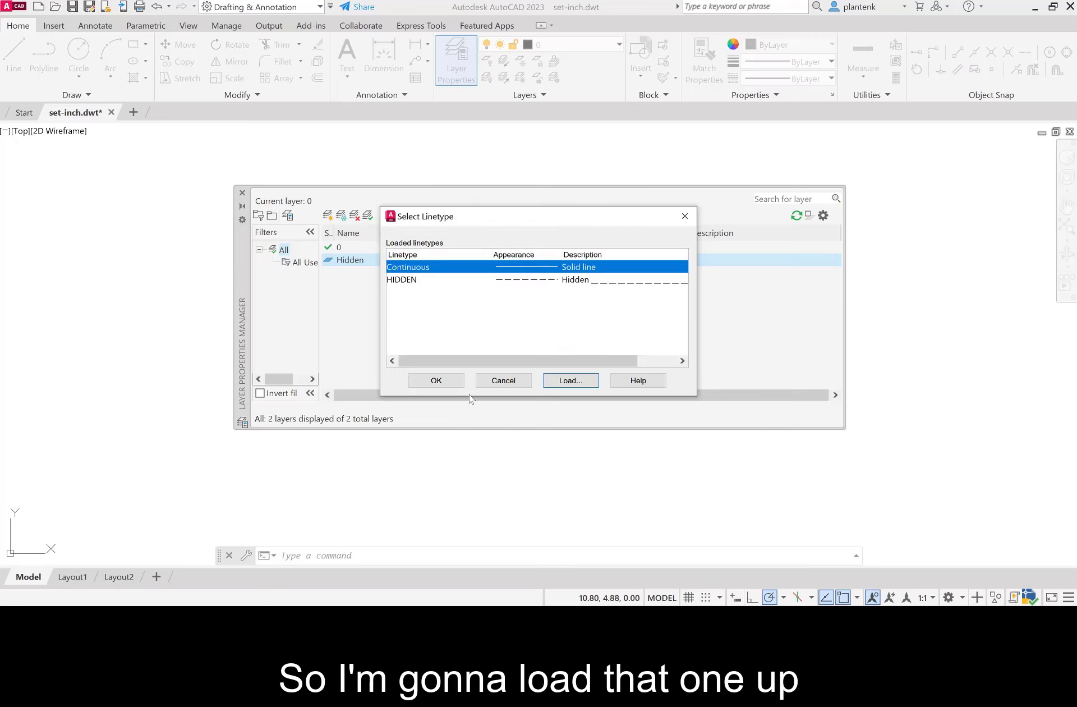
{"action": "left_click", "coordinate": [407, 283]}
{"action": "left_click", "coordinate": [436, 381]}
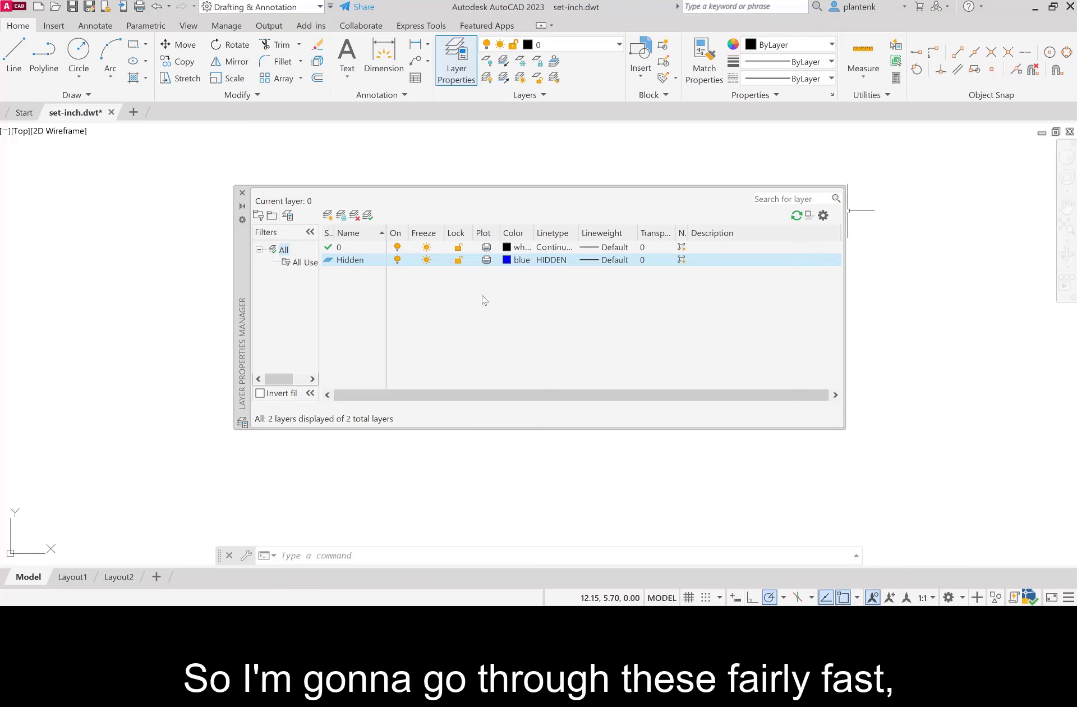
- Create another new layer named Visible below the Hidden layer
{"action": "left_click", "coordinate": [327, 215]}
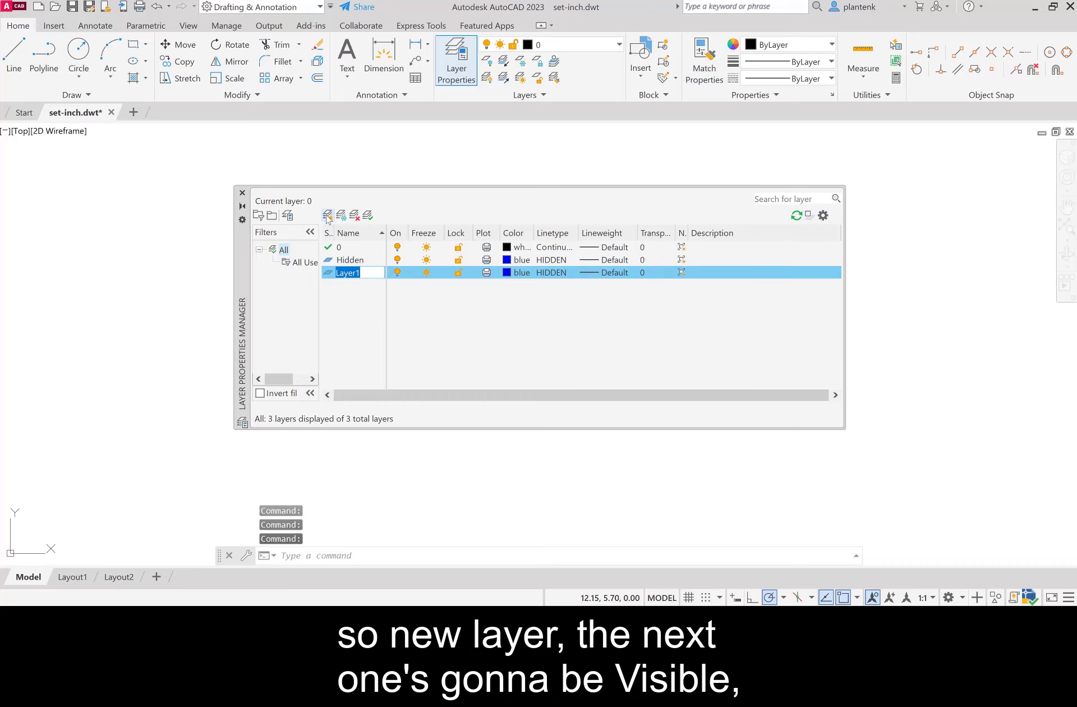
{"action": "type", "text": "Visis"}
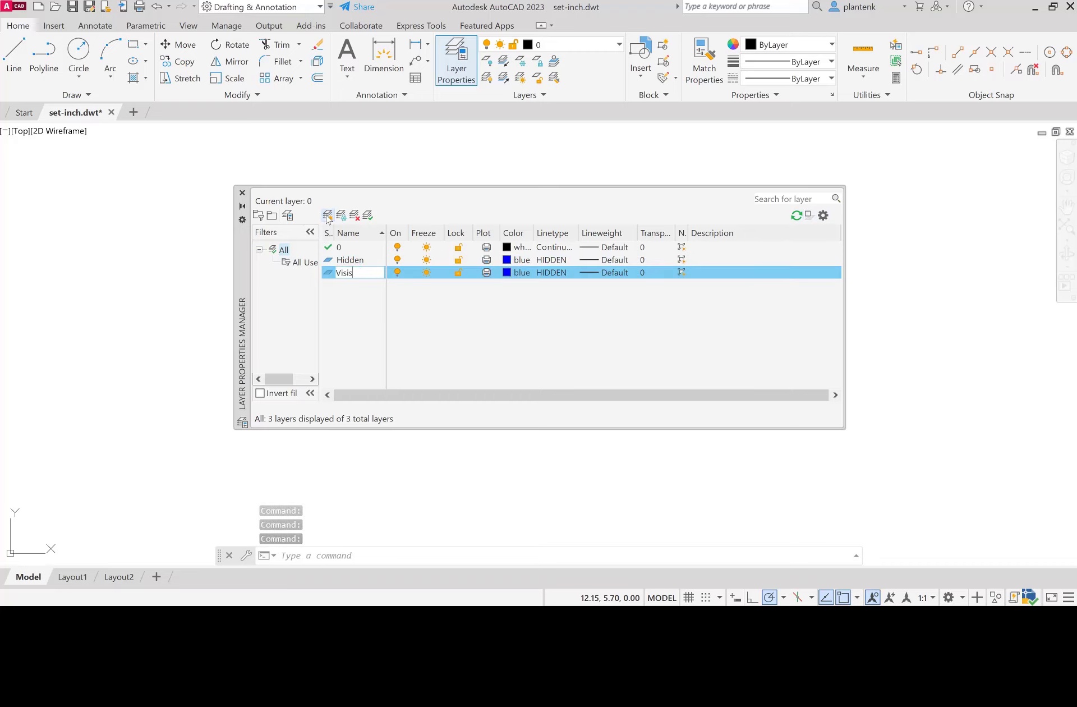
{"action": "key", "text": "BackSpace"}
{"action": "type", "text": "ble"}
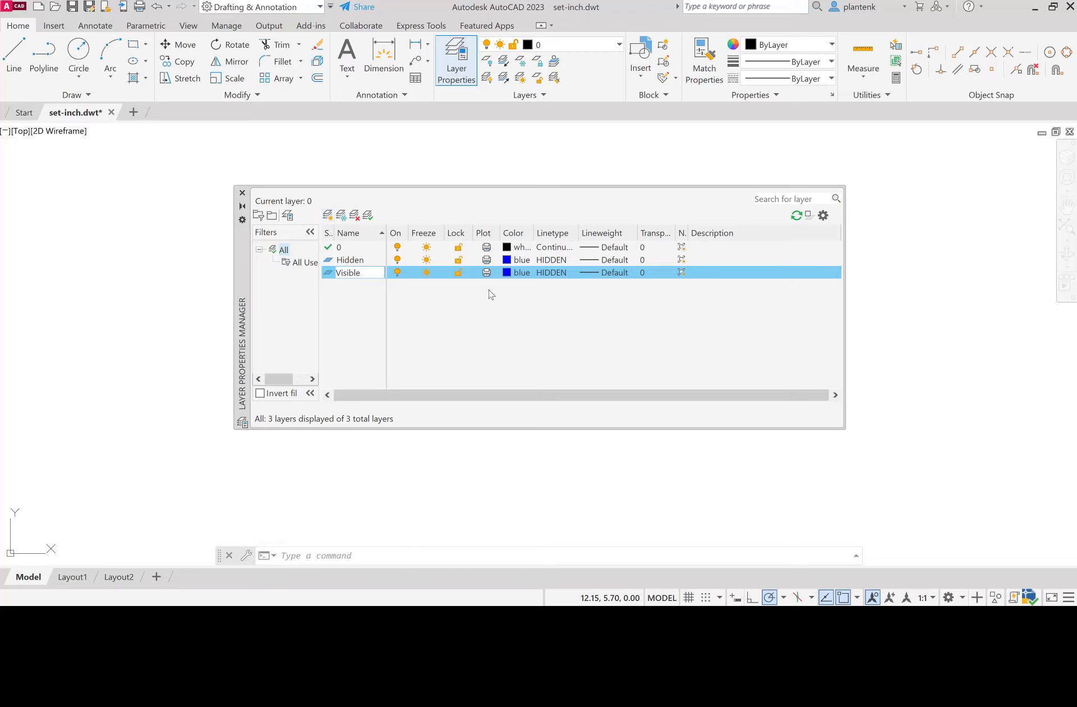
{"action": "key", "text": "Return"}
- Set the Visible layer's color to red and its linetype to Continuous
{"action": "left_click", "coordinate": [507, 273]}
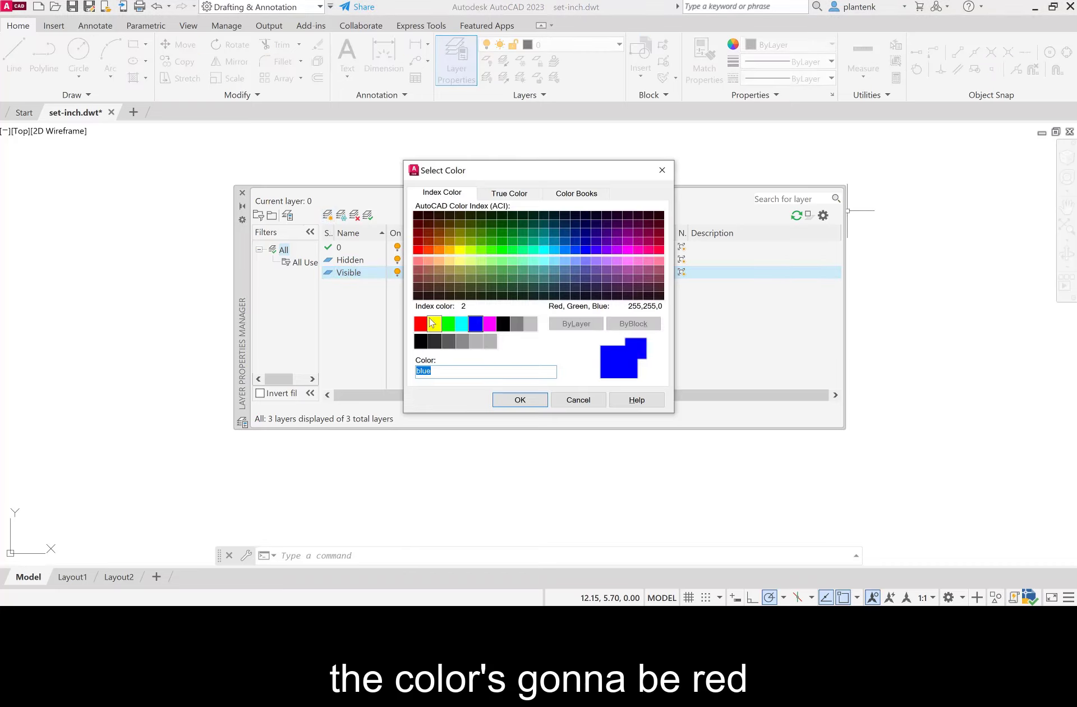
{"action": "type", "text": "red"}
{"action": "left_click", "coordinate": [519, 400]}
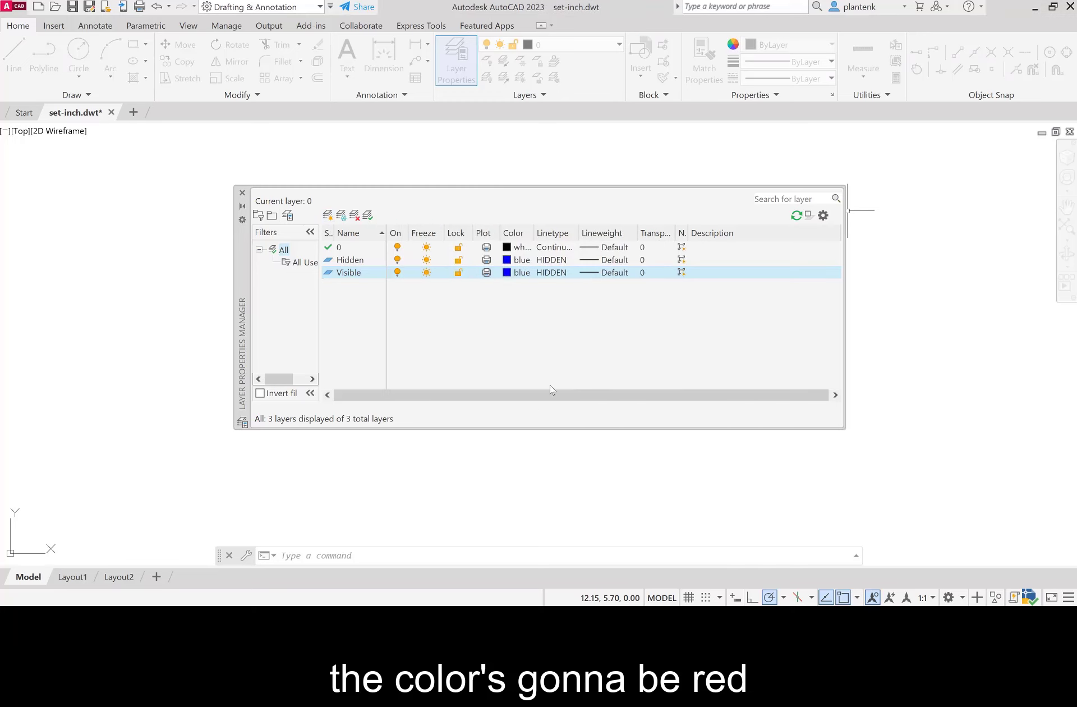
{"action": "left_click", "coordinate": [552, 273]}
{"action": "left_click", "coordinate": [401, 267]}
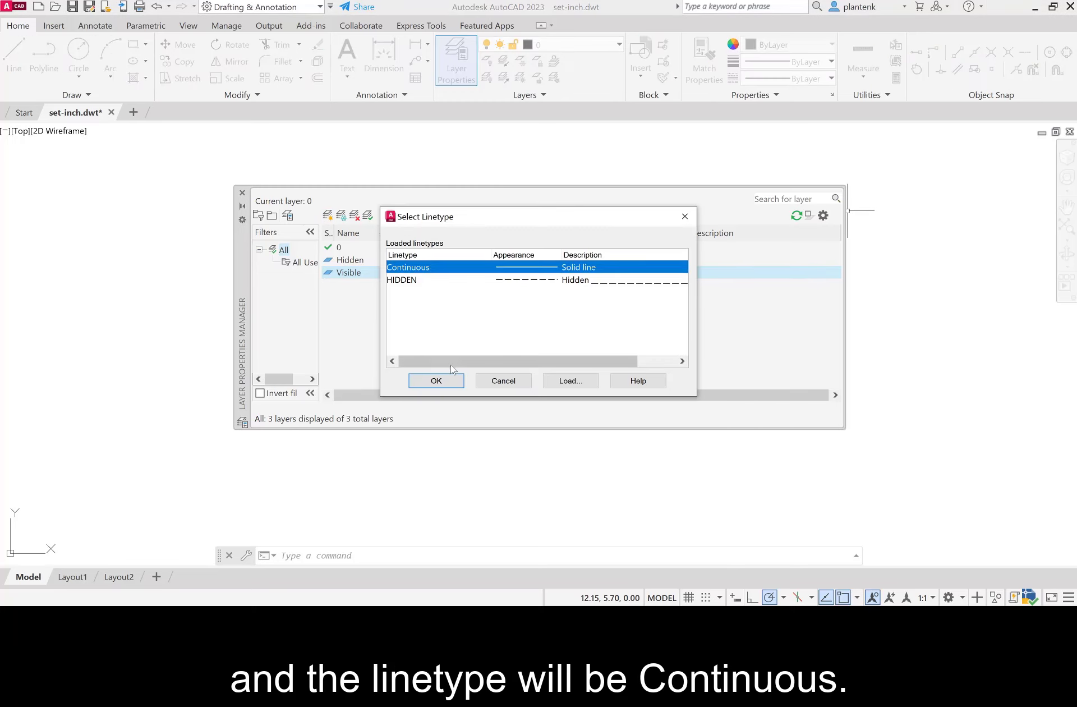
{"action": "left_click", "coordinate": [436, 380]}
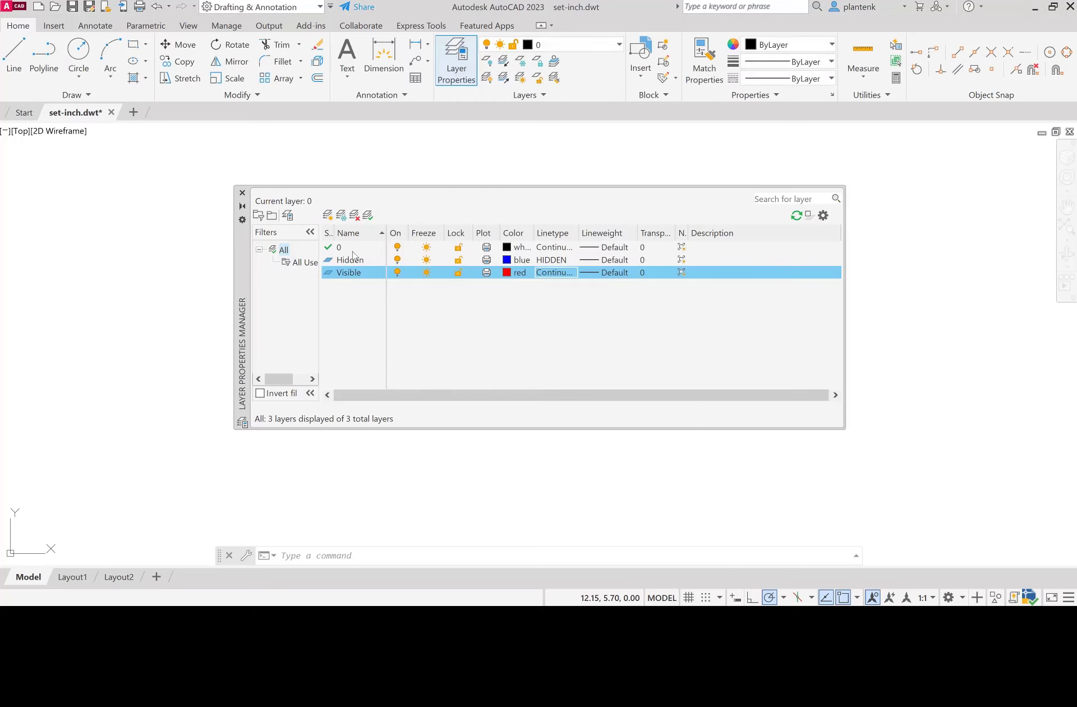
- Create a new layer named Center and set its color to white (index color 7)
{"action": "left_click", "coordinate": [328, 214]}
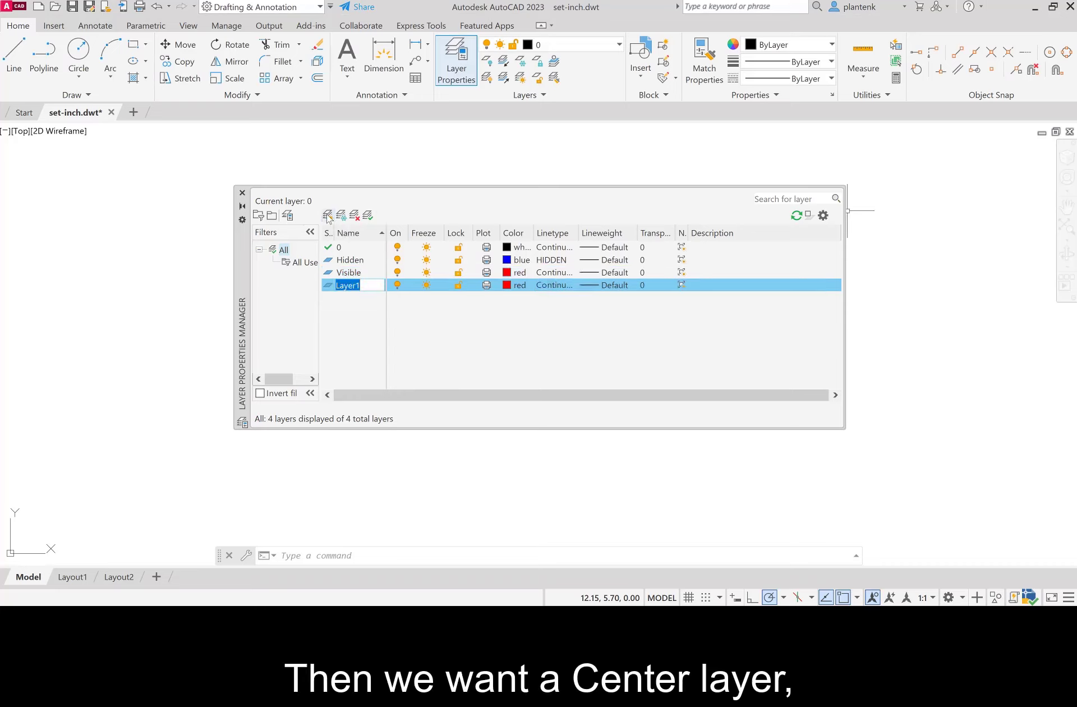
{"action": "type", "text": "Center"}
{"action": "left_click", "coordinate": [507, 285]}
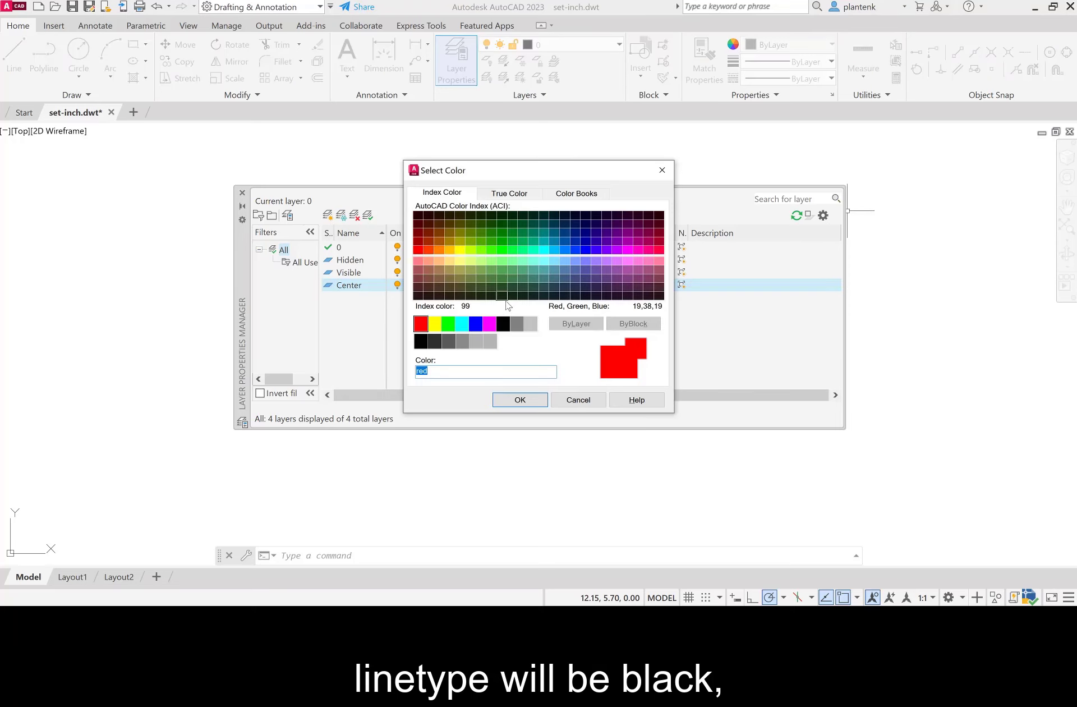
{"action": "left_click", "coordinate": [503, 324]}
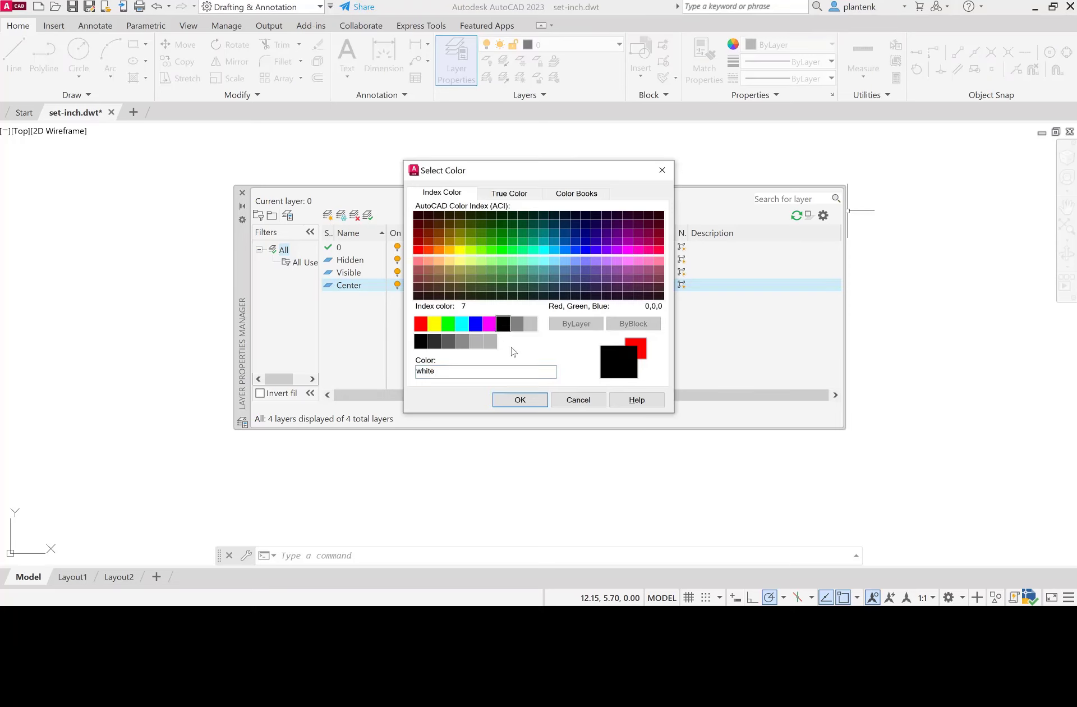
{"action": "left_click", "coordinate": [520, 400]}
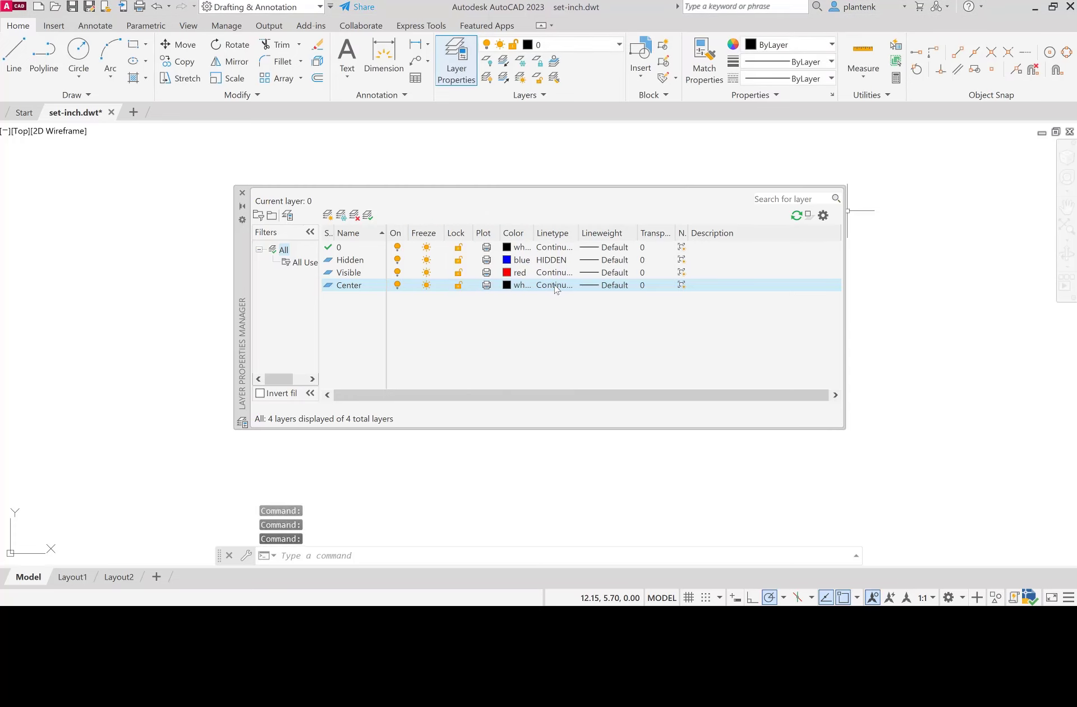
- Load the CENTER linetype from acad.lin and assign it to the Center layer
{"action": "left_click", "coordinate": [558, 287]}
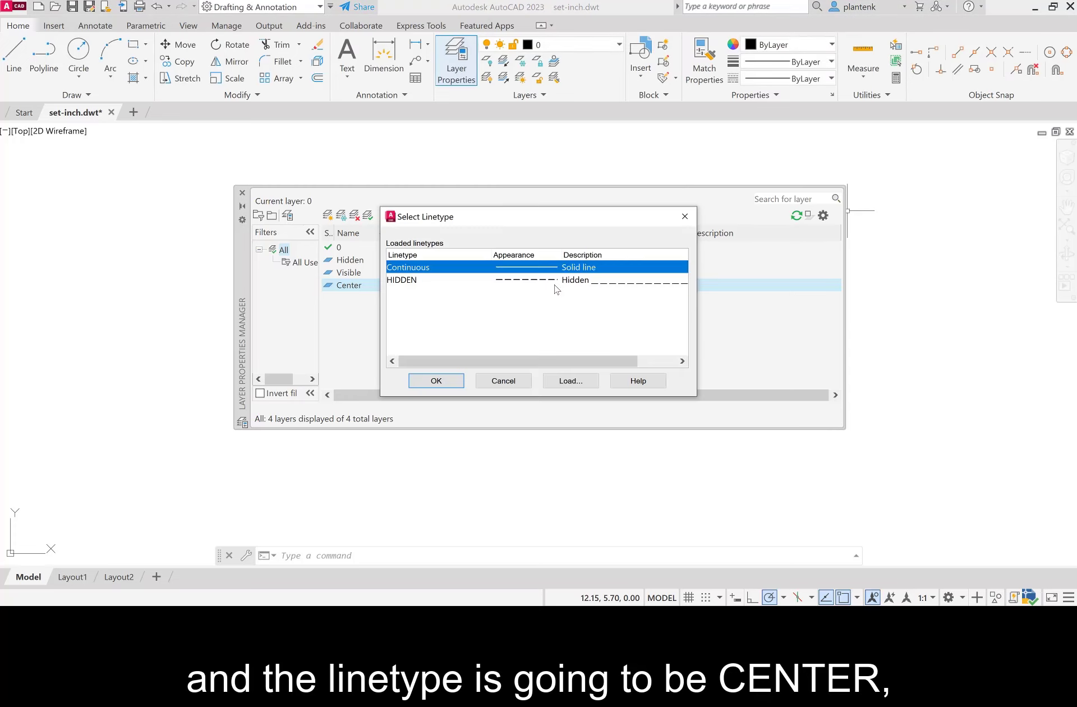
{"action": "left_click", "coordinate": [565, 382]}
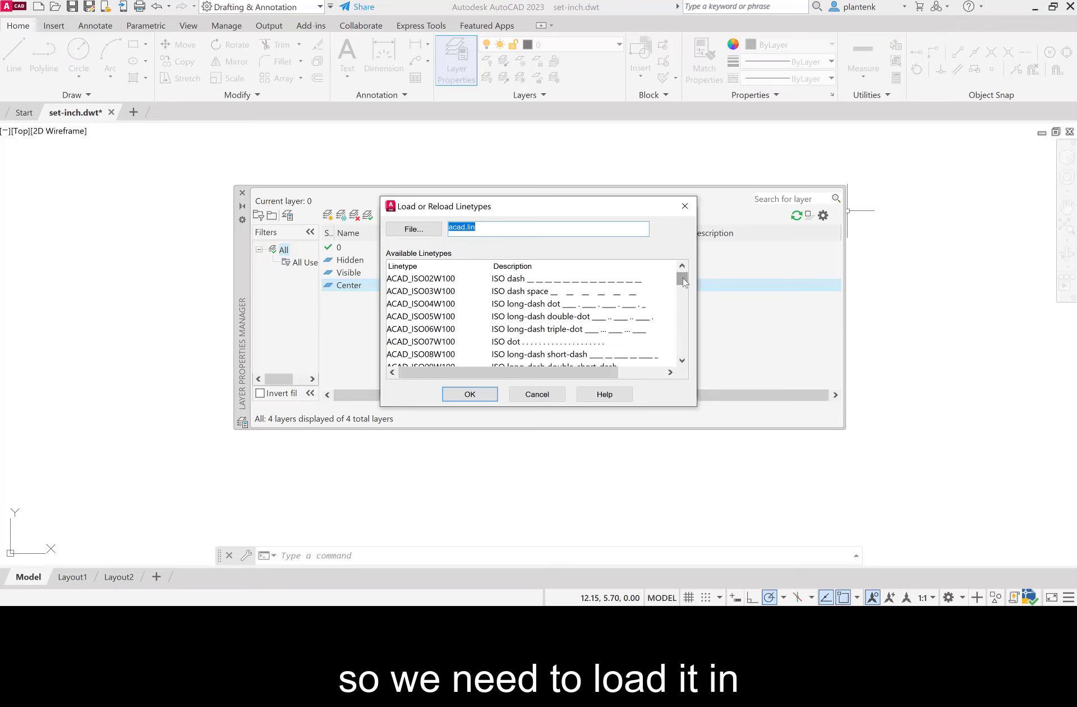
{"action": "left_click_drag", "start_coordinate": [683, 283], "coordinate": [682, 306]}
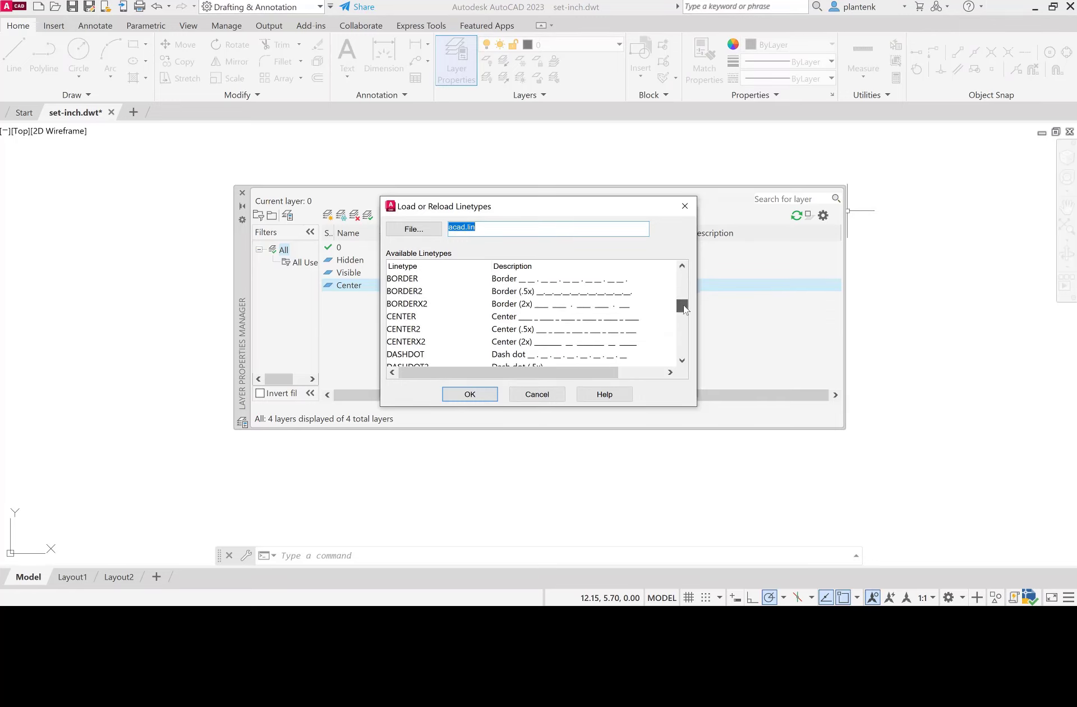
{"action": "left_click", "coordinate": [410, 315]}
{"action": "left_click", "coordinate": [482, 395]}
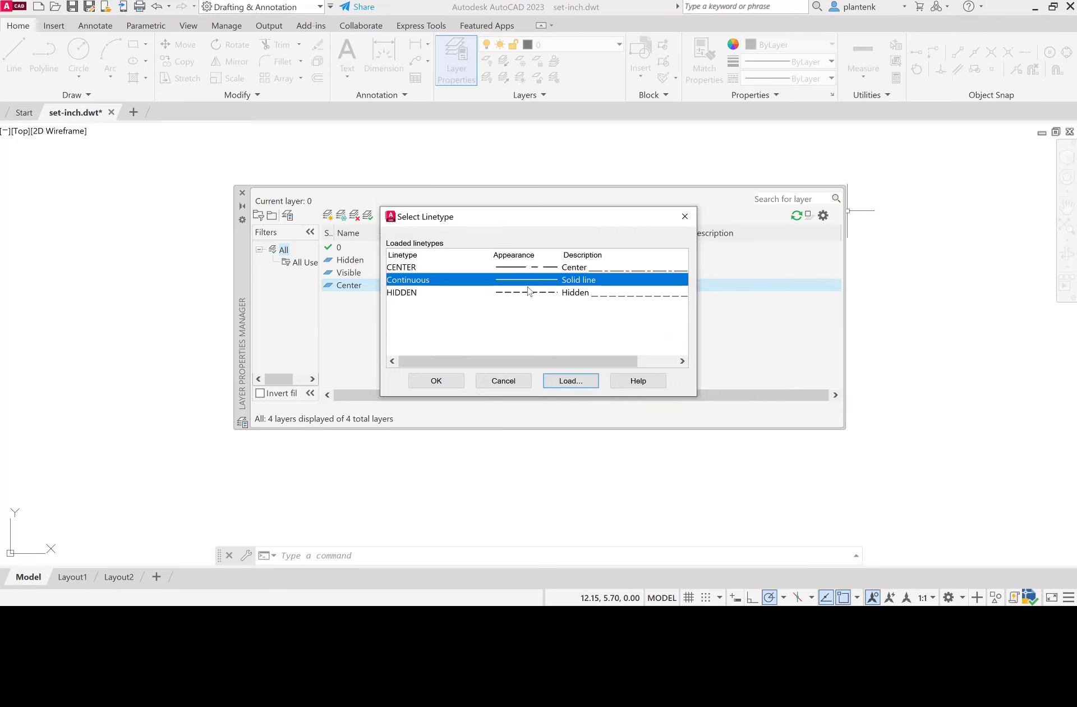
{"action": "left_click", "coordinate": [526, 268]}
{"action": "left_click", "coordinate": [436, 380]}
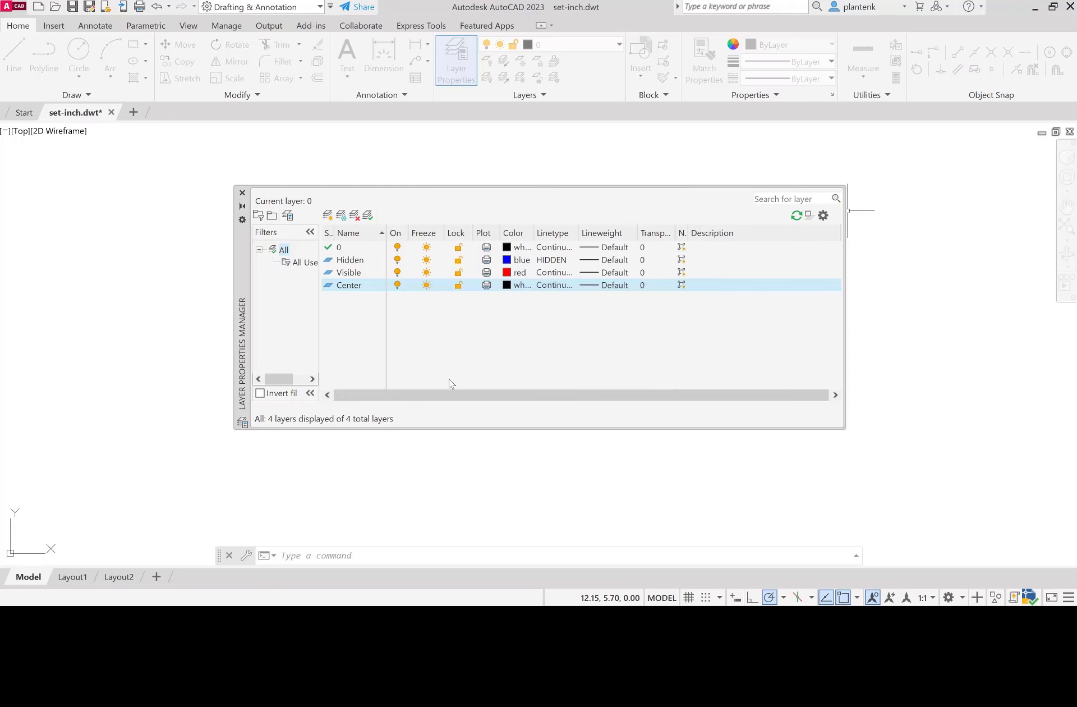
- Create a new layer named Dimension and set its linetype to Continuous
{"action": "left_click", "coordinate": [328, 216]}
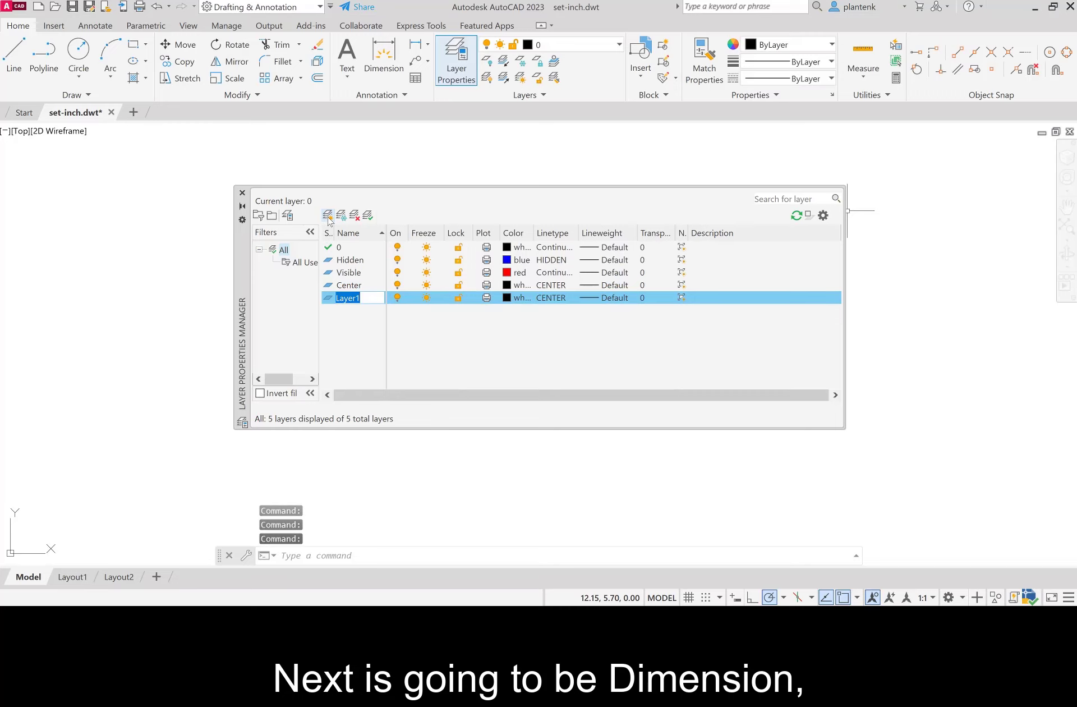
{"action": "type", "text": "Dimension"}
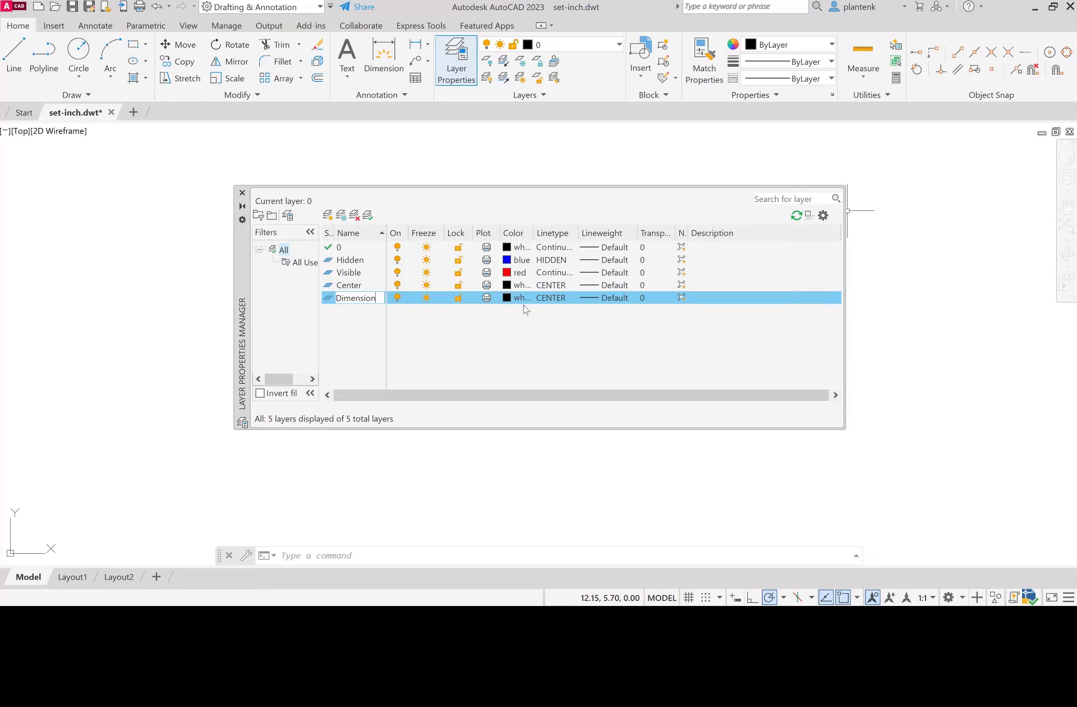
{"action": "left_click", "coordinate": [557, 304]}
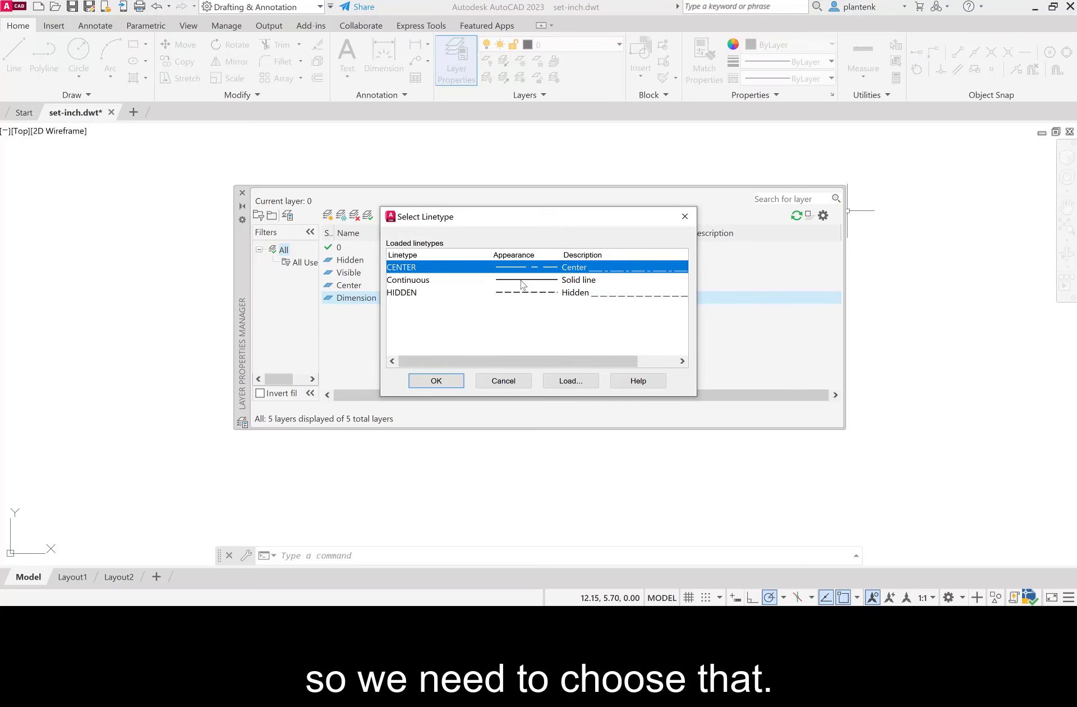
{"action": "left_click", "coordinate": [522, 280]}
{"action": "left_click", "coordinate": [436, 381]}
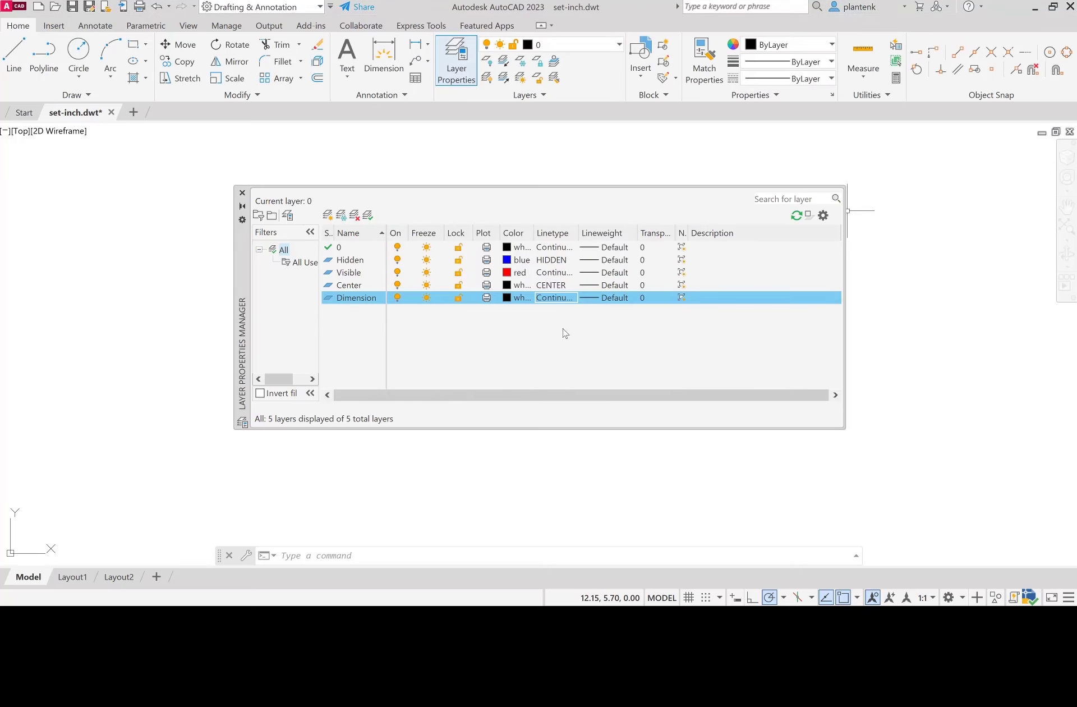
- Create a new layer named Cutting and set its color to magenta
{"action": "left_click", "coordinate": [328, 217]}
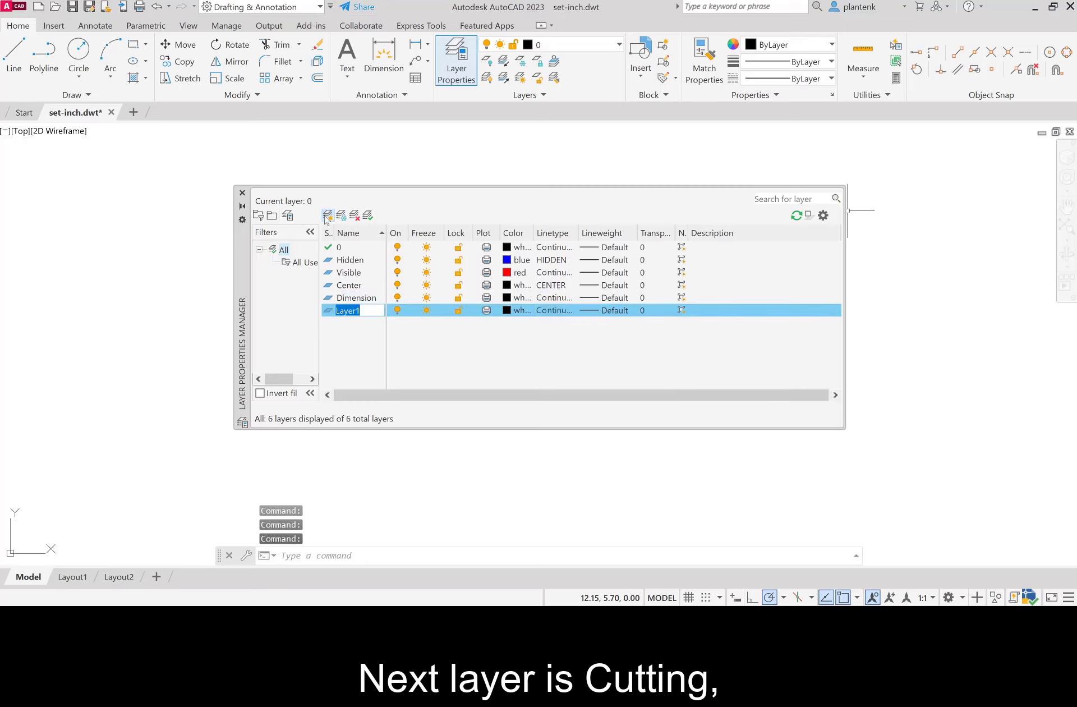
{"action": "type", "text": "Cutting"}
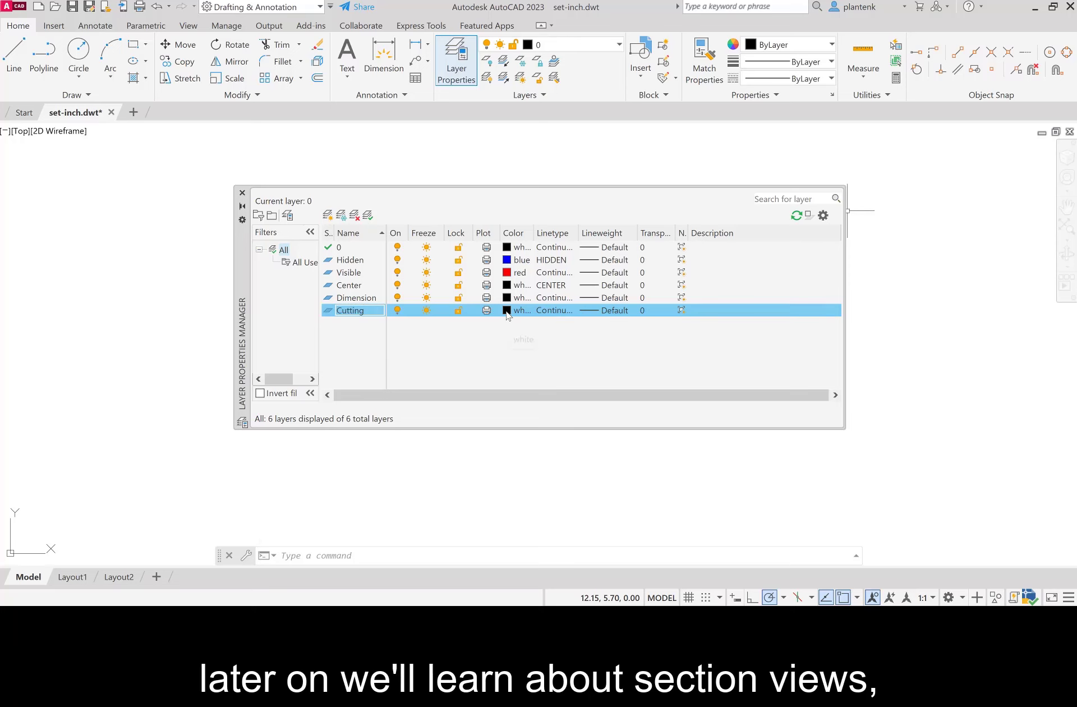
{"action": "left_click", "coordinate": [506, 311]}
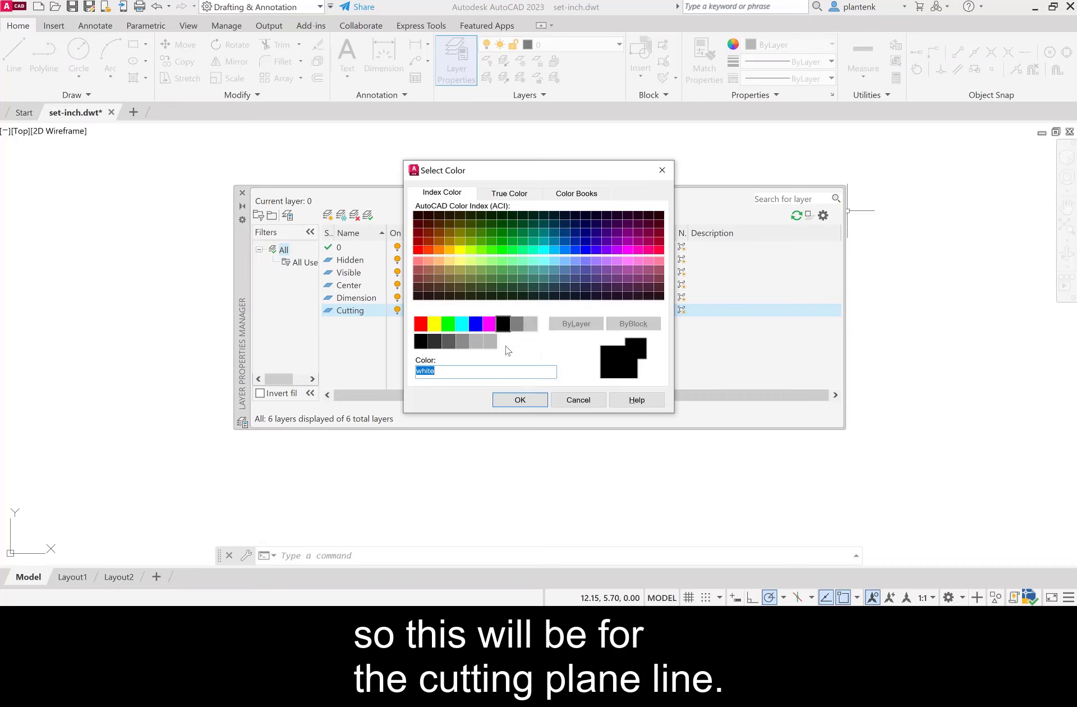
{"action": "left_click", "coordinate": [489, 323]}
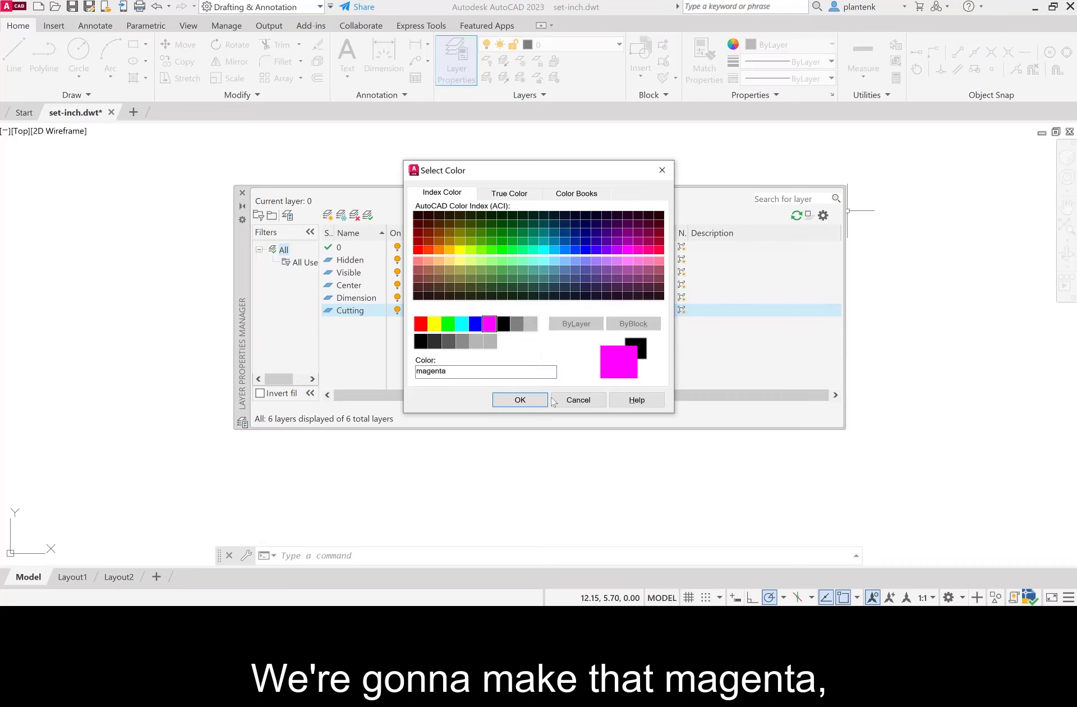
{"action": "left_click", "coordinate": [521, 401]}
- Load the PHANTOM linetype from acad.lin and assign it to the Cutting layer
{"action": "left_click", "coordinate": [560, 313]}
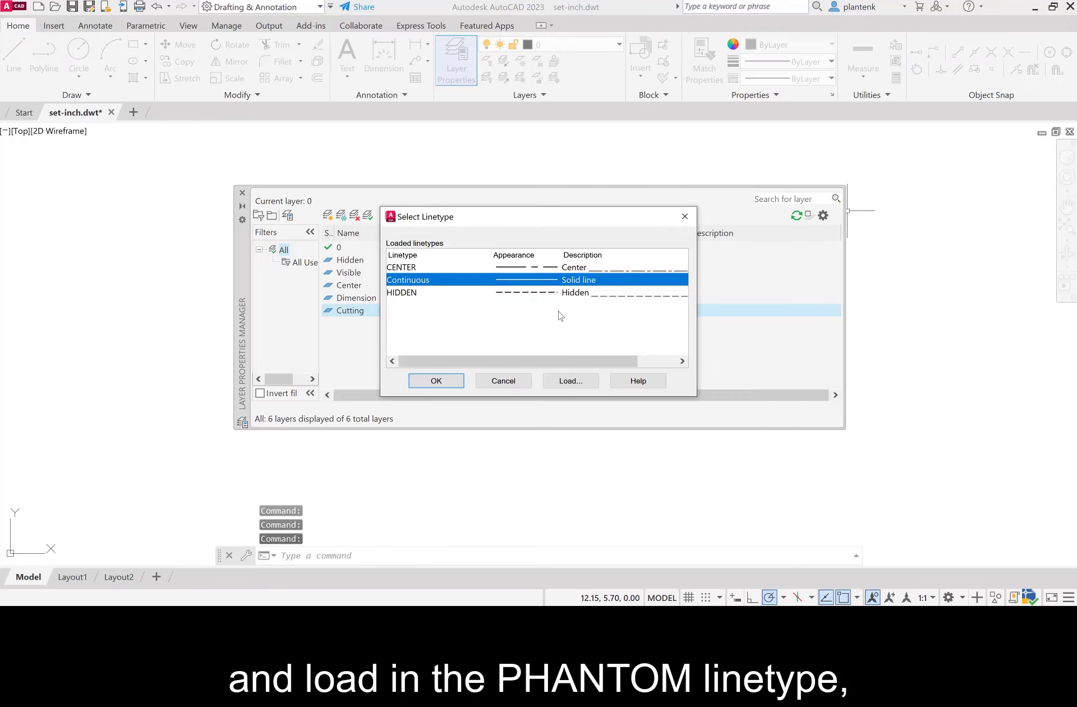
{"action": "left_click", "coordinate": [571, 381]}
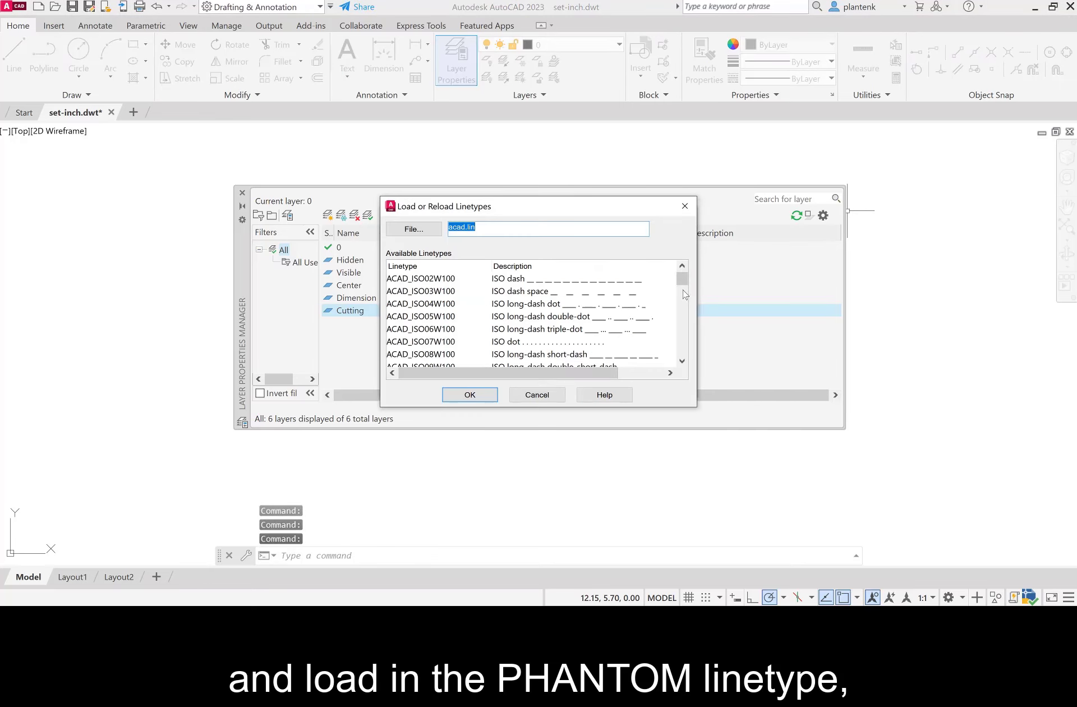
{"action": "left_click_drag", "start_coordinate": [683, 282], "coordinate": [691, 346]}
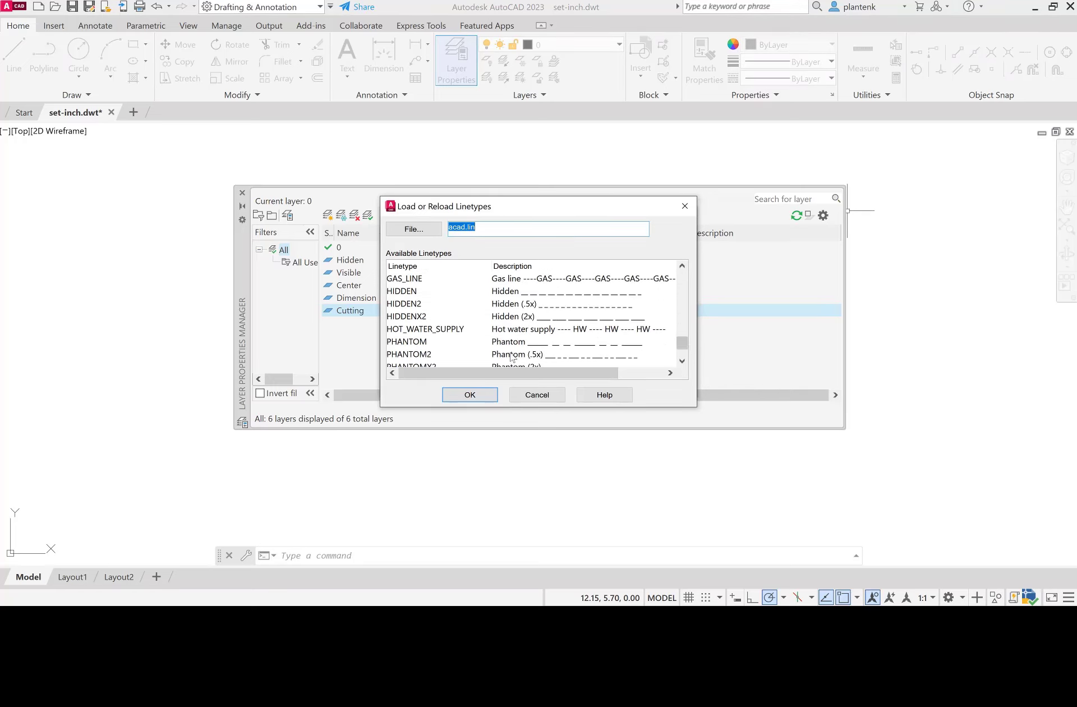
{"action": "left_click", "coordinate": [422, 344]}
{"action": "left_click", "coordinate": [470, 394]}
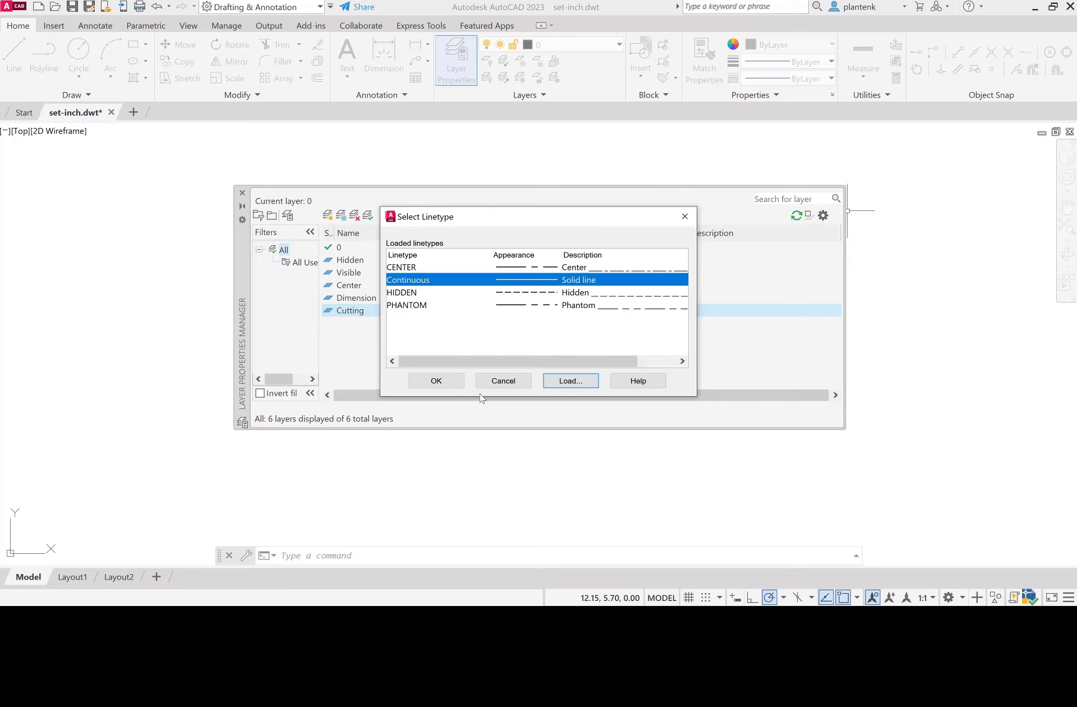
{"action": "left_click", "coordinate": [494, 305]}
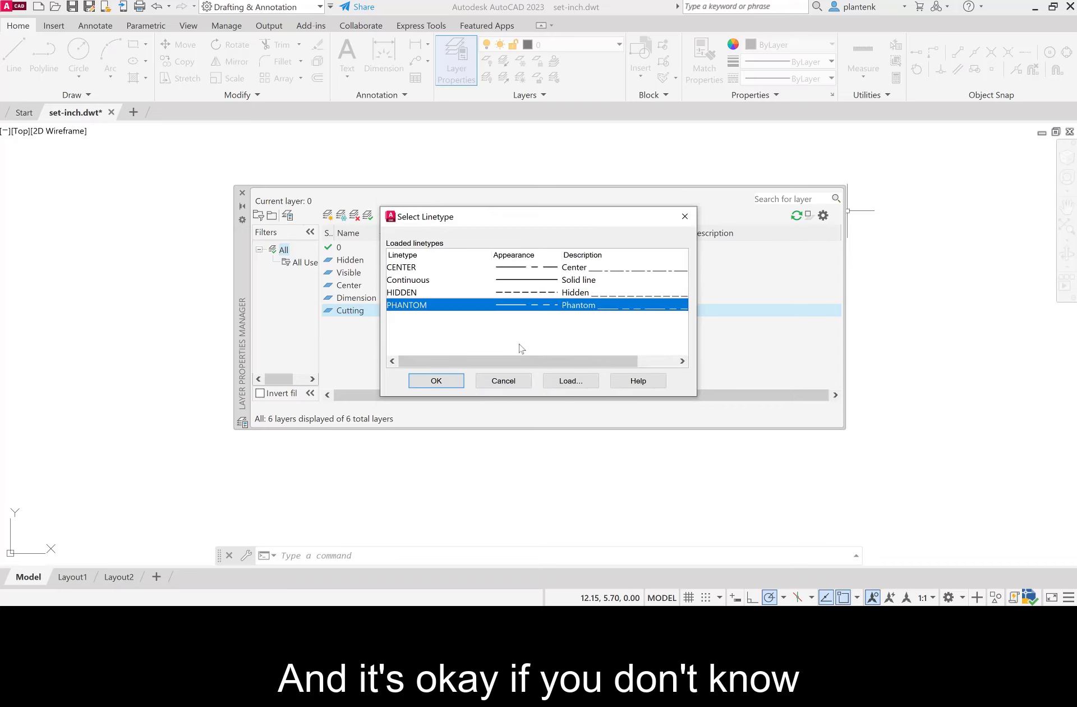
{"action": "left_click", "coordinate": [437, 381]}
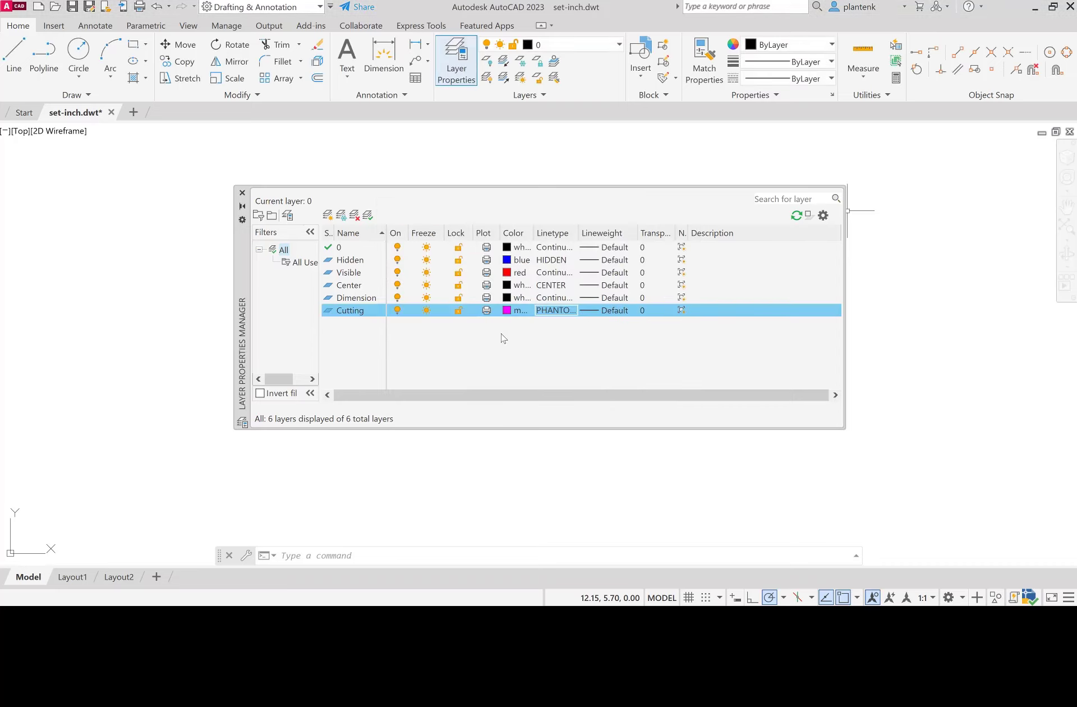
- Create a new layer named Construction below the Cutting layer
{"action": "left_click", "coordinate": [327, 216]}
{"action": "type", "text": "C"}
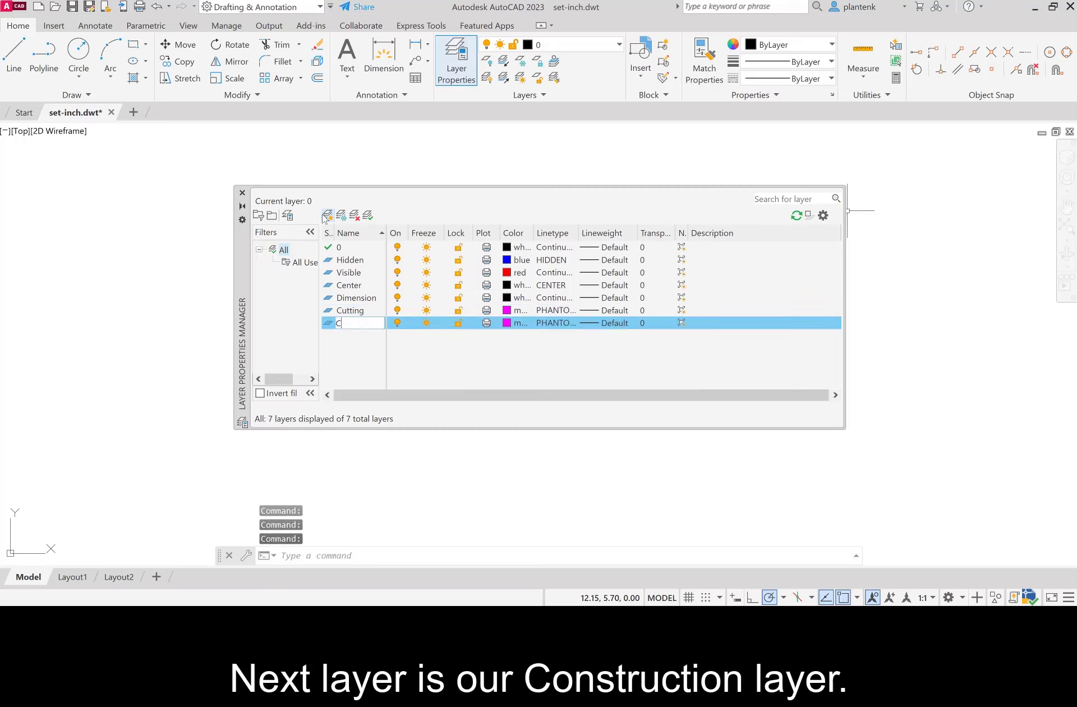
{"action": "type", "text": "onstruc"}
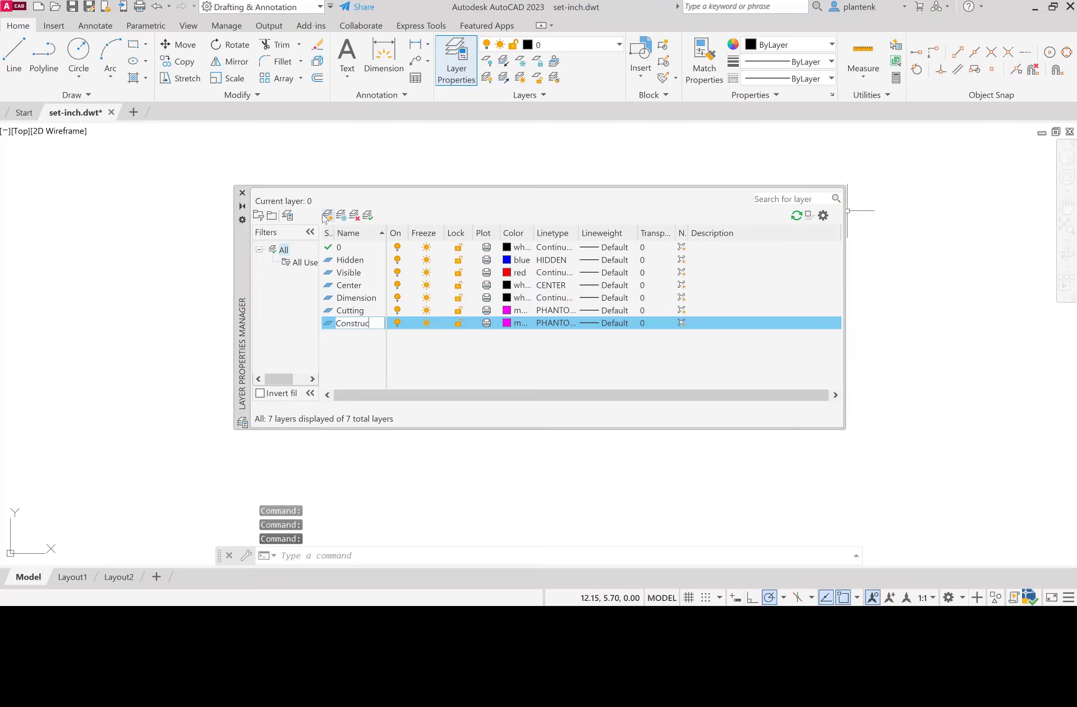
{"action": "type", "text": "tion"}
{"action": "key", "text": "Return"}
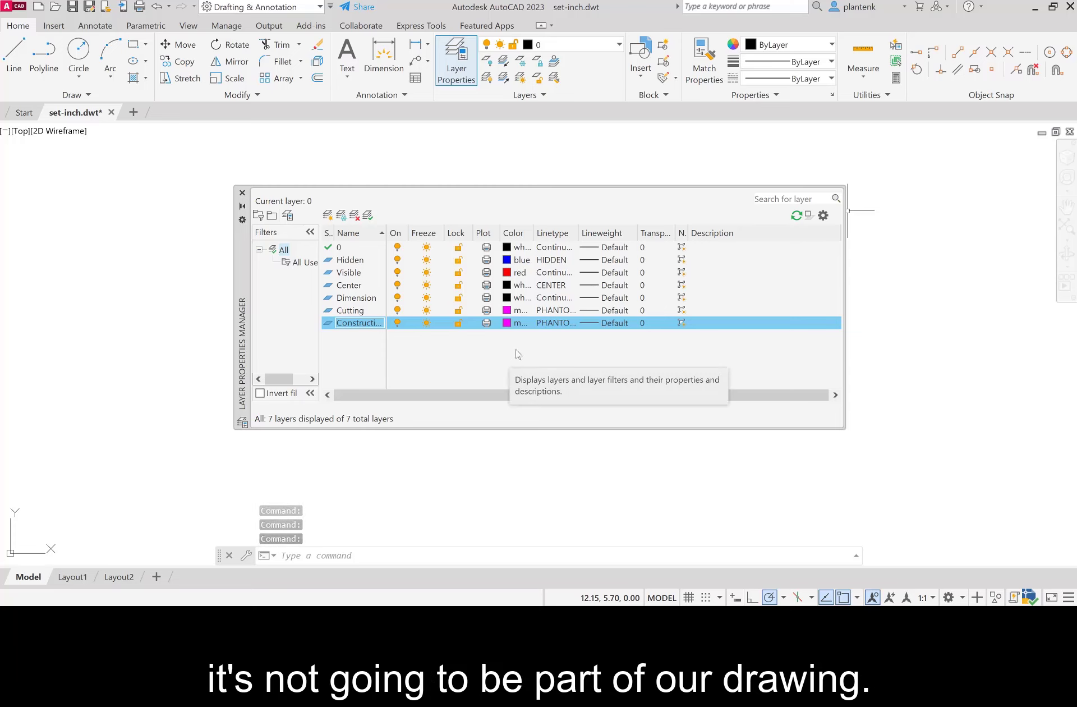
- Set the Construction layer's color to green and its linetype to Continuous
{"action": "left_click", "coordinate": [508, 322]}
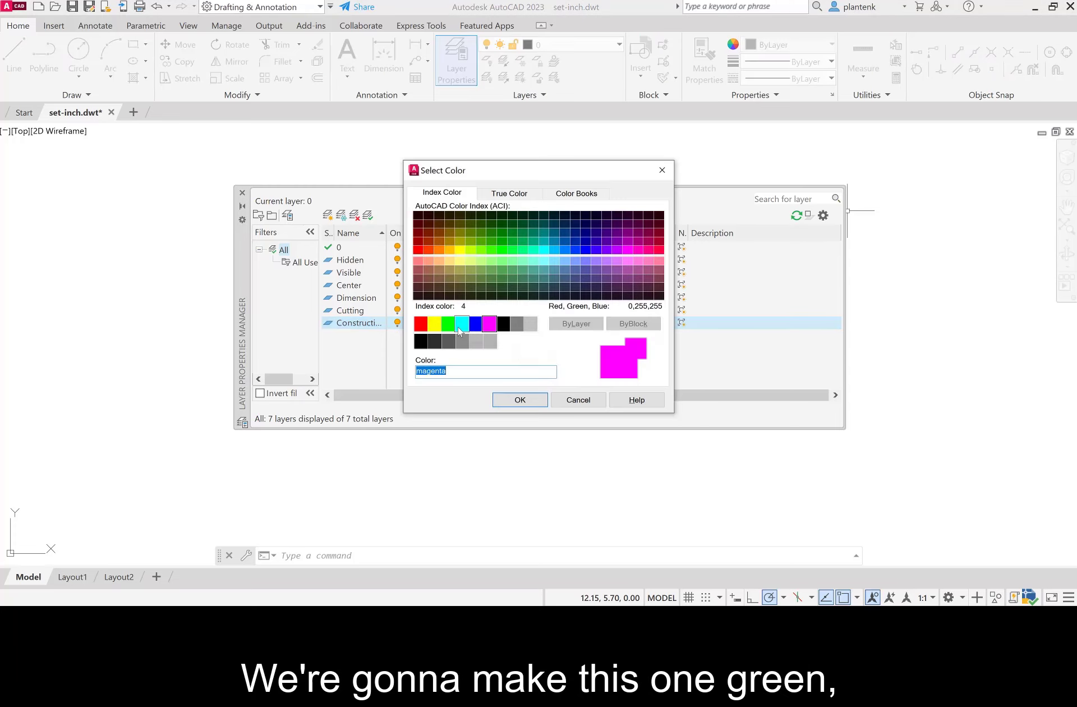
{"action": "left_click", "coordinate": [448, 323]}
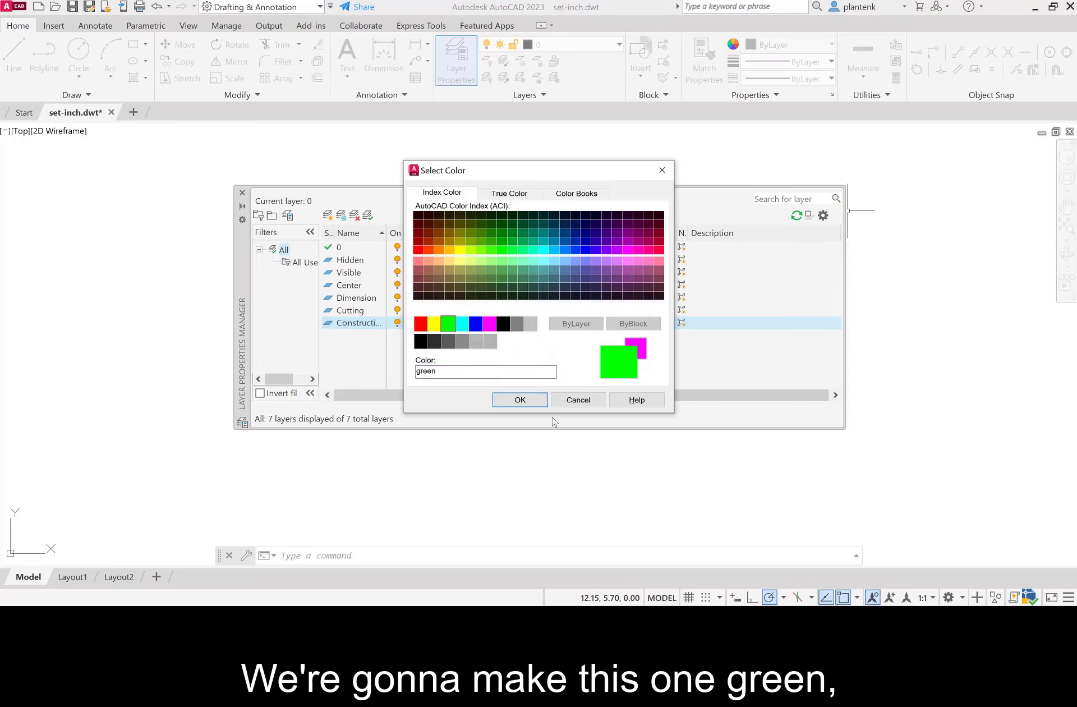
{"action": "left_click", "coordinate": [520, 399]}
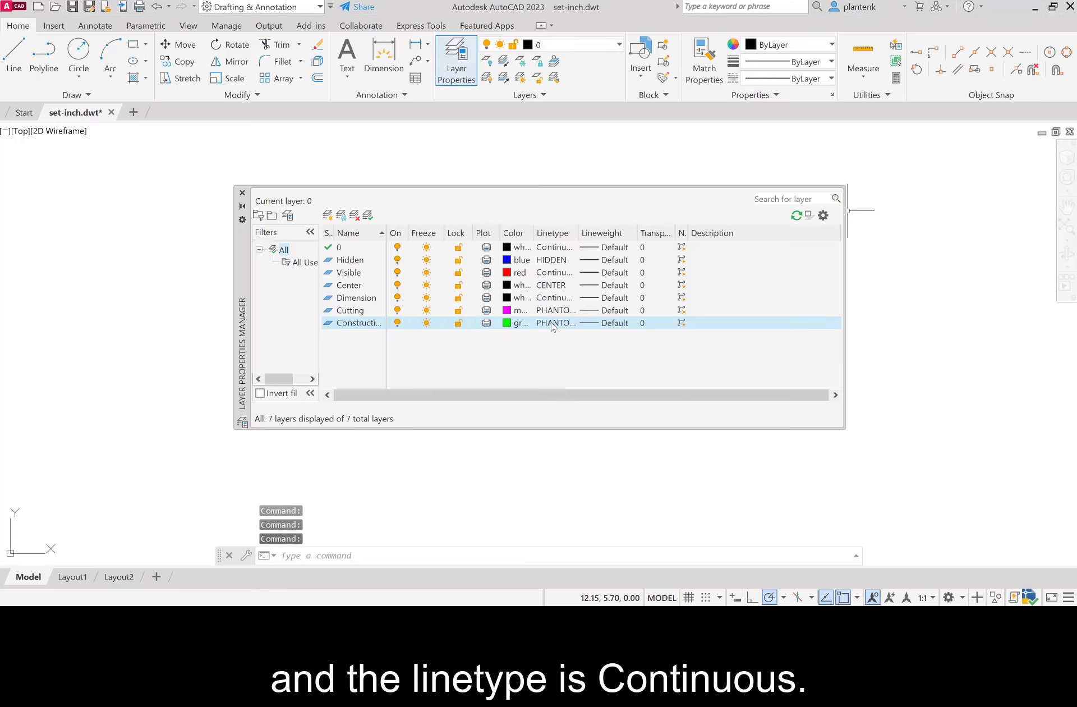
{"action": "left_click", "coordinate": [553, 323]}
{"action": "left_click", "coordinate": [534, 282]}
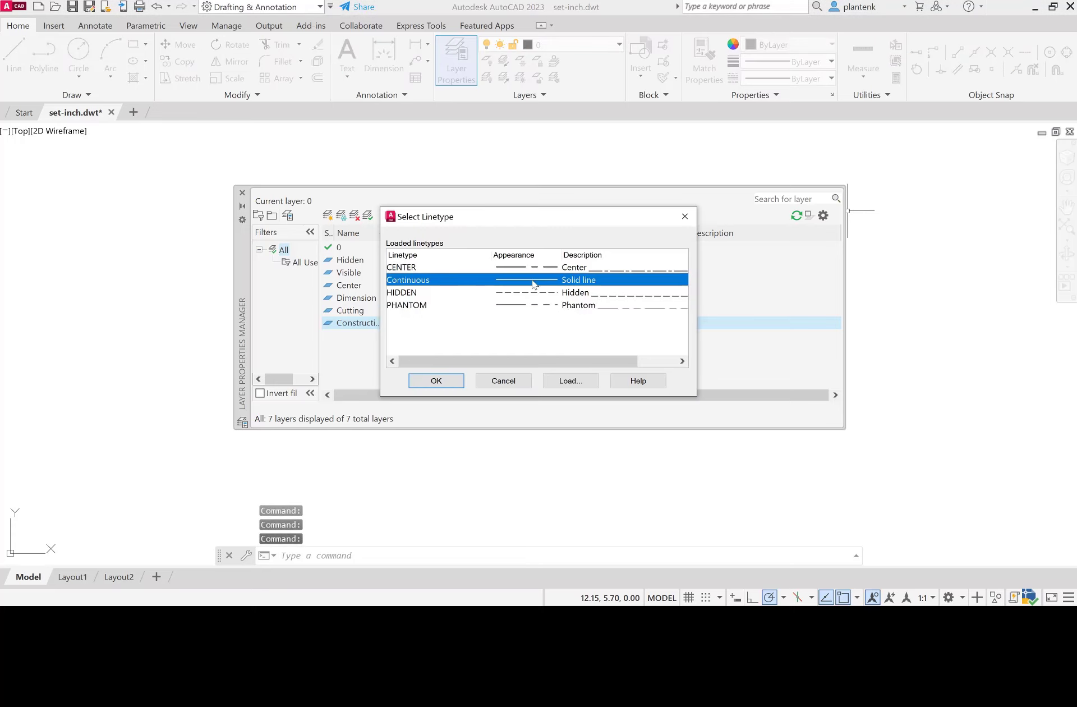
{"action": "left_click", "coordinate": [436, 381]}
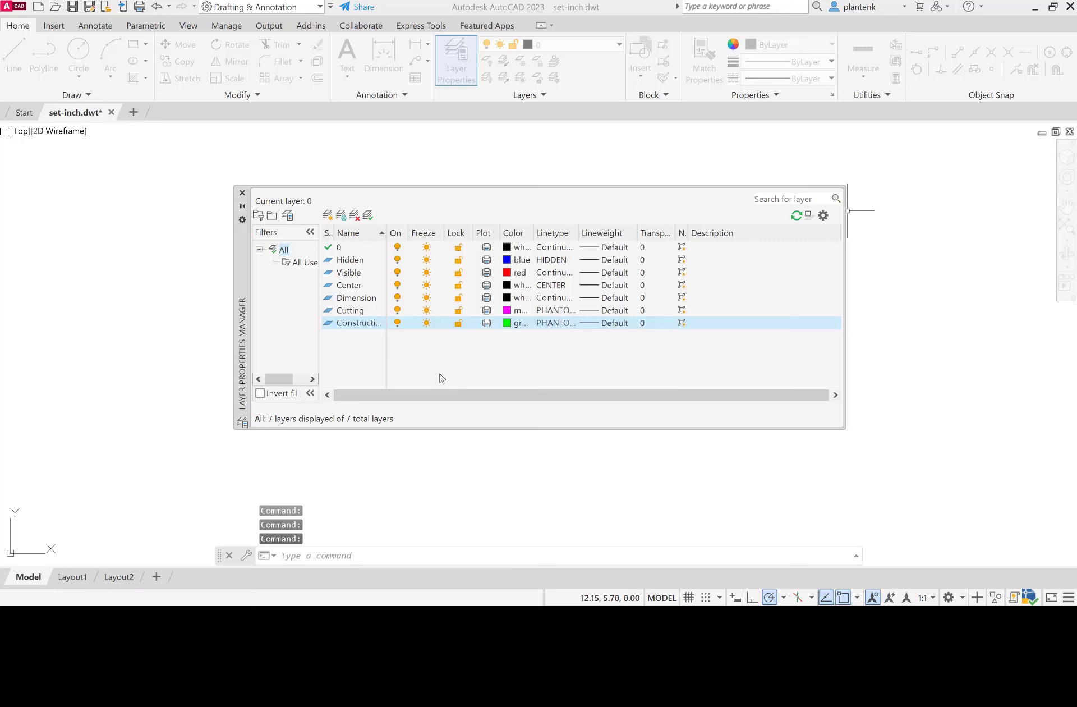
- Create a new layer named Viewport and set its color to yellow
{"action": "left_click", "coordinate": [327, 216]}
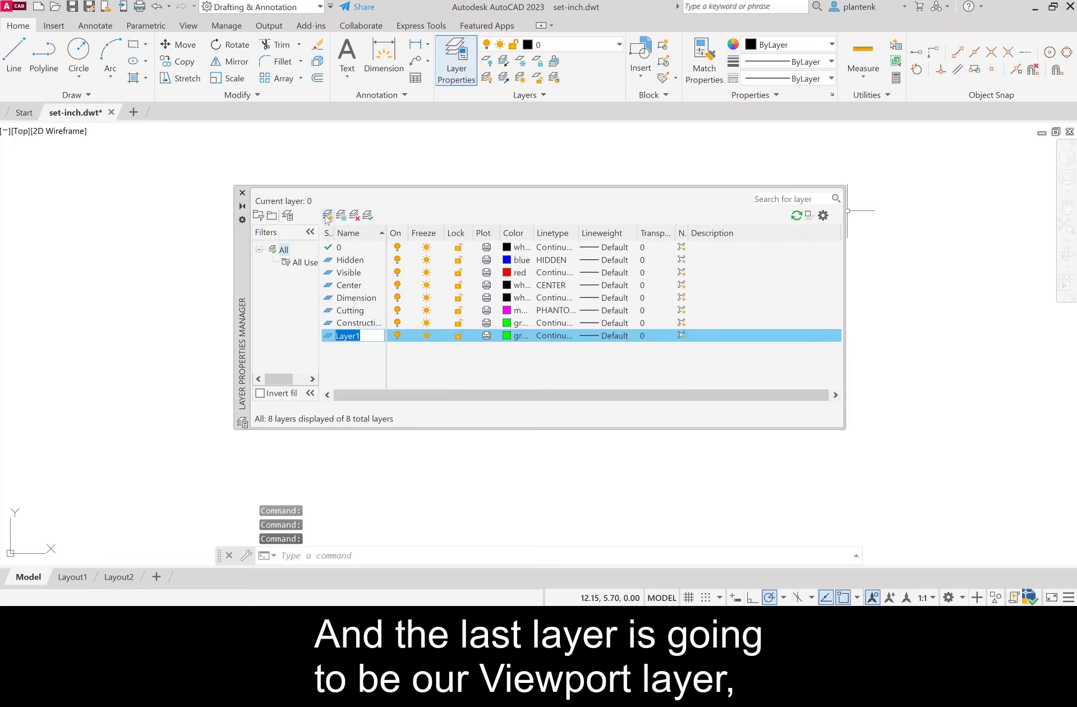
{"action": "type", "text": "Viewport"}
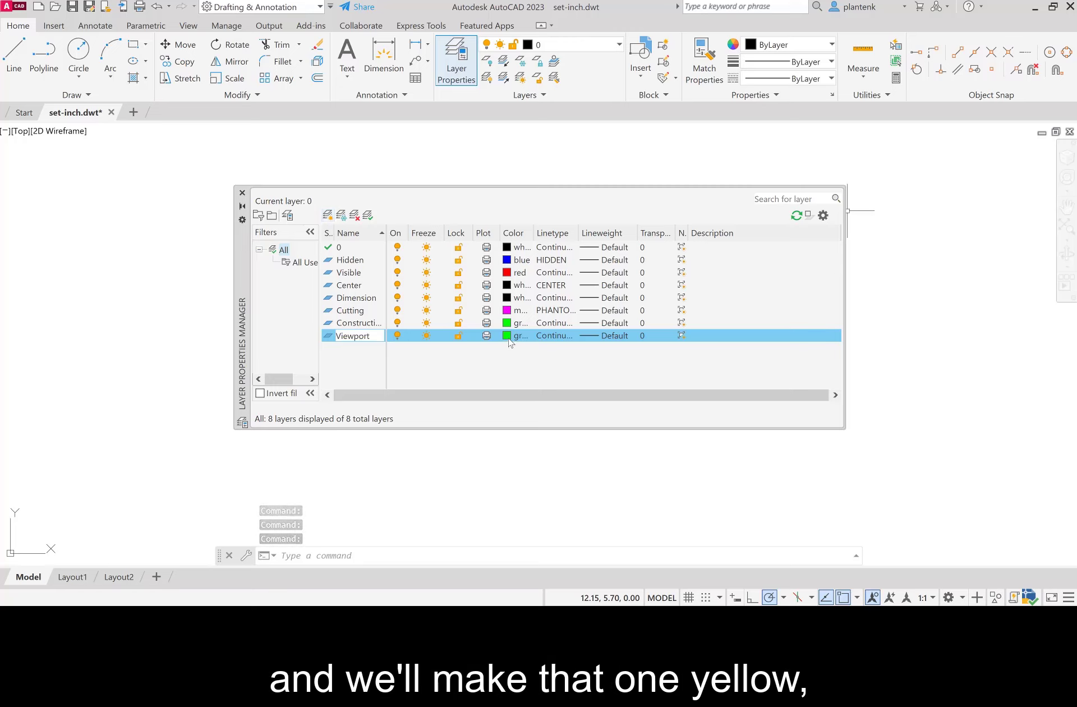
{"action": "left_click", "coordinate": [508, 335]}
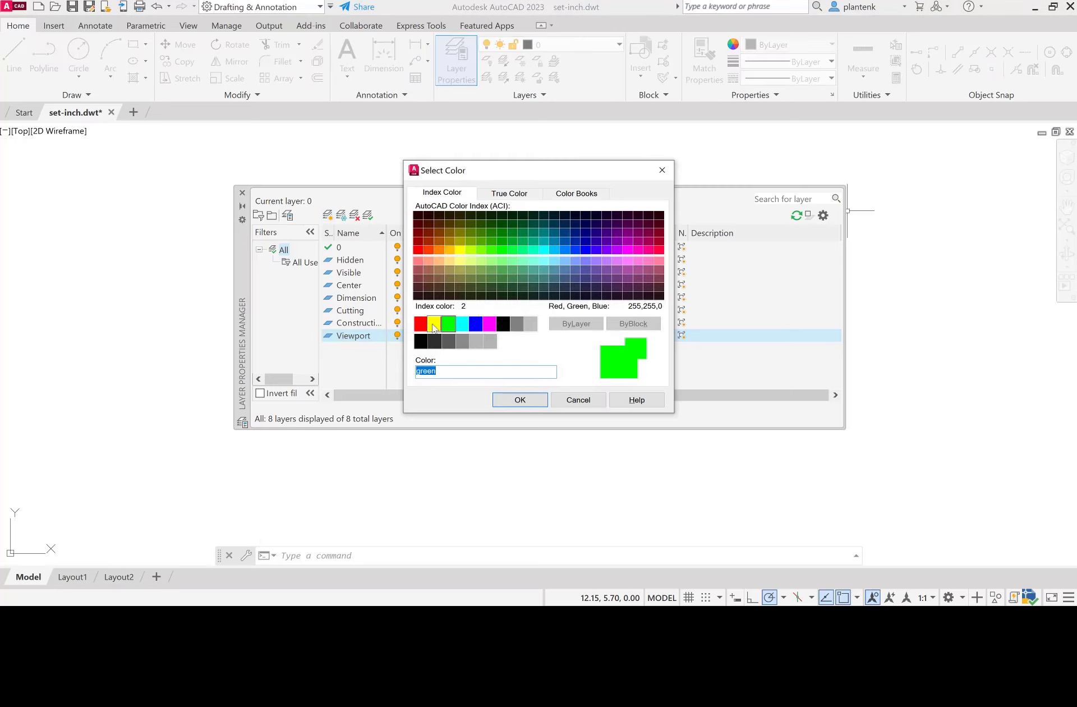
{"action": "left_click", "coordinate": [434, 324]}
{"action": "left_click", "coordinate": [520, 399]}
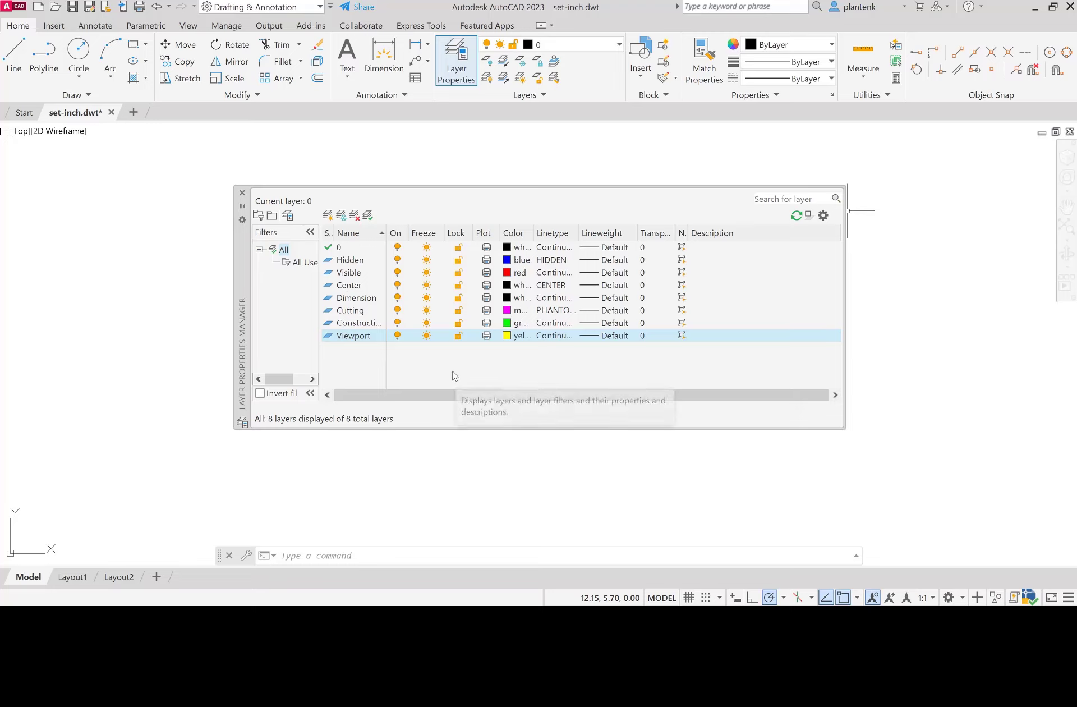
- Save the layer setup in set-inch.dwt and save a copy as the drawing Layers Tut.dwg, replacing the existing file
{"action": "left_click", "coordinate": [242, 192]}
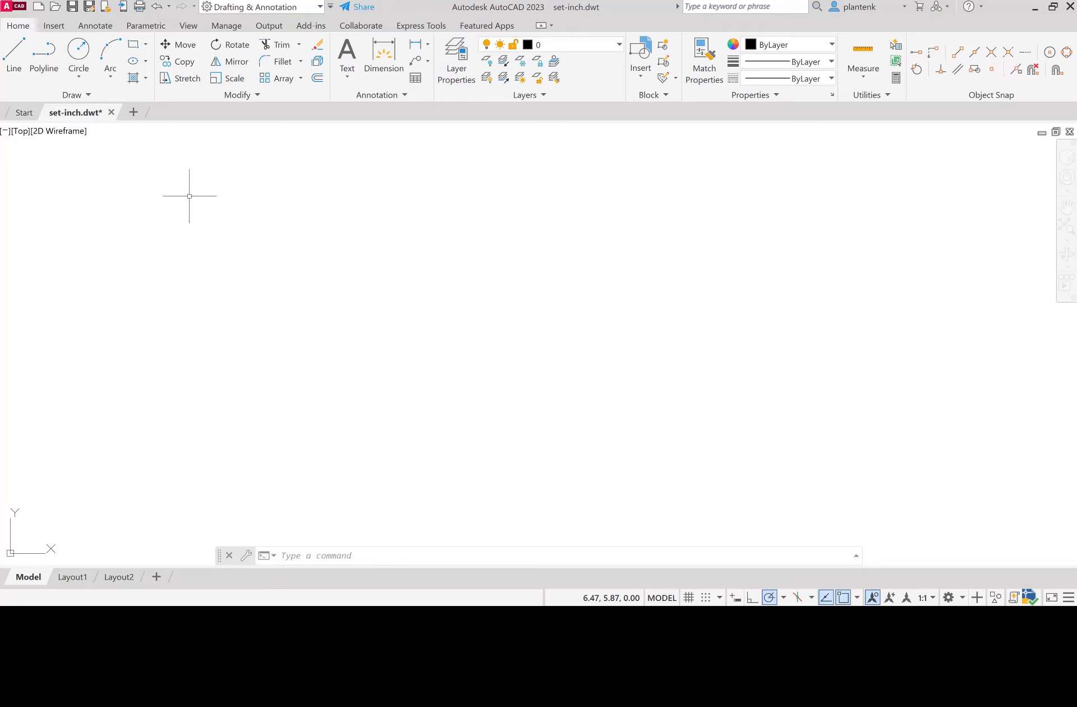
{"action": "left_click", "coordinate": [75, 9]}
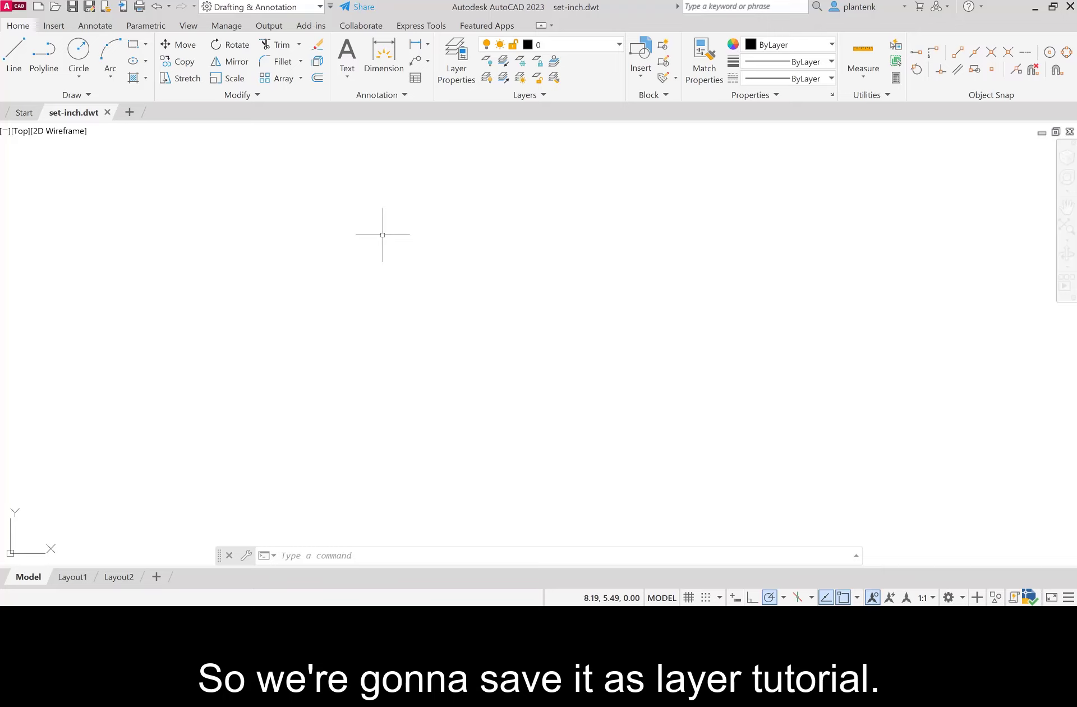
{"action": "left_click", "coordinate": [89, 6]}
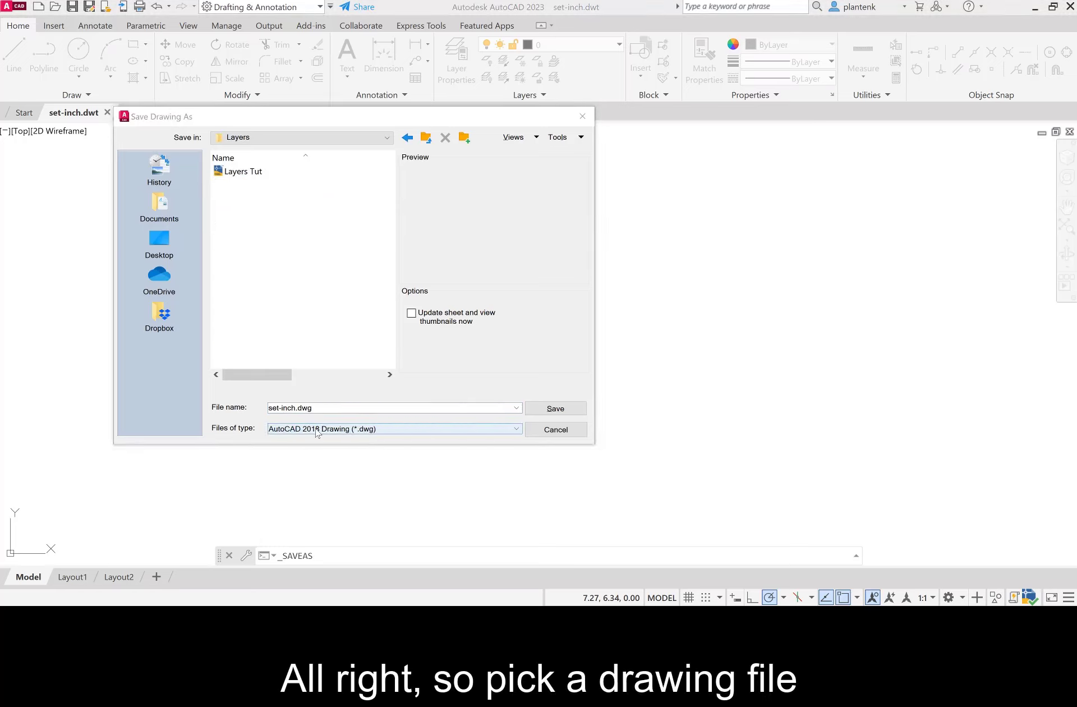
{"action": "left_click", "coordinate": [242, 171]}
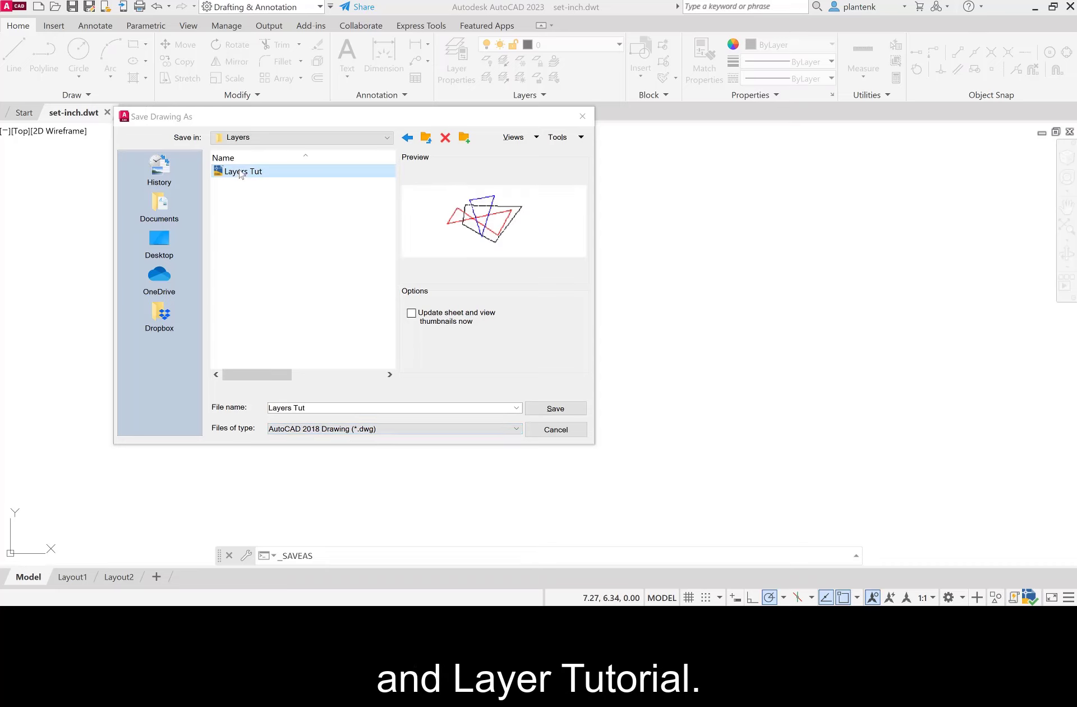
{"action": "left_click", "coordinate": [555, 408]}
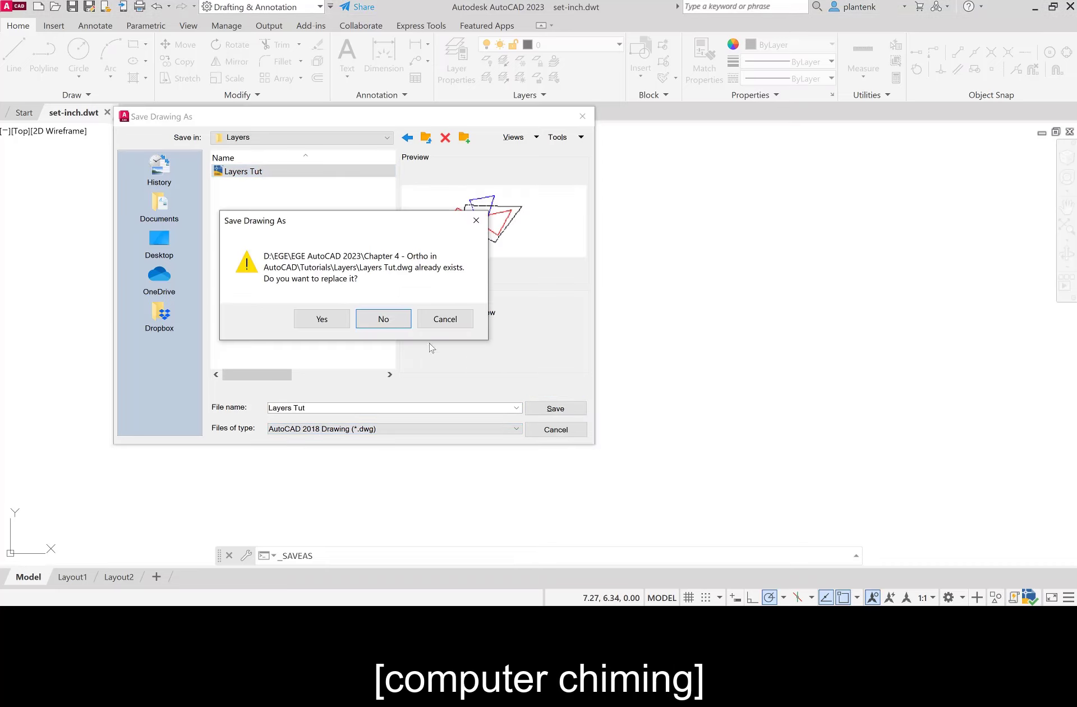
{"action": "left_click", "coordinate": [321, 319]}
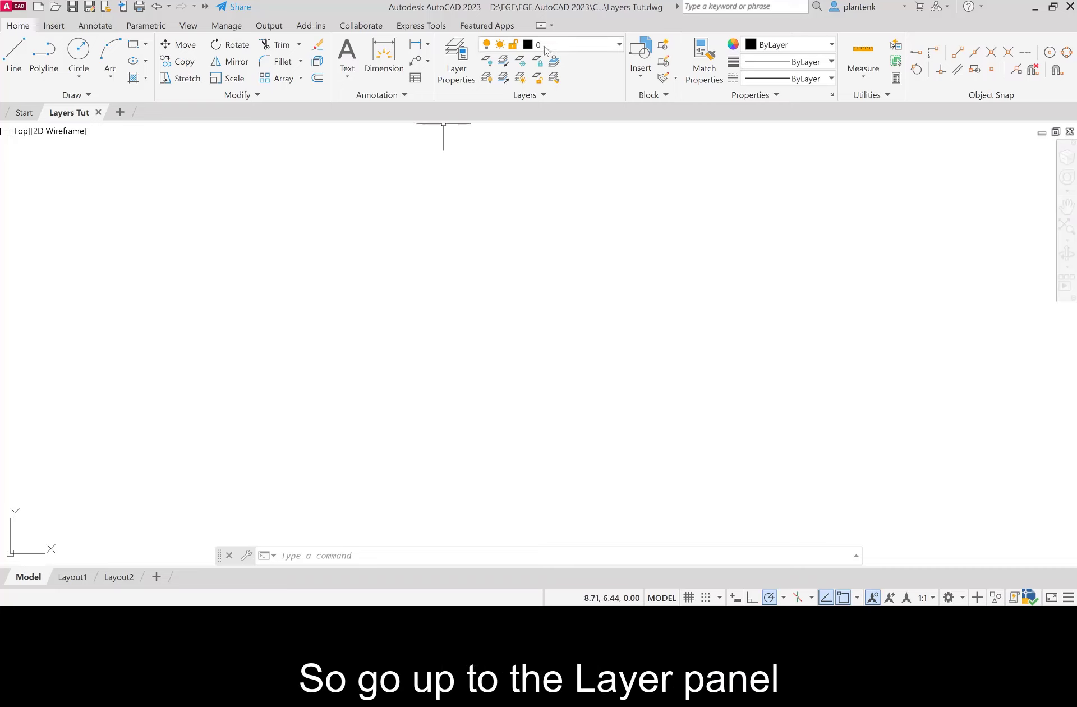
- Make Visible the current layer and draw five connected zigzag lines across the middle of the drawing area
{"action": "left_click", "coordinate": [620, 45]}
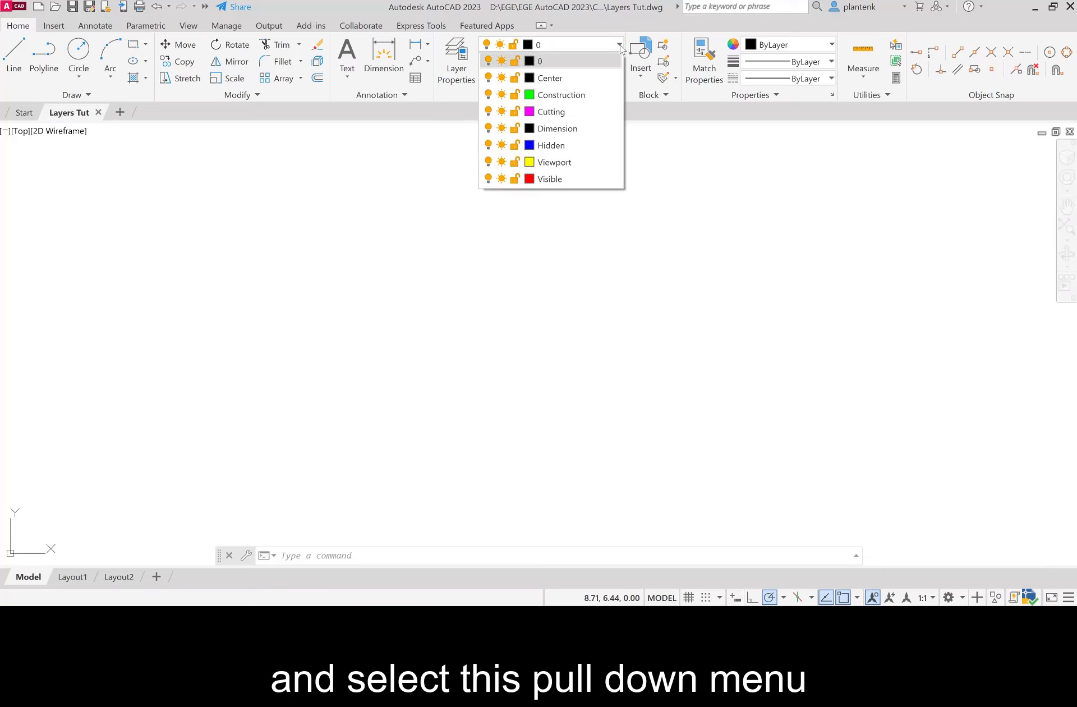
{"action": "left_click", "coordinate": [550, 179]}
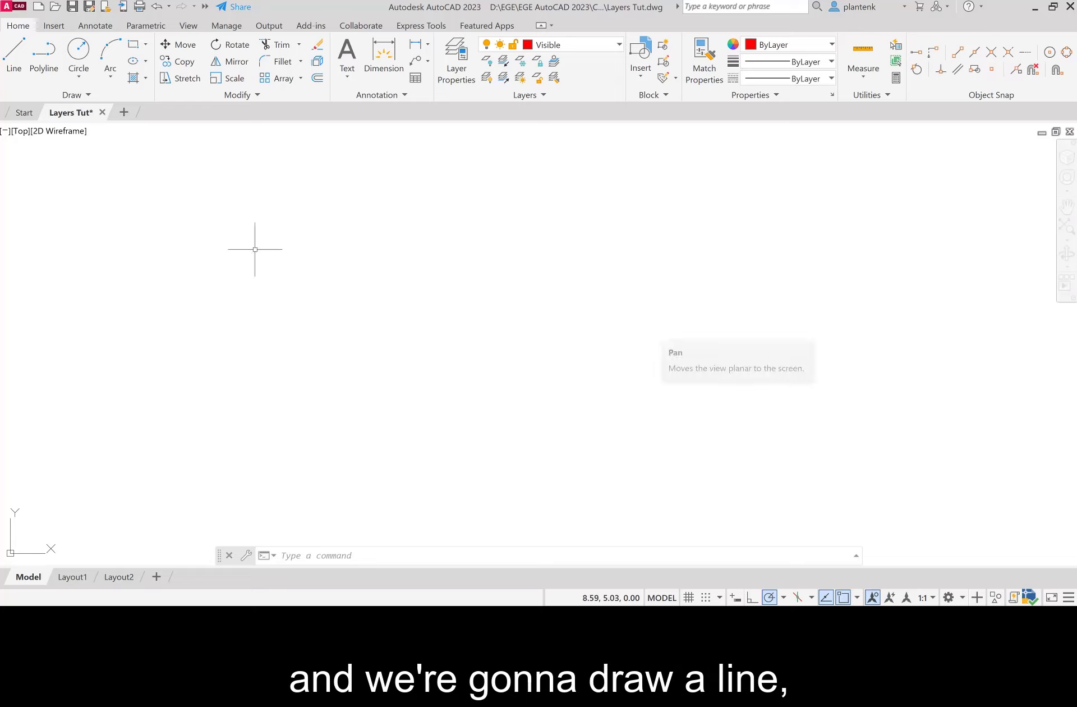
{"action": "left_click", "coordinate": [17, 53]}
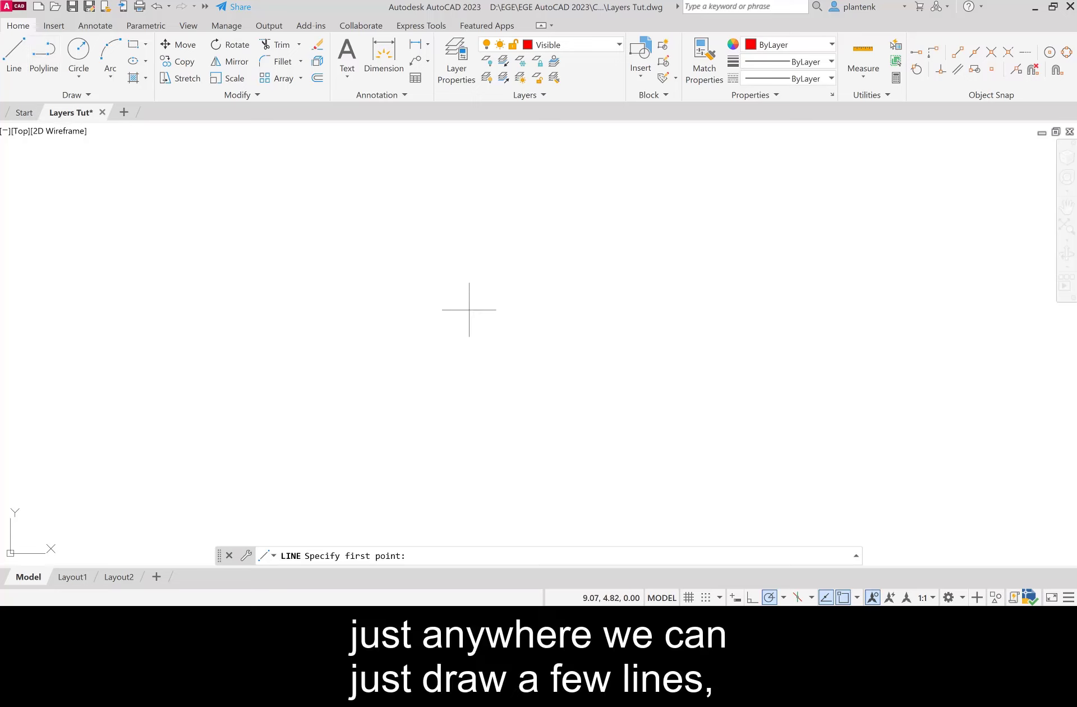
{"action": "left_click", "coordinate": [407, 244]}
{"action": "left_click", "coordinate": [692, 303]}
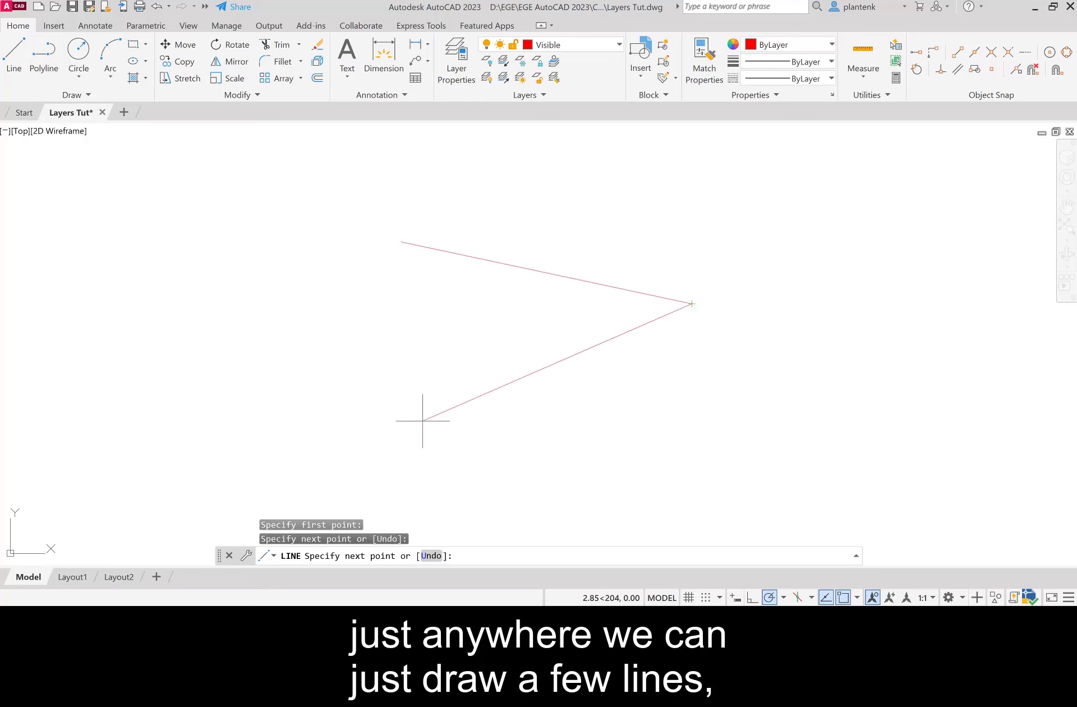
{"action": "left_click", "coordinate": [358, 458]}
{"action": "left_click", "coordinate": [531, 213]}
{"action": "left_click", "coordinate": [225, 200]}
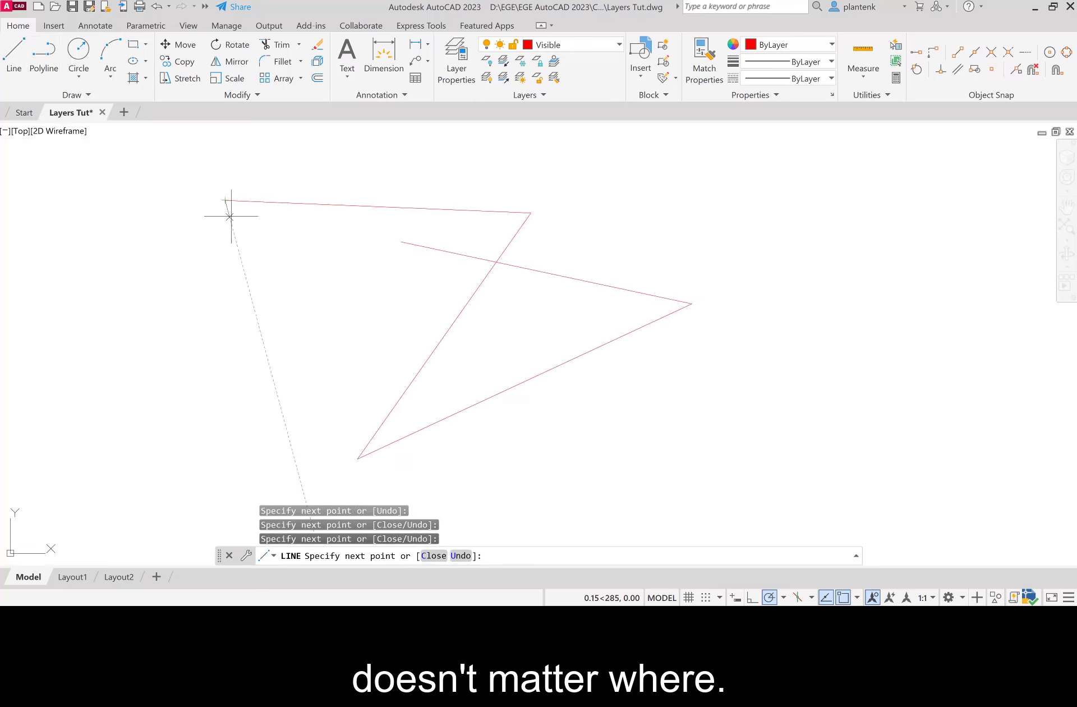
{"action": "left_click", "coordinate": [608, 439]}
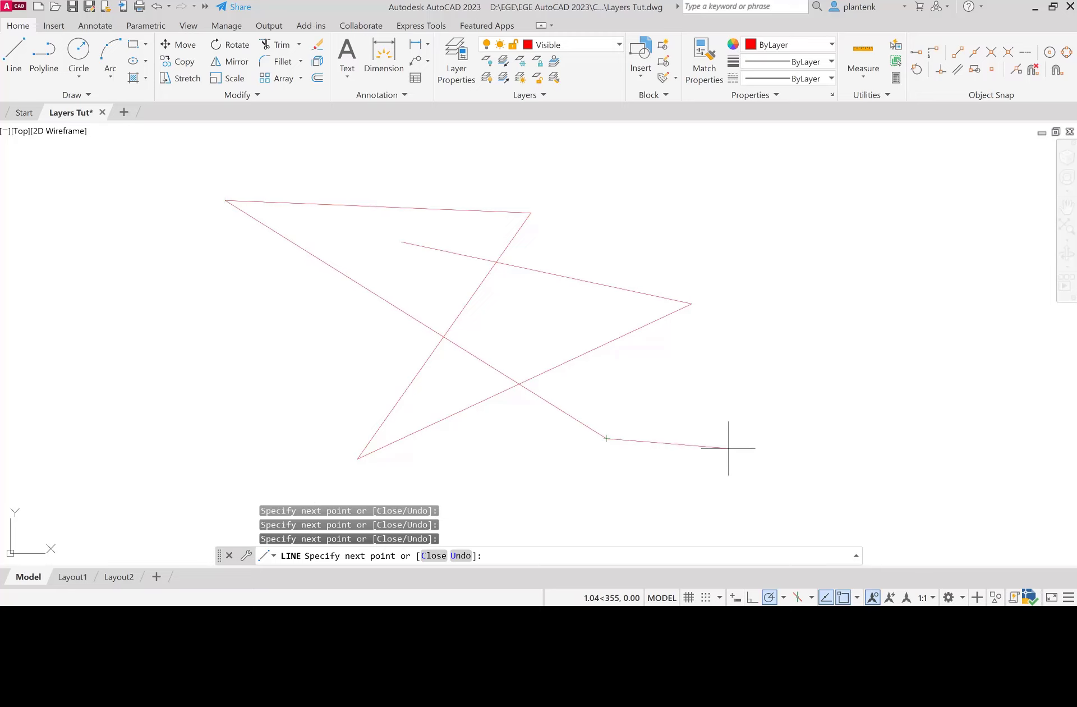
{"action": "key", "text": "Return"}
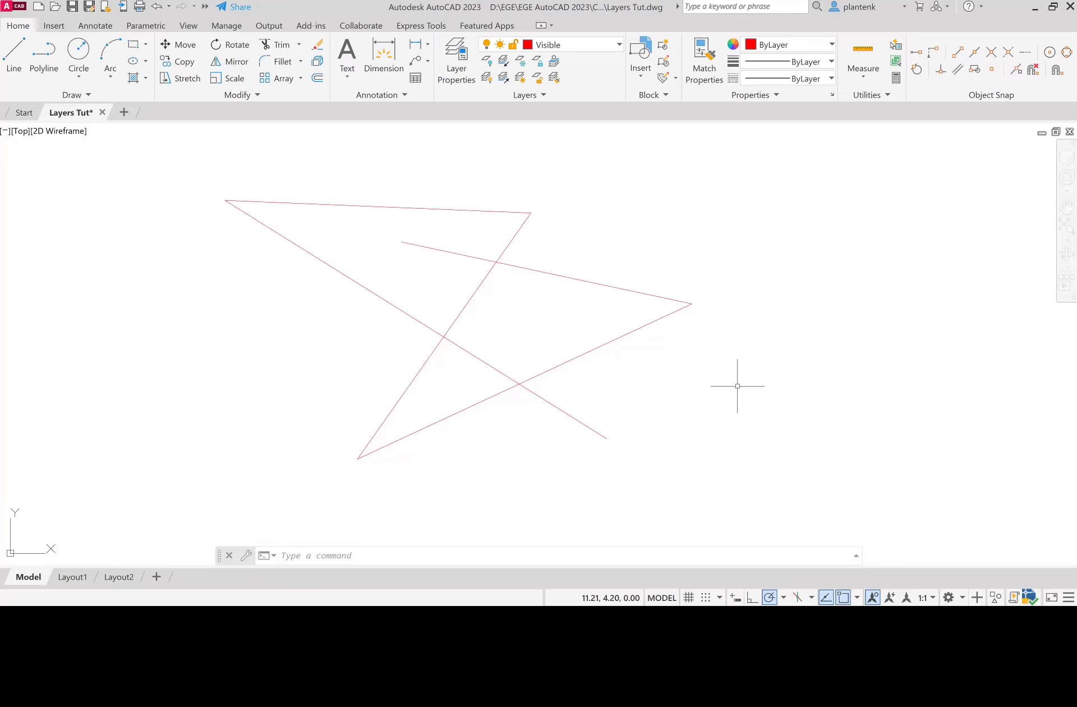
- Make Hidden the current layer and draw five connected lines crossing over the red Visible lines
{"action": "left_click", "coordinate": [619, 45]}
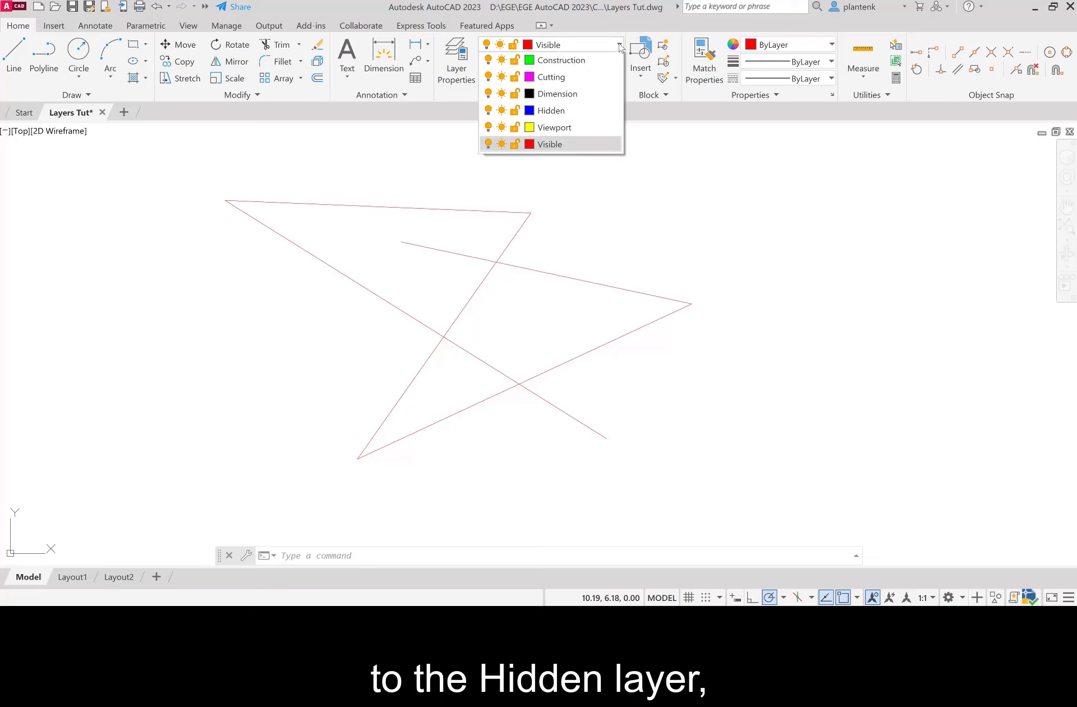
{"action": "left_click", "coordinate": [551, 146]}
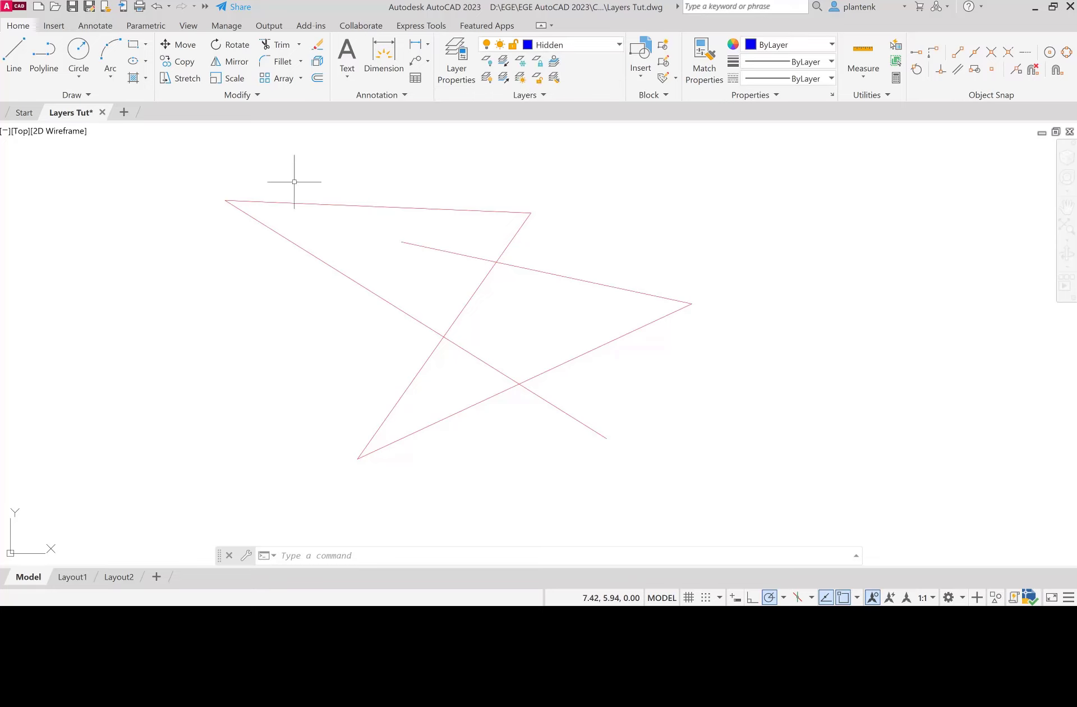
{"action": "left_click", "coordinate": [14, 51]}
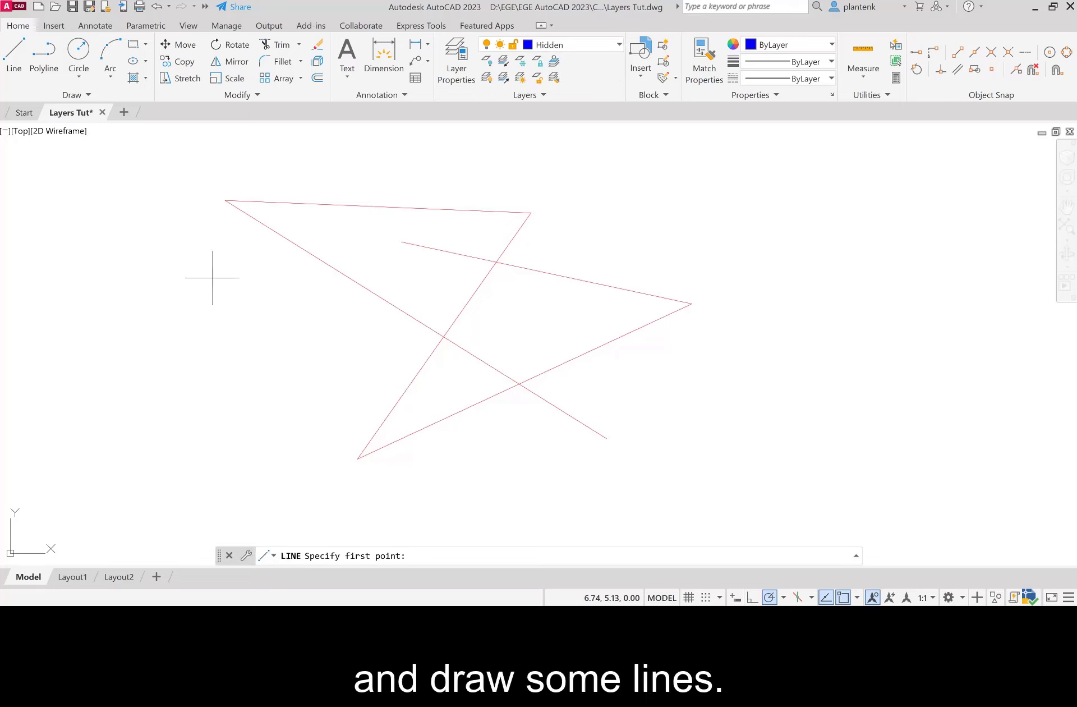
{"action": "left_click", "coordinate": [236, 305]}
{"action": "left_click", "coordinate": [685, 203]}
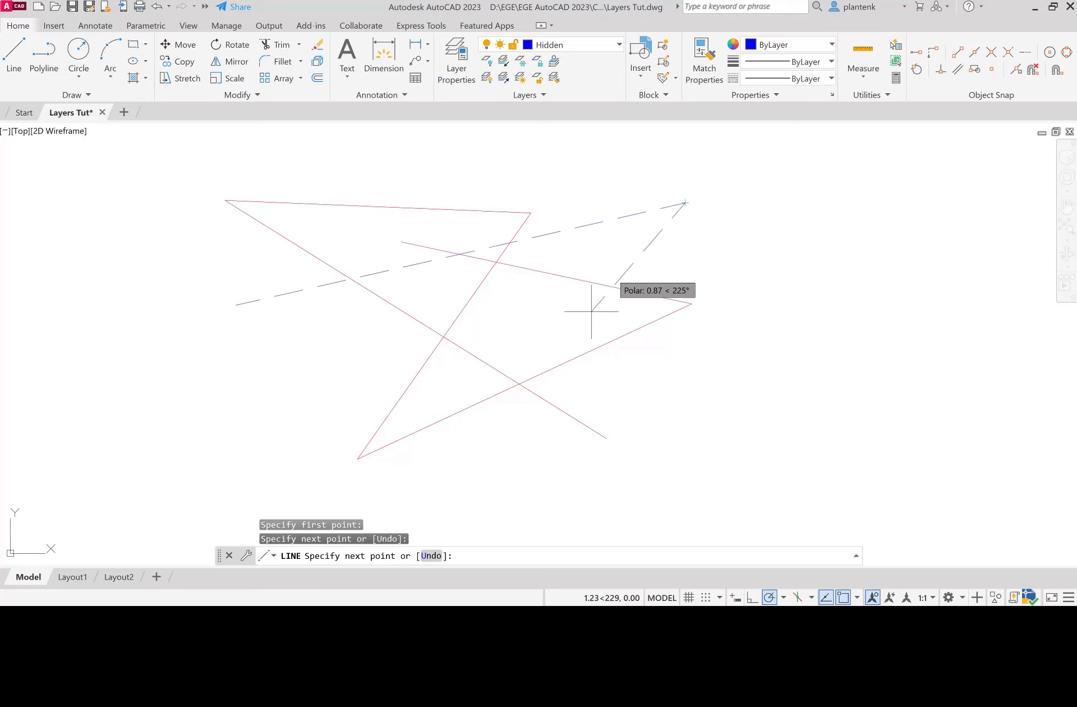
{"action": "left_click", "coordinate": [672, 490]}
{"action": "left_click", "coordinate": [231, 381]}
{"action": "left_click", "coordinate": [435, 149]}
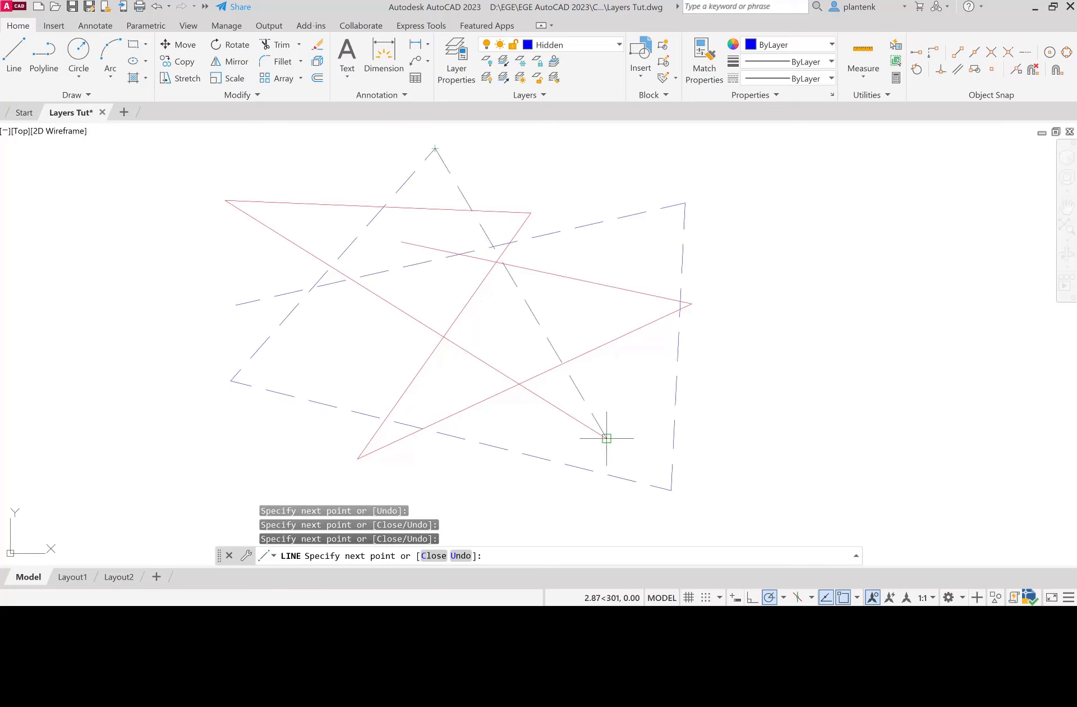
{"action": "left_click", "coordinate": [571, 511]}
{"action": "key", "text": "Return"}
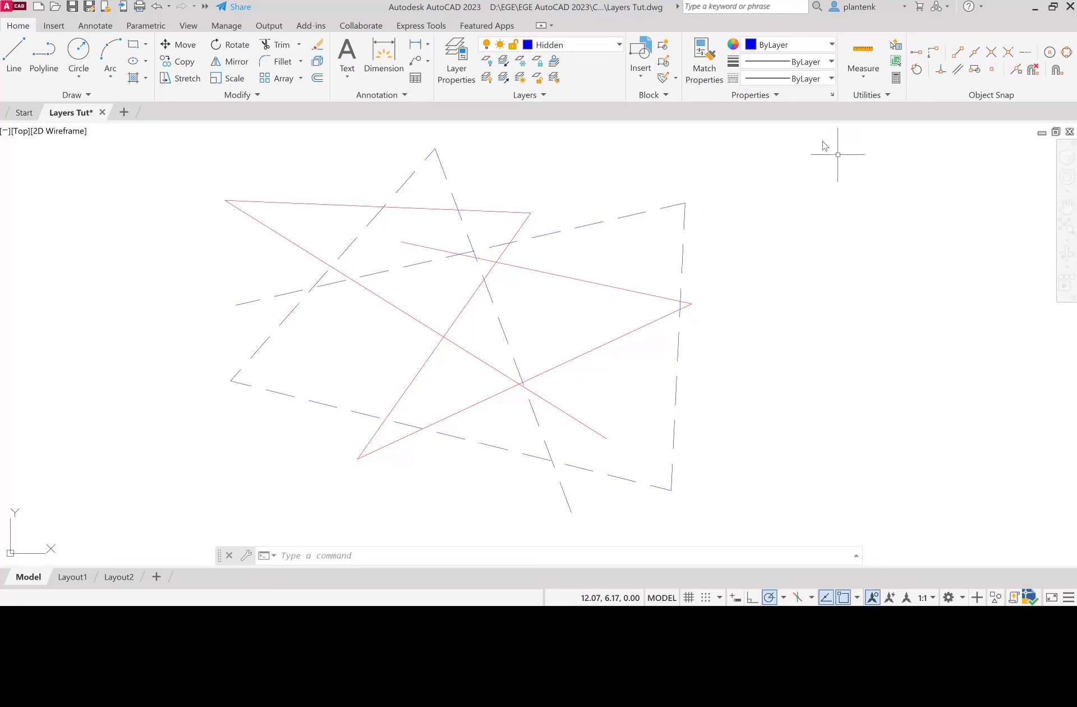
- Make Center the current layer and draw four connected, crossing lines to the right of the existing shapes
{"action": "left_click", "coordinate": [620, 44]}
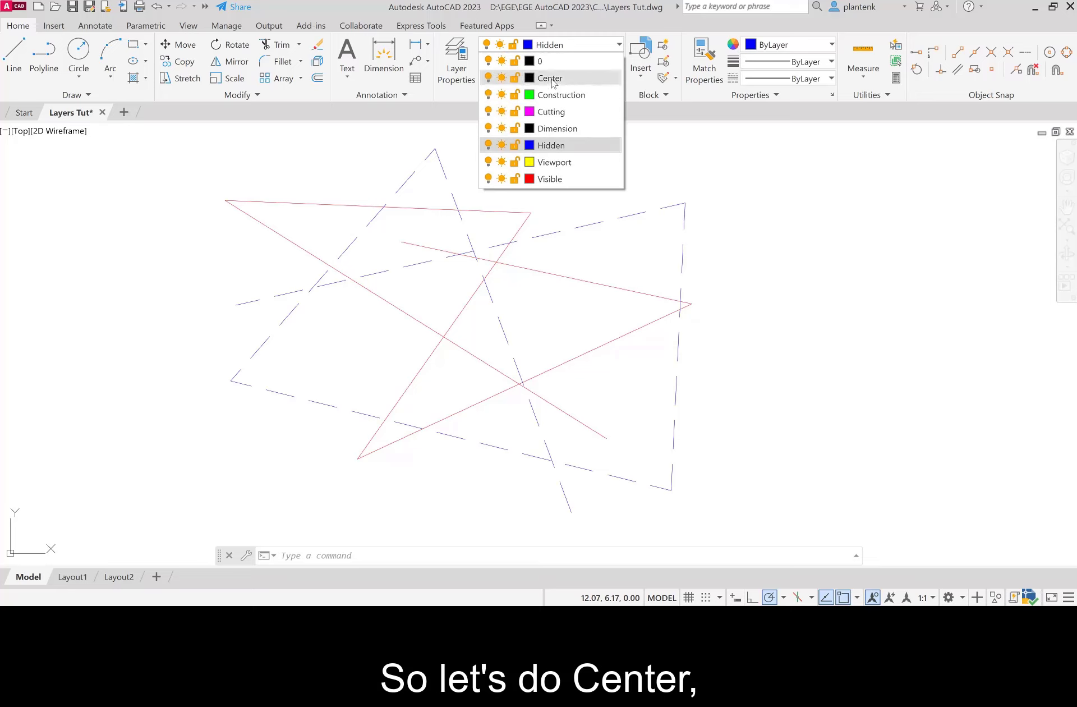
{"action": "left_click", "coordinate": [553, 78]}
{"action": "left_click", "coordinate": [16, 53]}
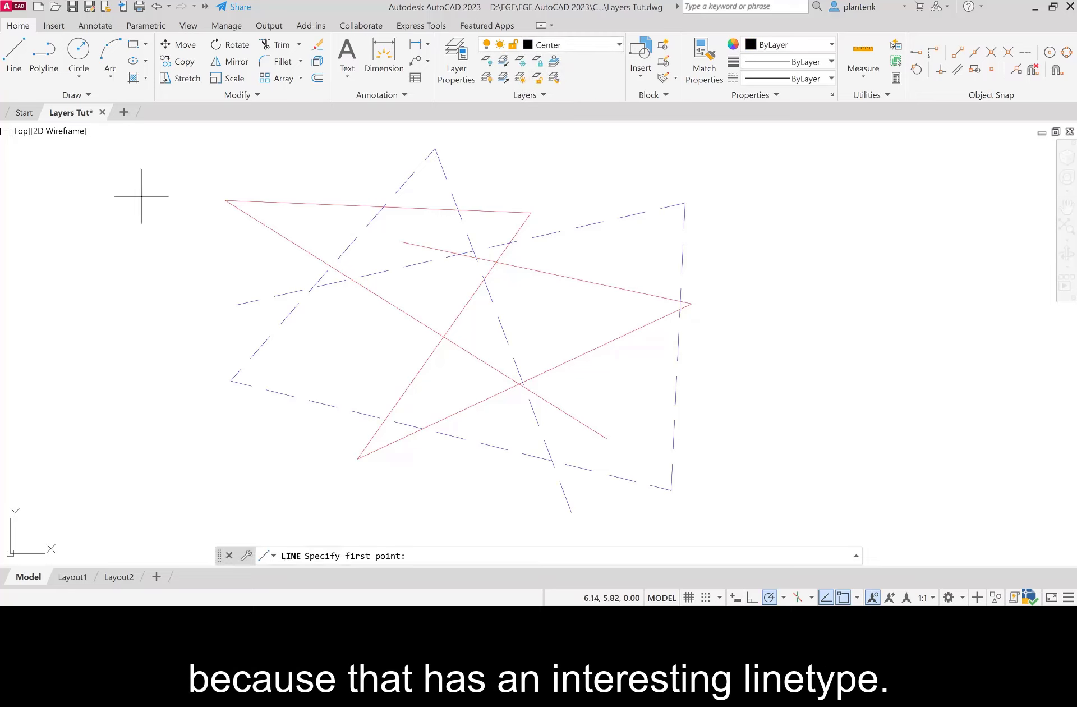
{"action": "left_click", "coordinate": [776, 232]}
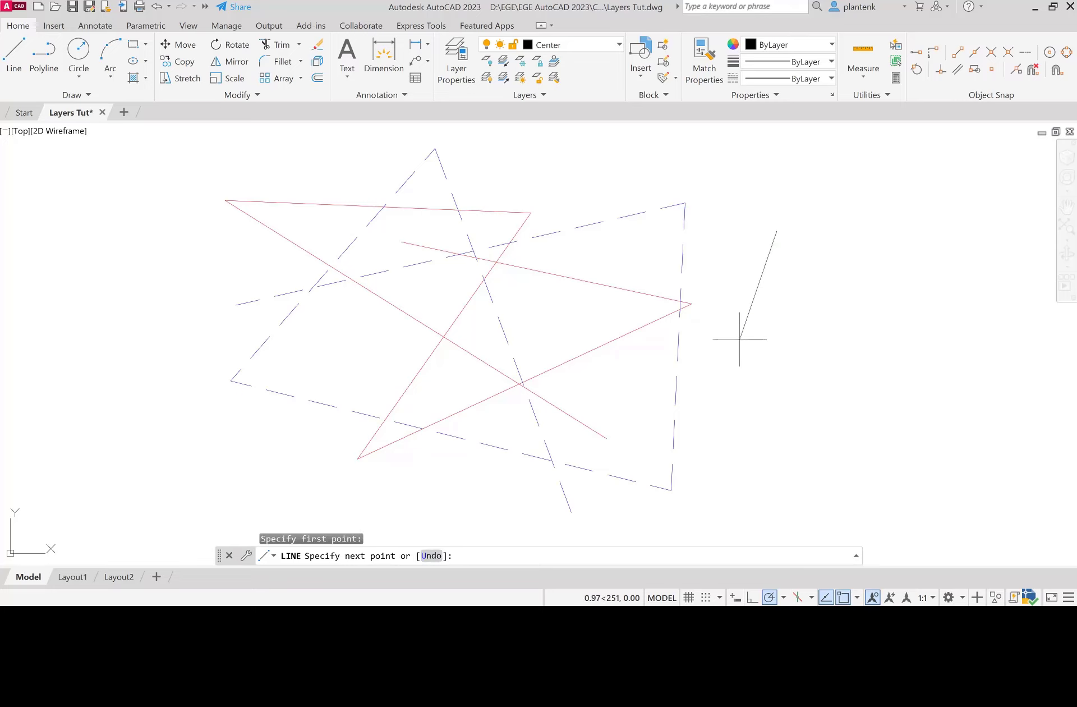
{"action": "left_click", "coordinate": [979, 235]}
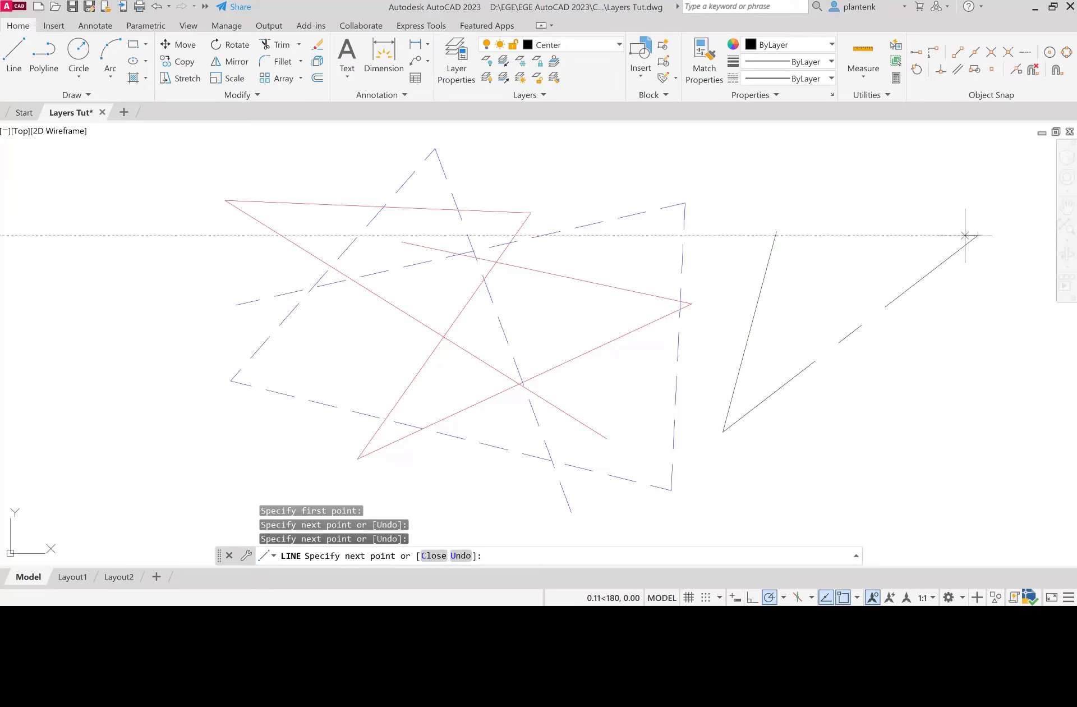
{"action": "left_click", "coordinate": [707, 258]}
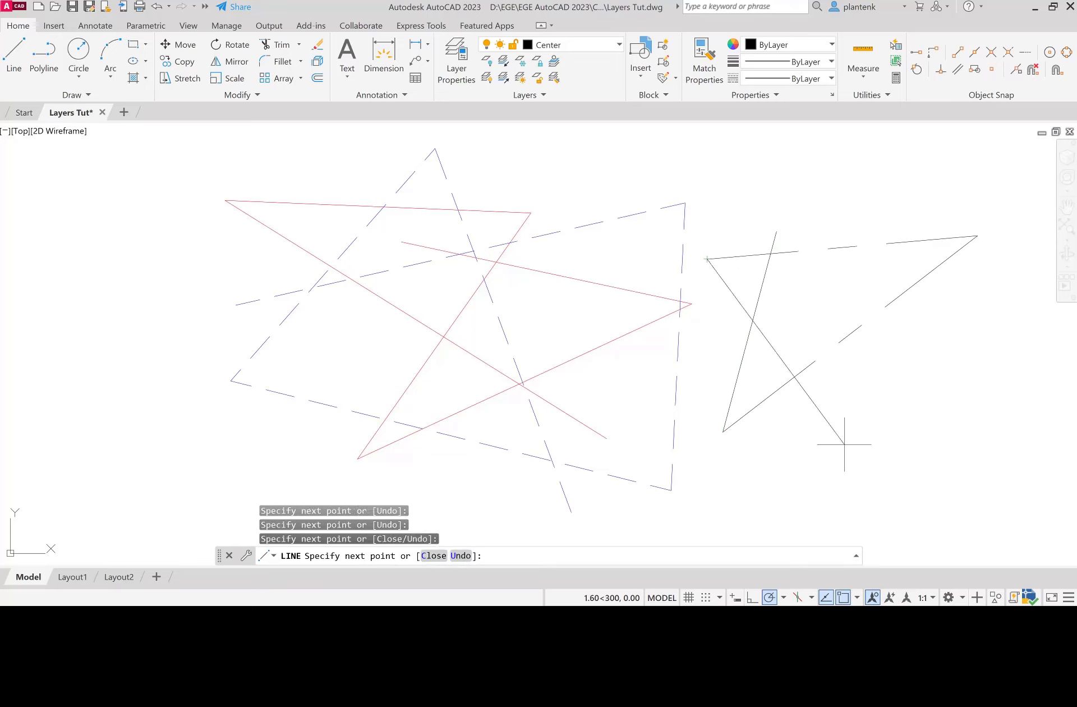
{"action": "left_click", "coordinate": [904, 479]}
{"action": "key", "text": "Return"}
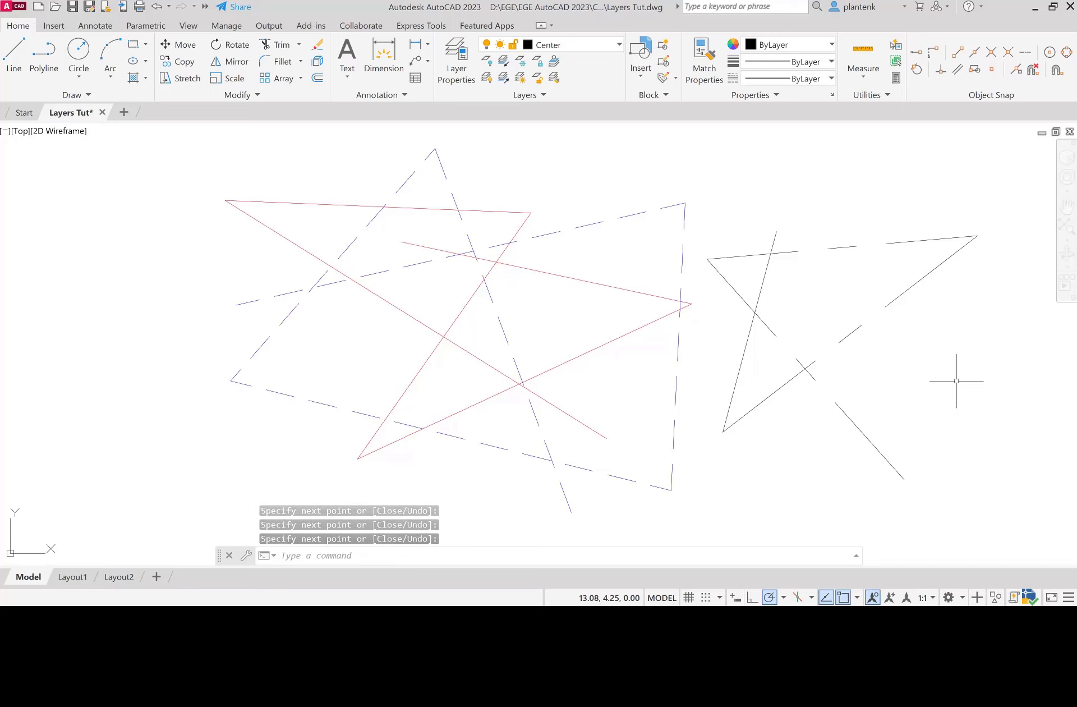
- Make Cutting the current layer and draw two lines forming a tall V to the left of the existing shapes
{"action": "left_click", "coordinate": [619, 45]}
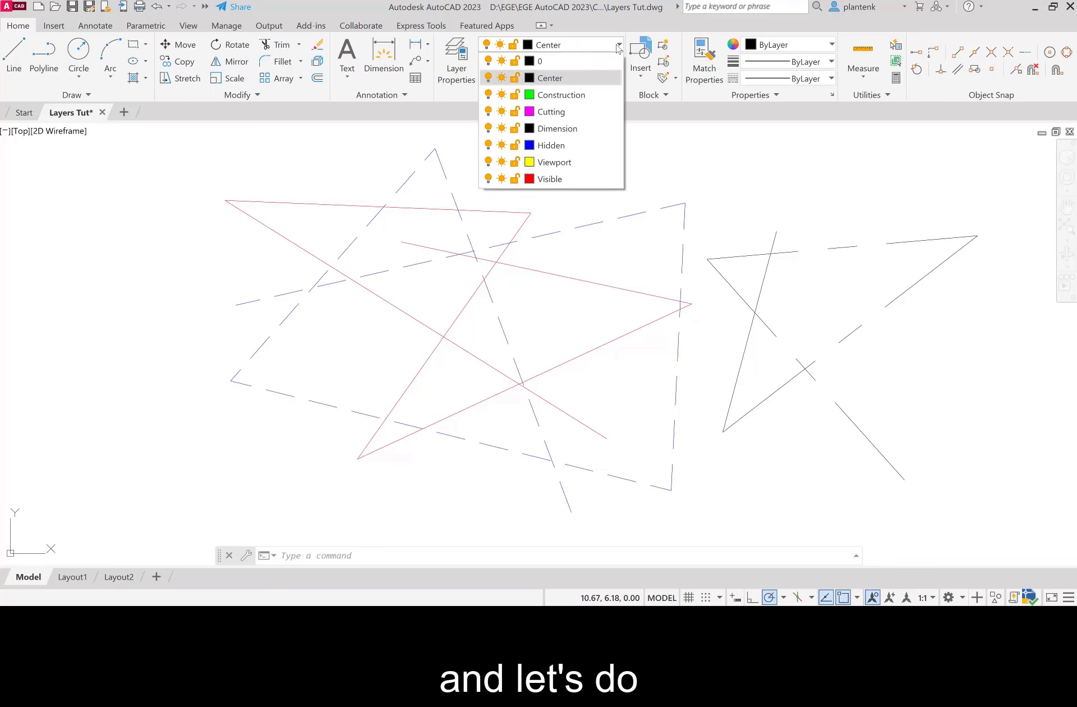
{"action": "left_click", "coordinate": [572, 117]}
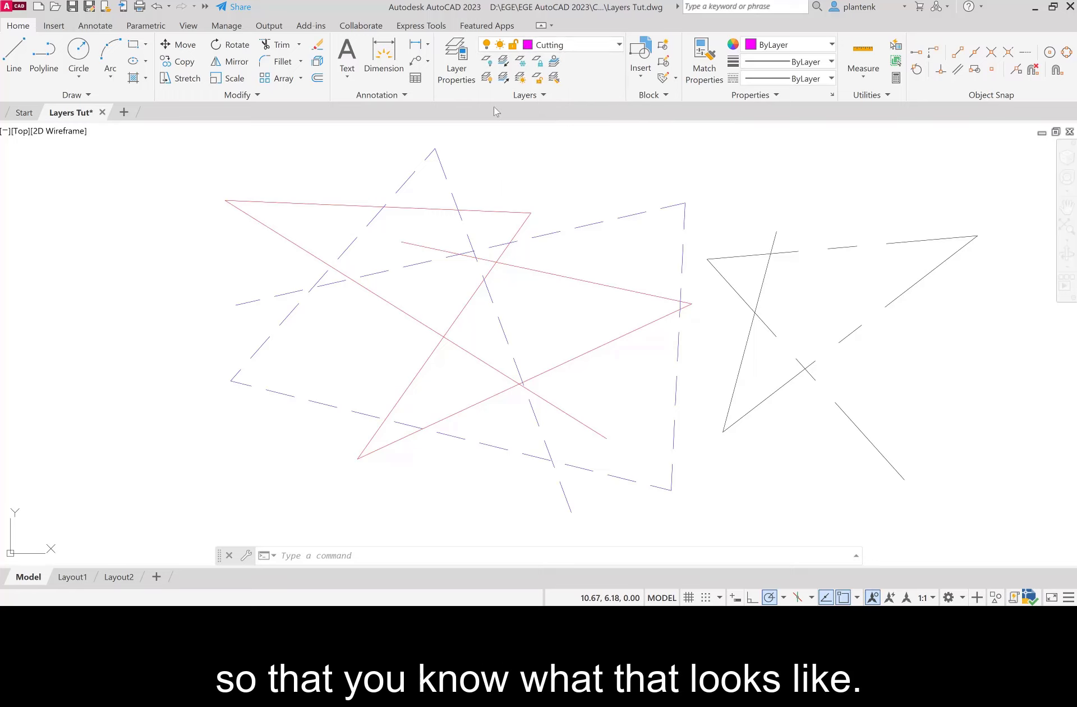
{"action": "left_click", "coordinate": [15, 53]}
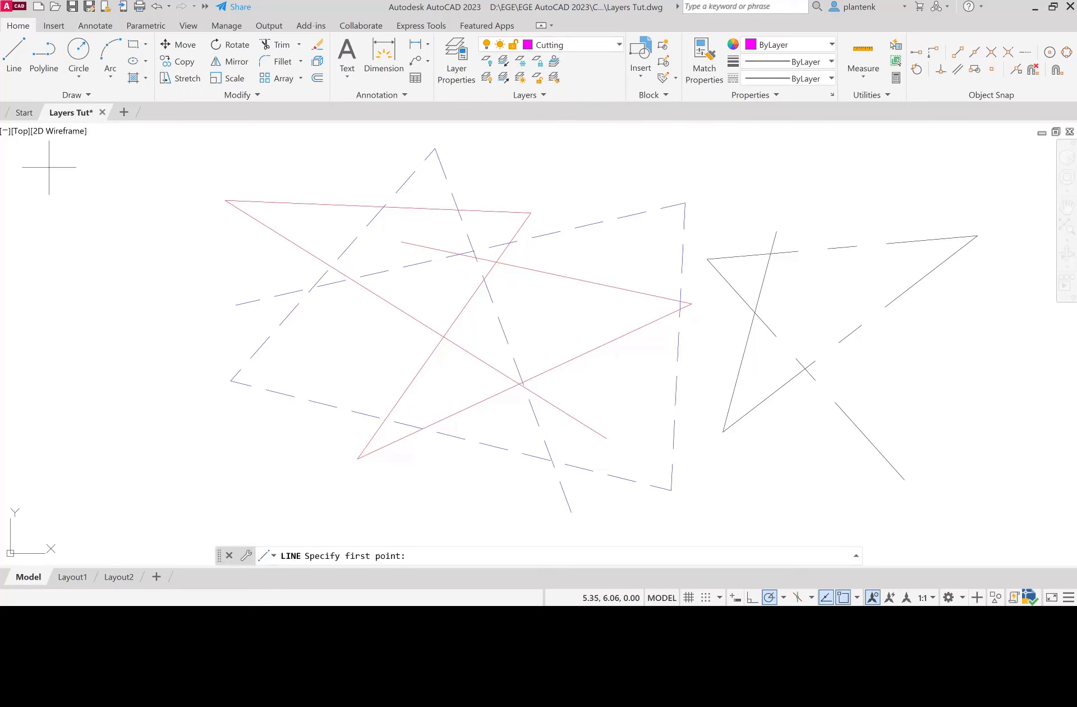
{"action": "left_click", "coordinate": [49, 168]}
{"action": "left_click", "coordinate": [130, 519]}
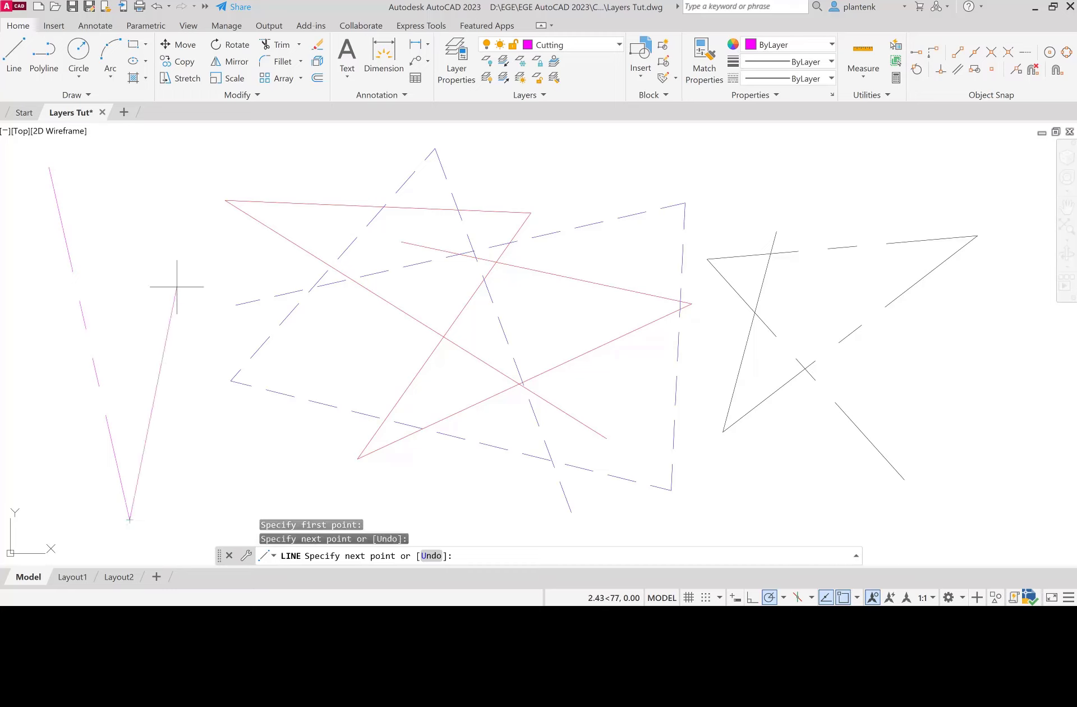
{"action": "left_click", "coordinate": [199, 162]}
{"action": "key", "text": "Return"}
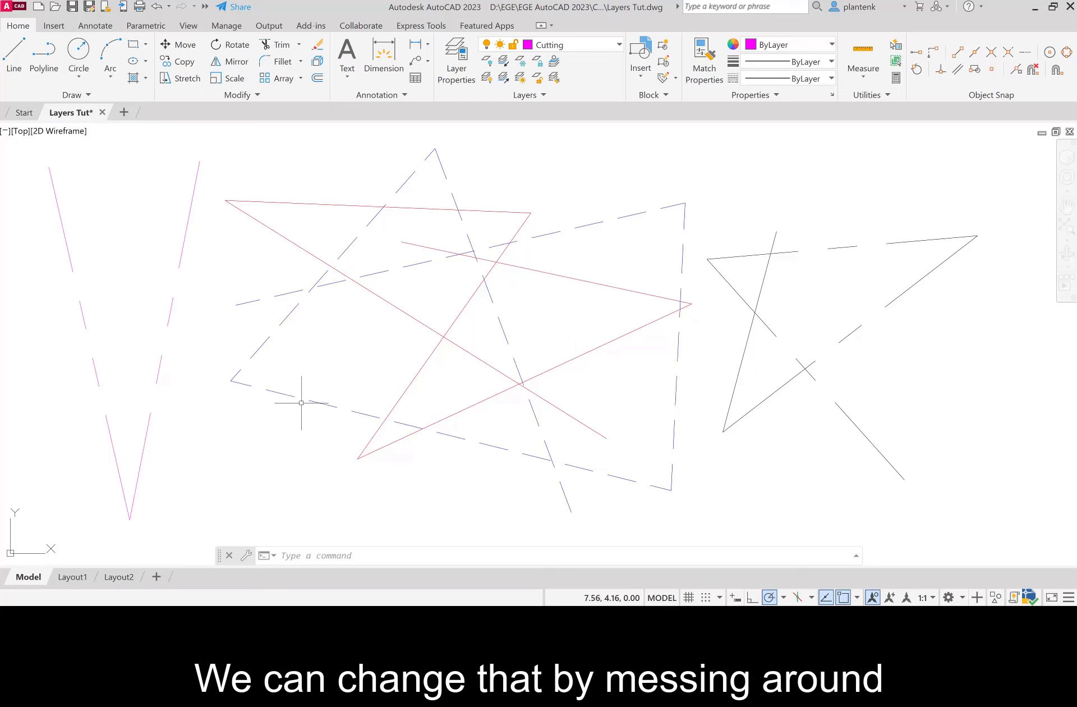
- Set the drawing's linetype scale factor to .25 with the LTSCALE command
{"action": "left_click", "coordinate": [306, 558]}
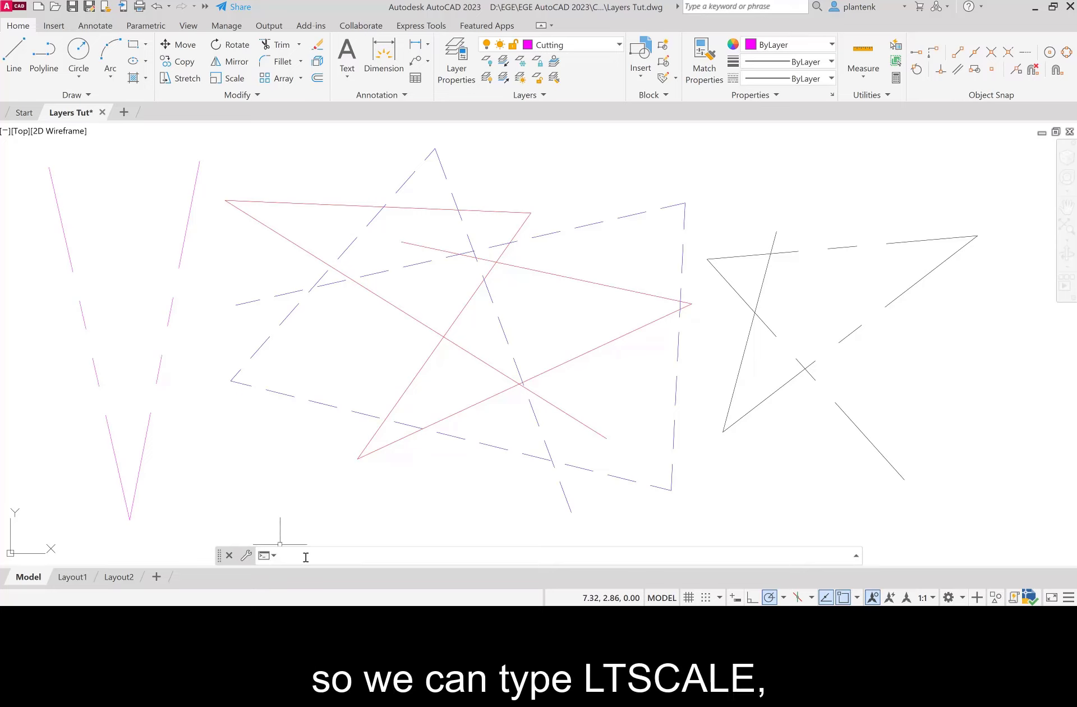
{"action": "type", "text": "linetype s"}
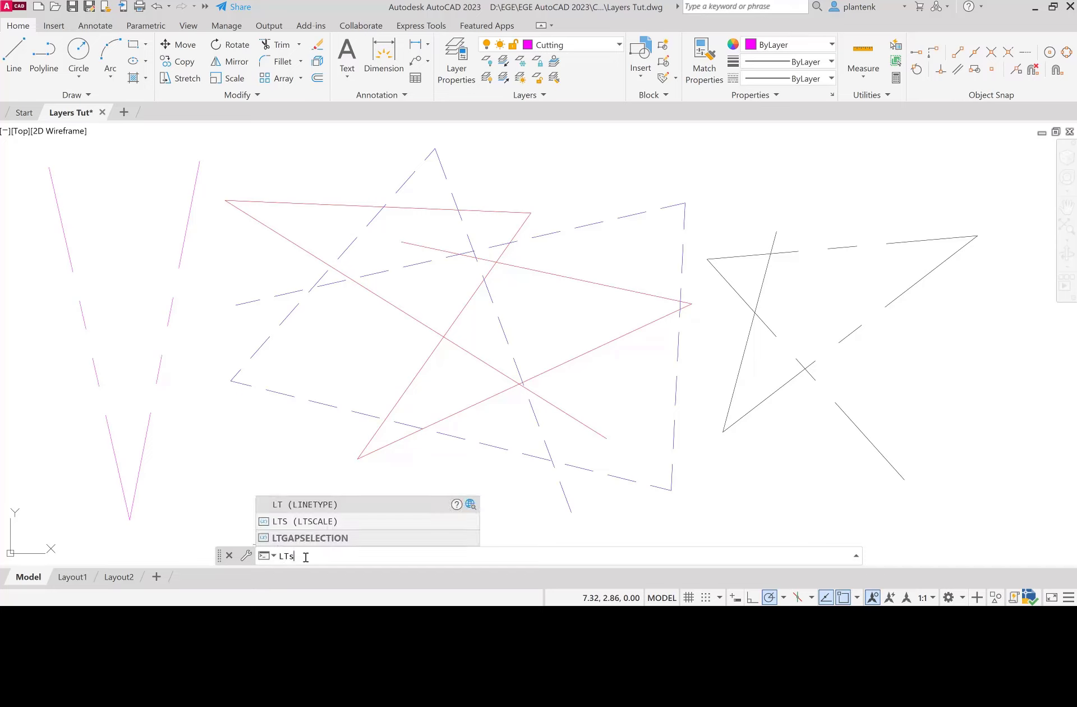
{"action": "type", "text": "cale"}
{"action": "key", "text": "Return"}
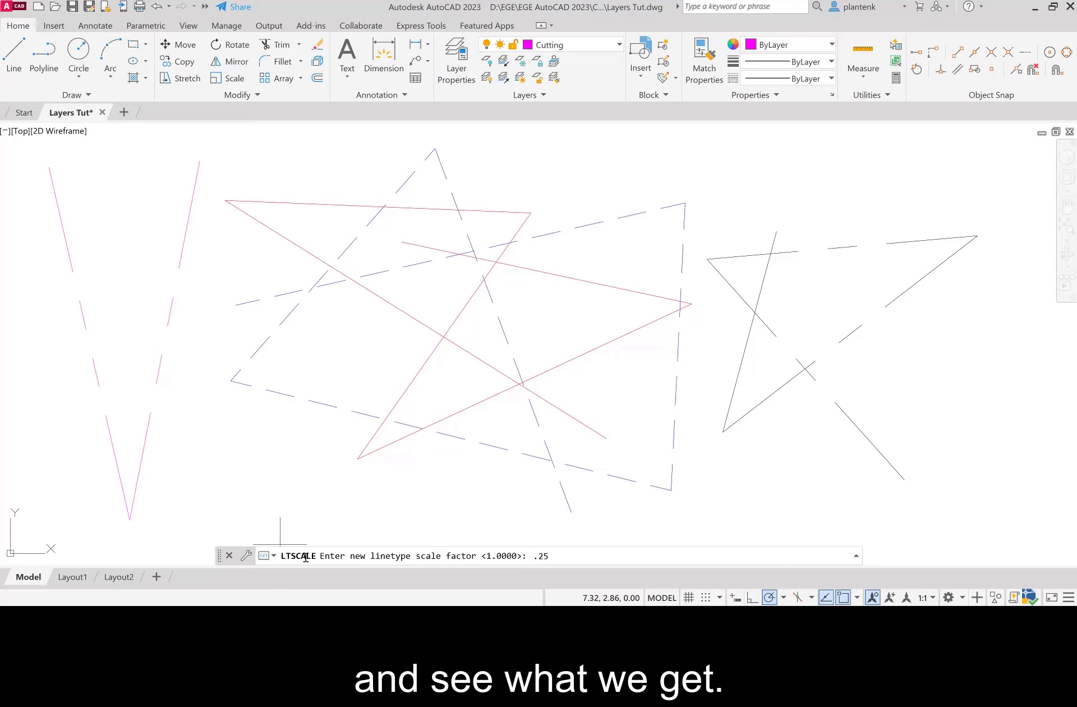
{"action": "key", "text": "Return"}
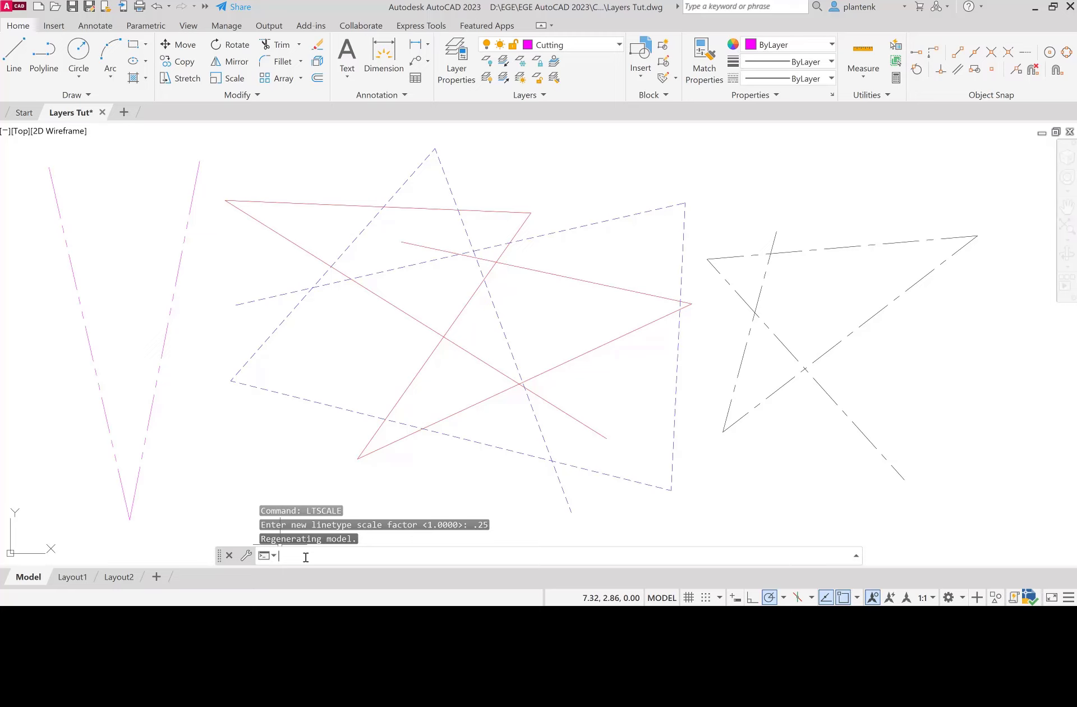
- Set the drawing's global linetype scale factor to .5 with LTSCALE
{"action": "key", "text": "space"}
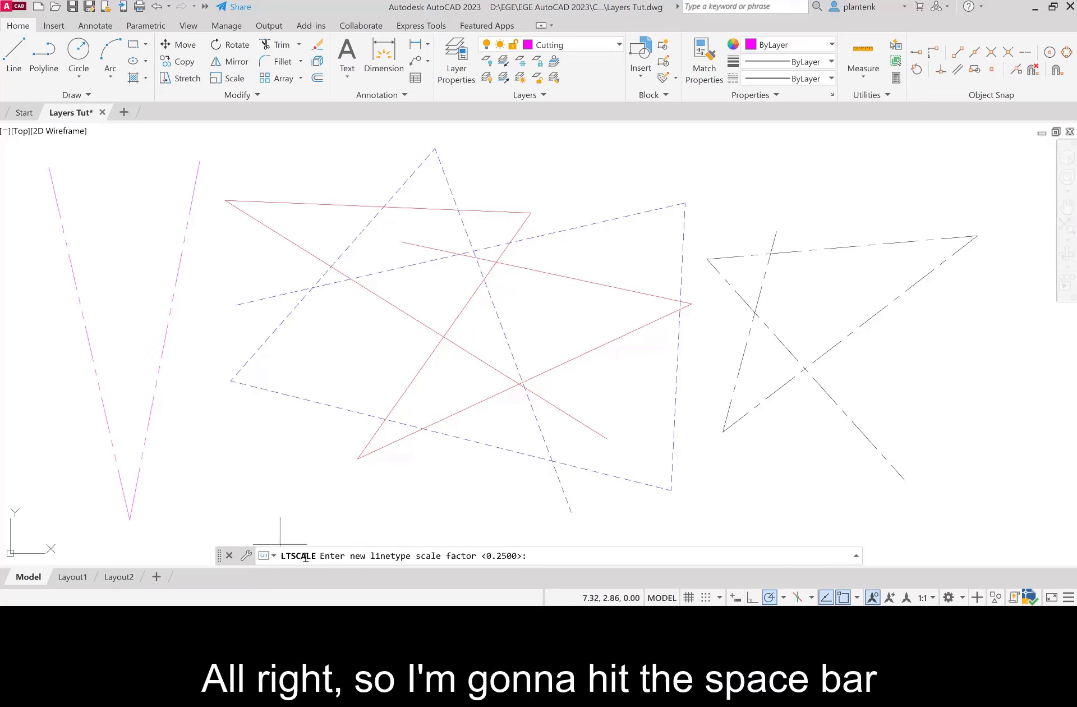
{"action": "type", "text": ".5"}
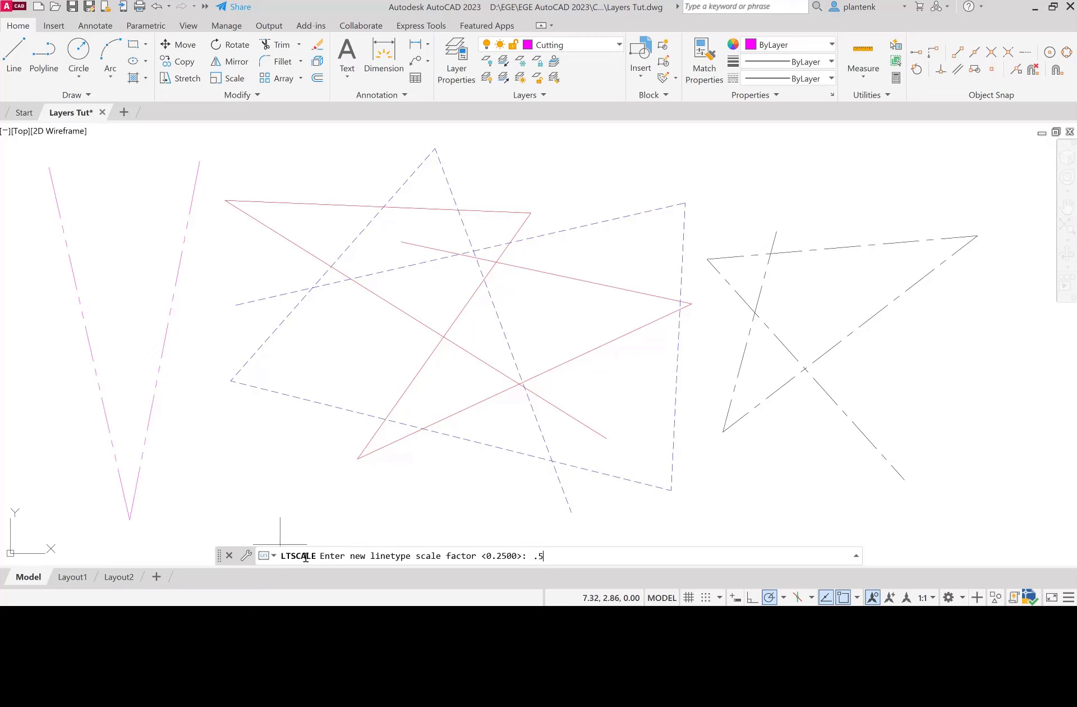
{"action": "key", "text": "Return"}
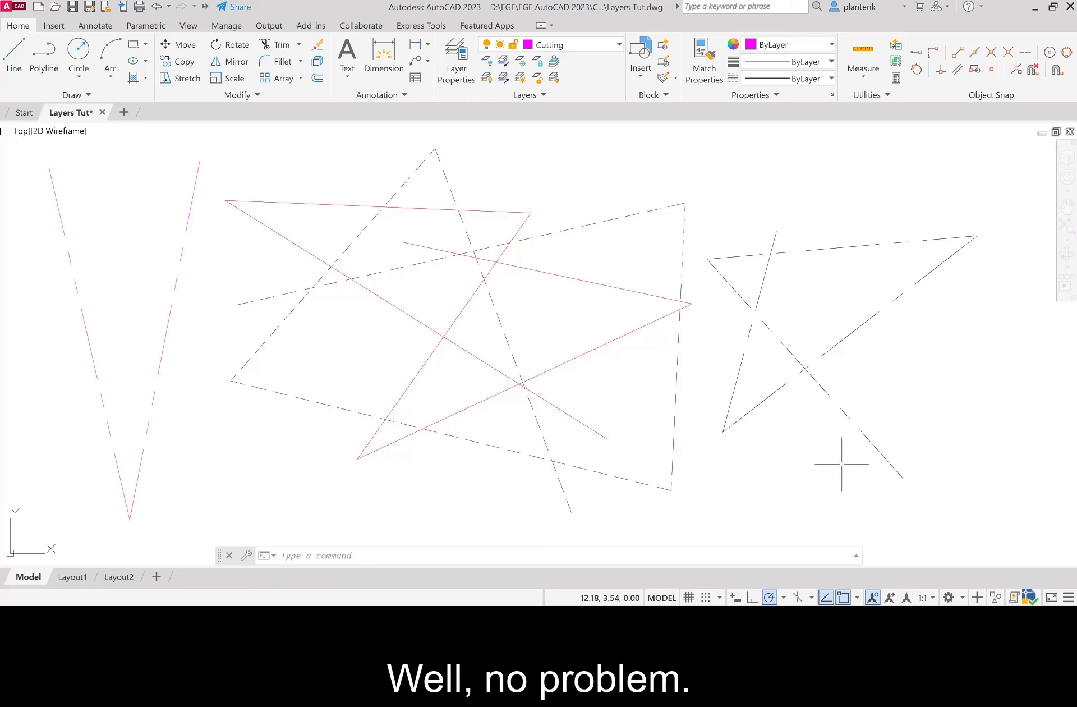
- Set the linetype scale of the long descending Center line to 0.50 in its properties, and leave the line deselected
{"action": "left_click", "coordinate": [878, 448]}
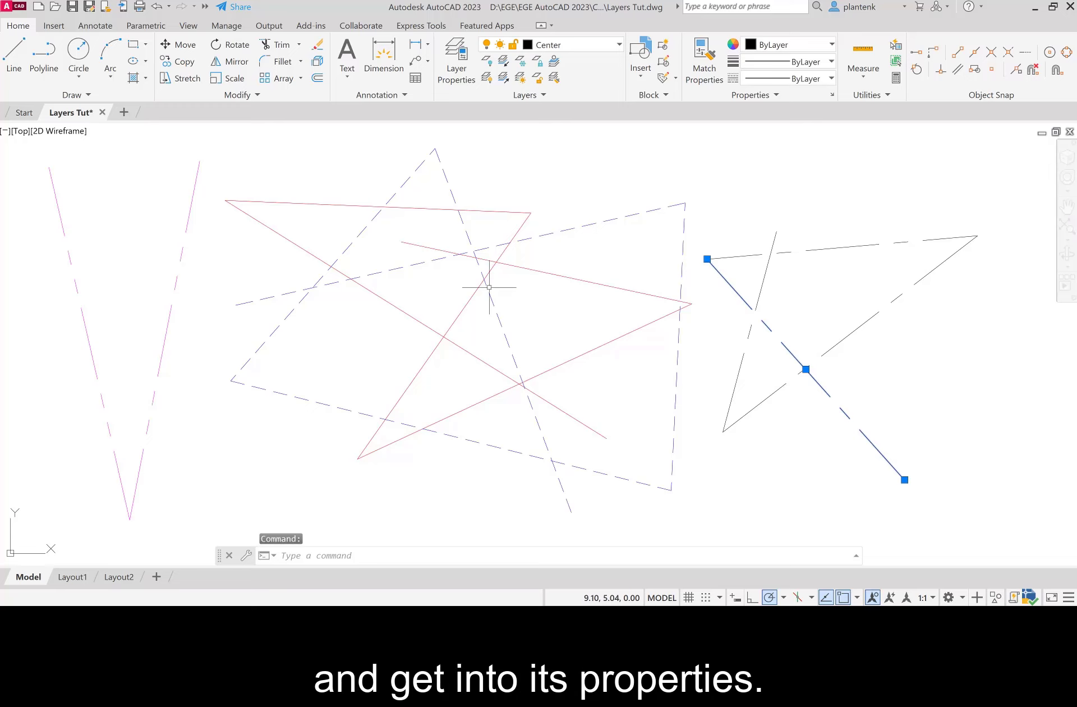
{"action": "left_click", "coordinate": [190, 25]}
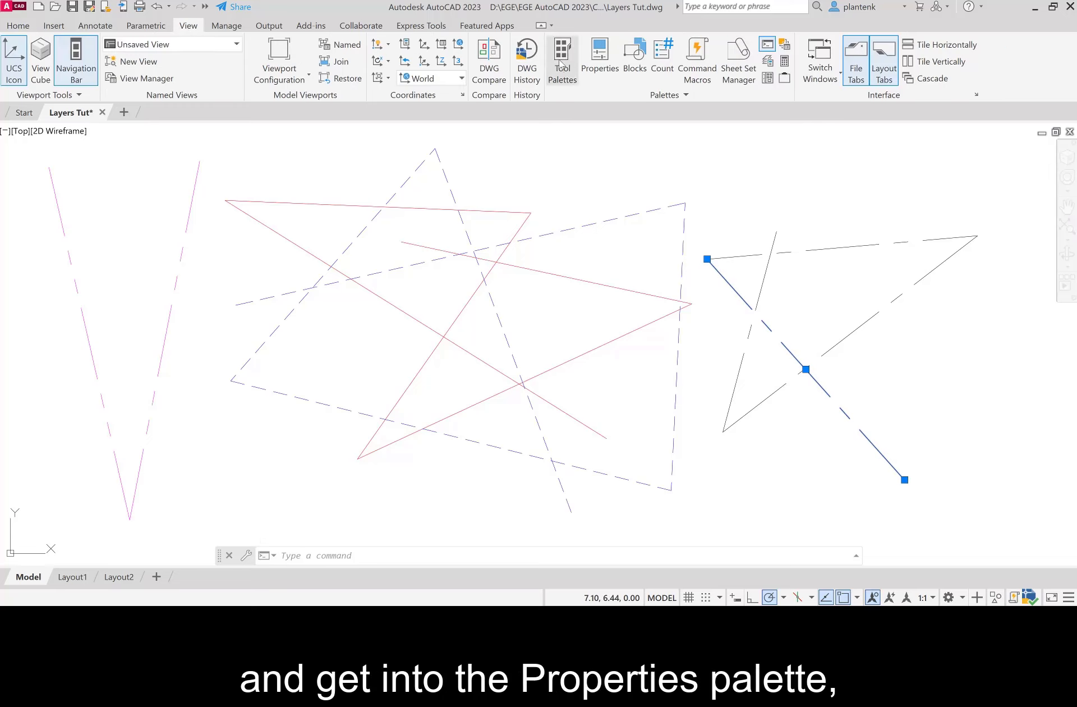
{"action": "left_click", "coordinate": [600, 56]}
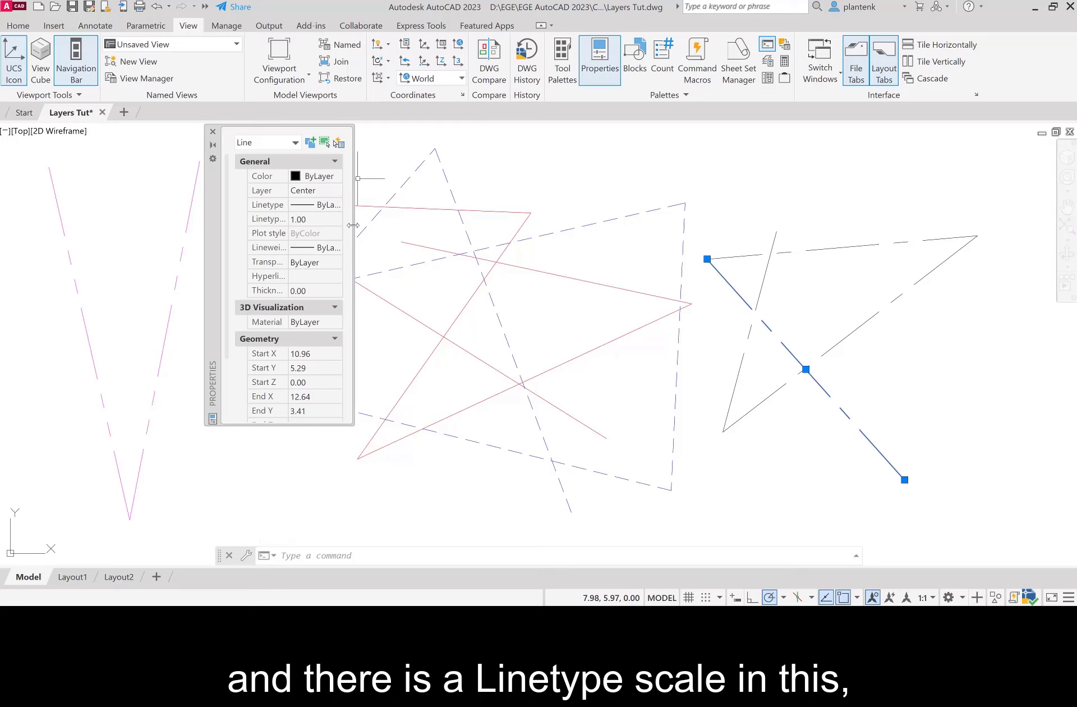
{"action": "left_click_drag", "start_coordinate": [353, 225], "coordinate": [407, 232]}
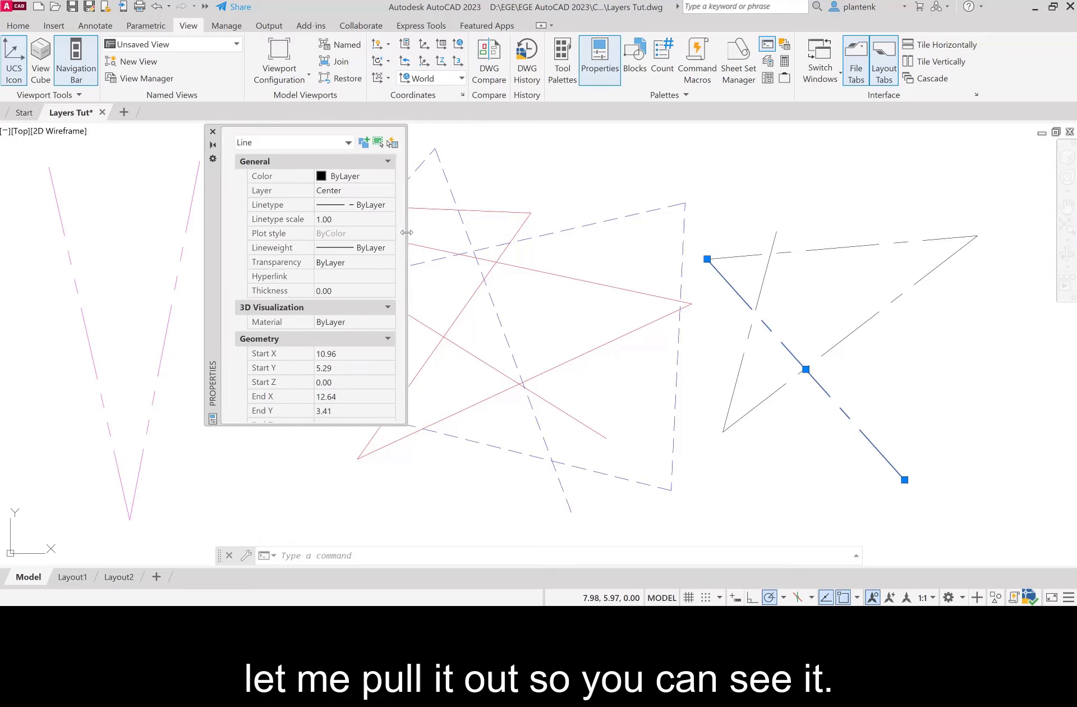
{"action": "left_click", "coordinate": [337, 221]}
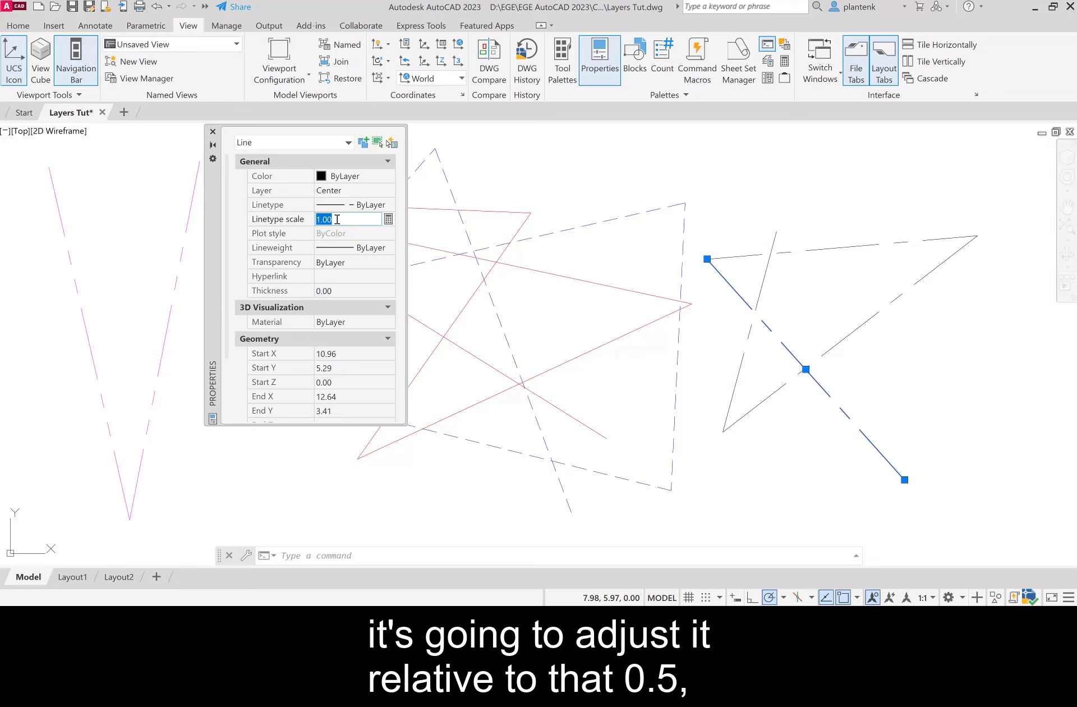
{"action": "key", "text": "BackSpace"}
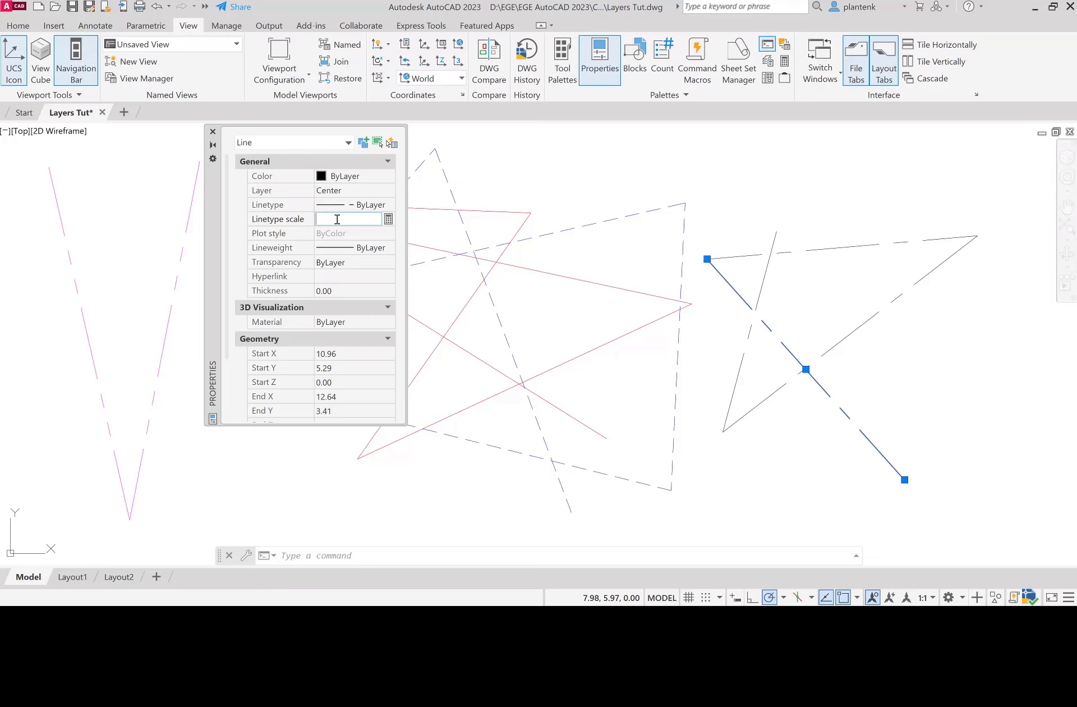
{"action": "key", "text": "Return"}
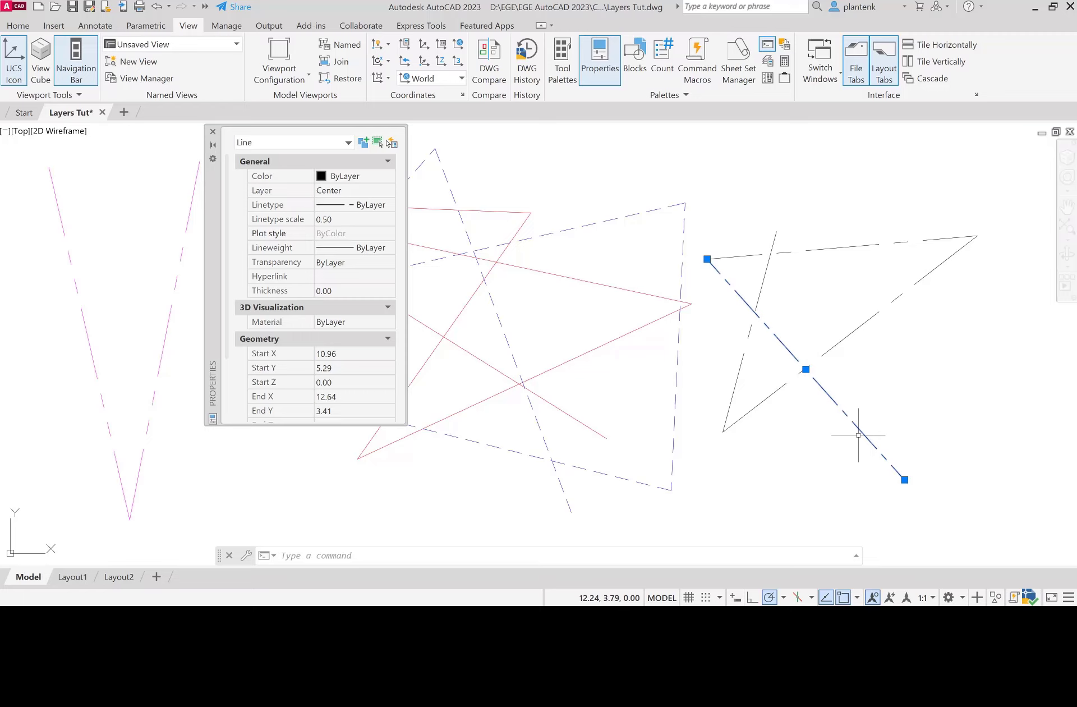
{"action": "left_click", "coordinate": [213, 131]}
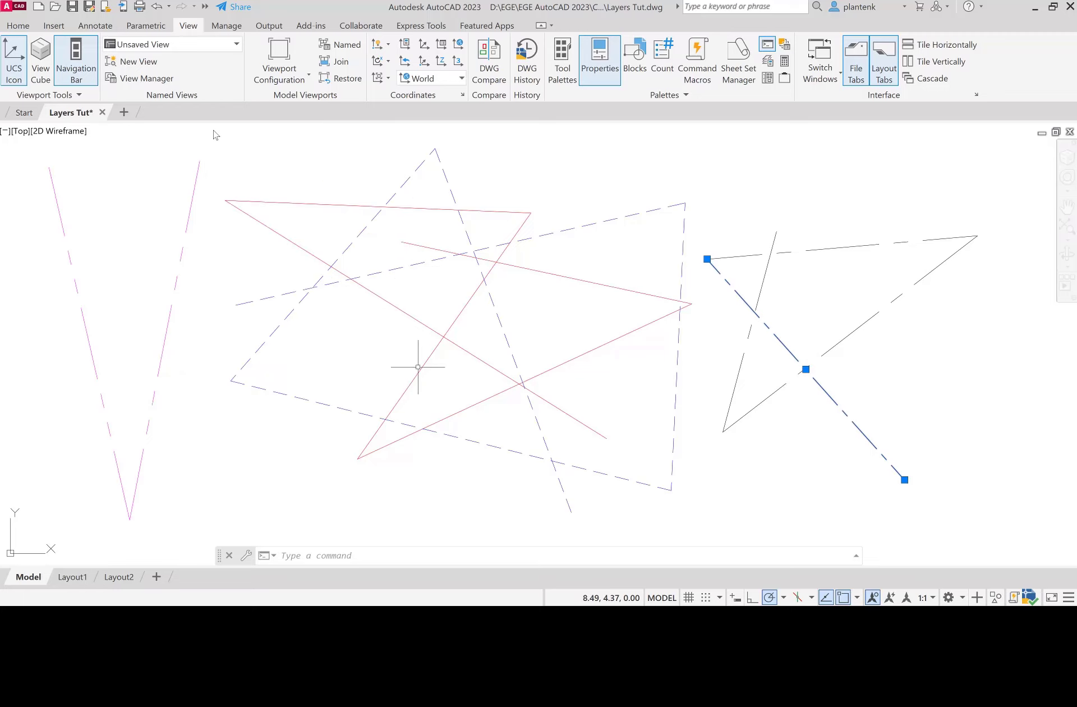
{"action": "key", "text": "Escape"}
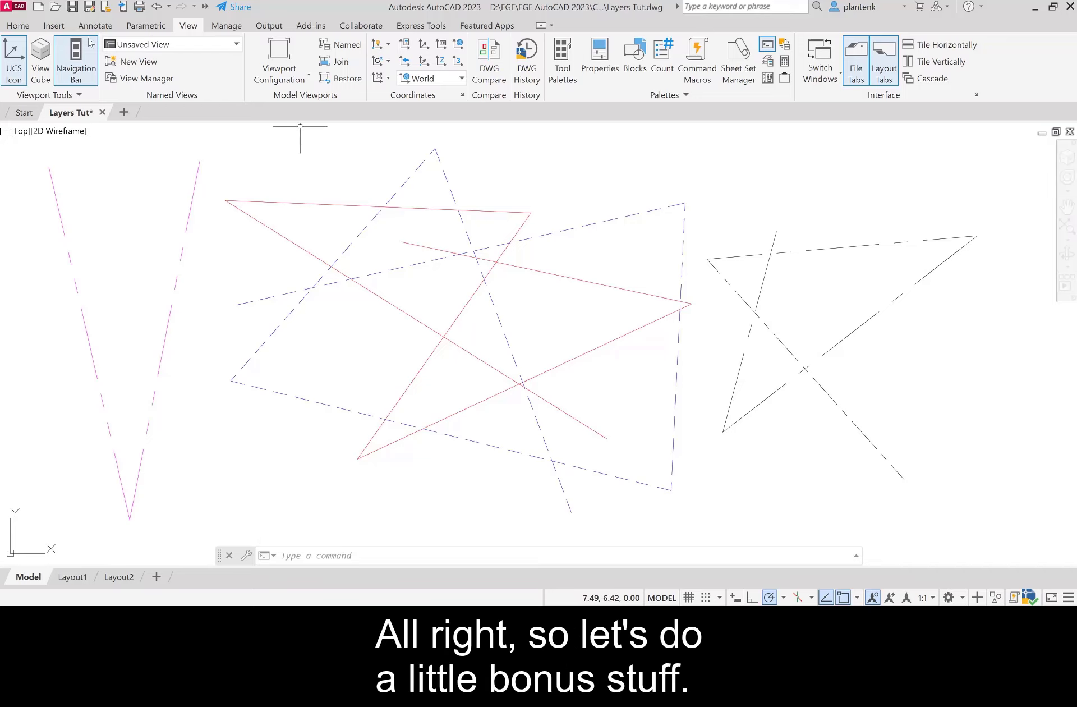
- Open the Layer Properties Manager and move it aside to uncover the left part of the drawing
{"action": "left_click", "coordinate": [18, 25]}
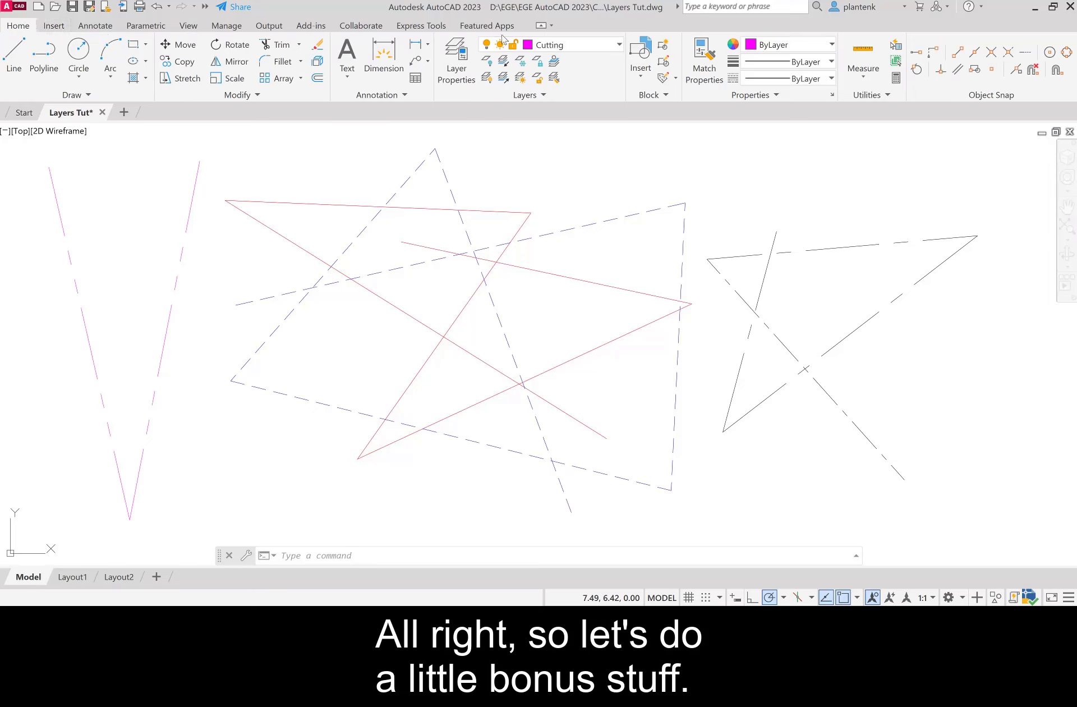
{"action": "left_click", "coordinate": [454, 59]}
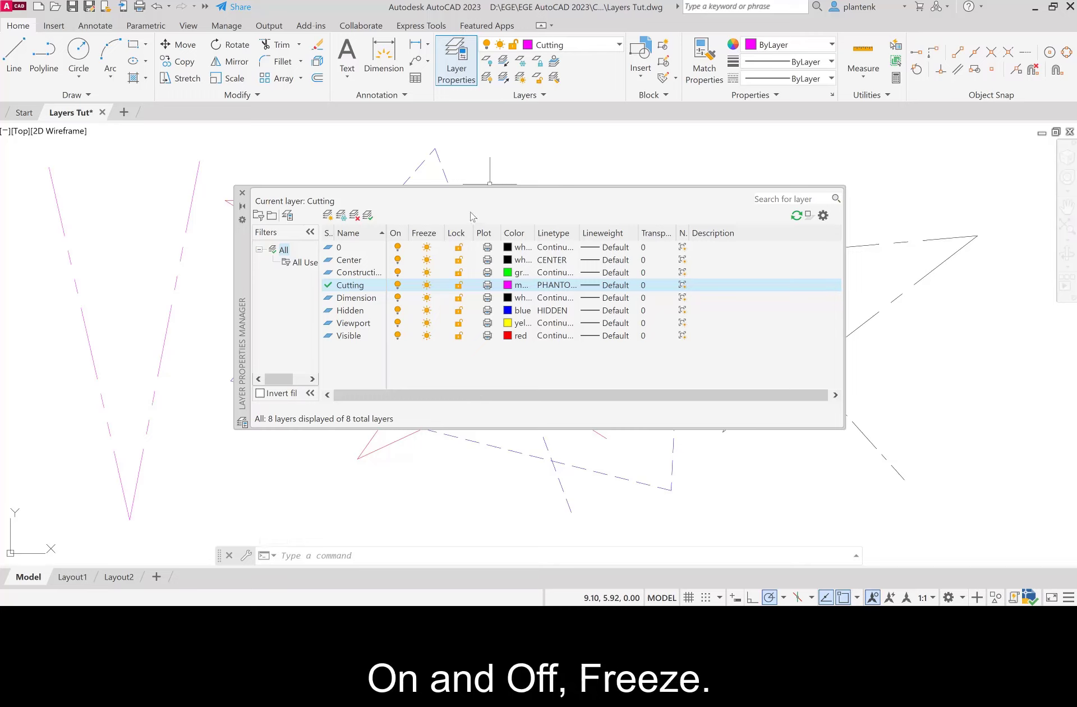
{"action": "left_click_drag", "start_coordinate": [244, 270], "coordinate": [462, 254]}
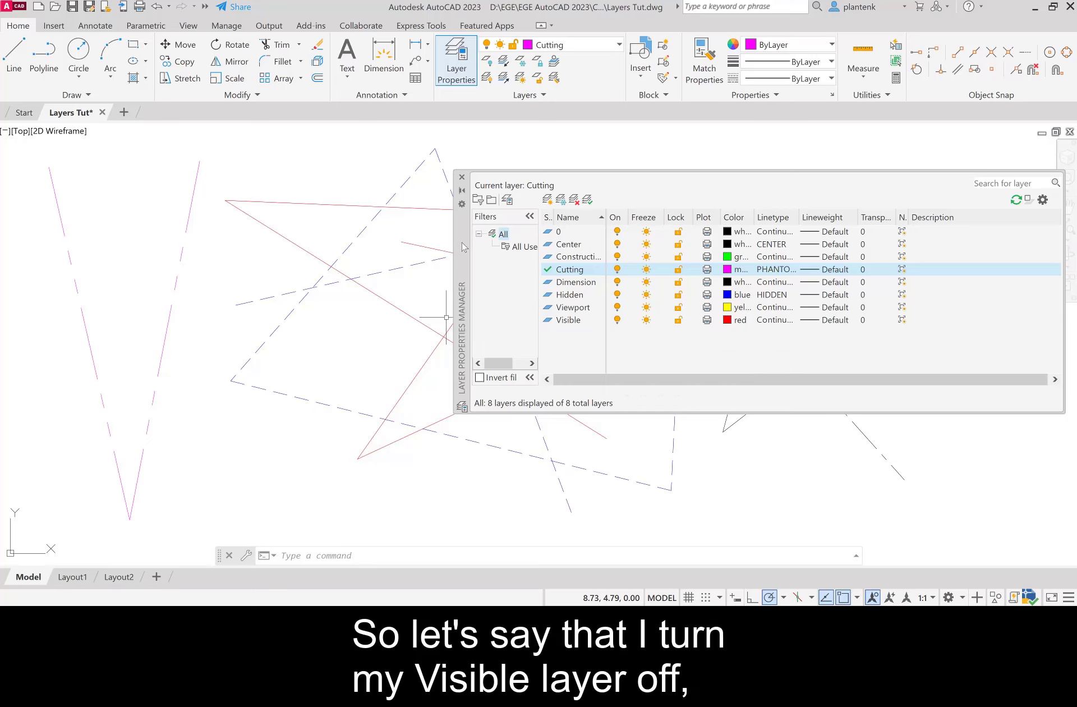
{"action": "left_click", "coordinate": [476, 232]}
{"action": "left_click_drag", "start_coordinate": [462, 243], "coordinate": [492, 226]}
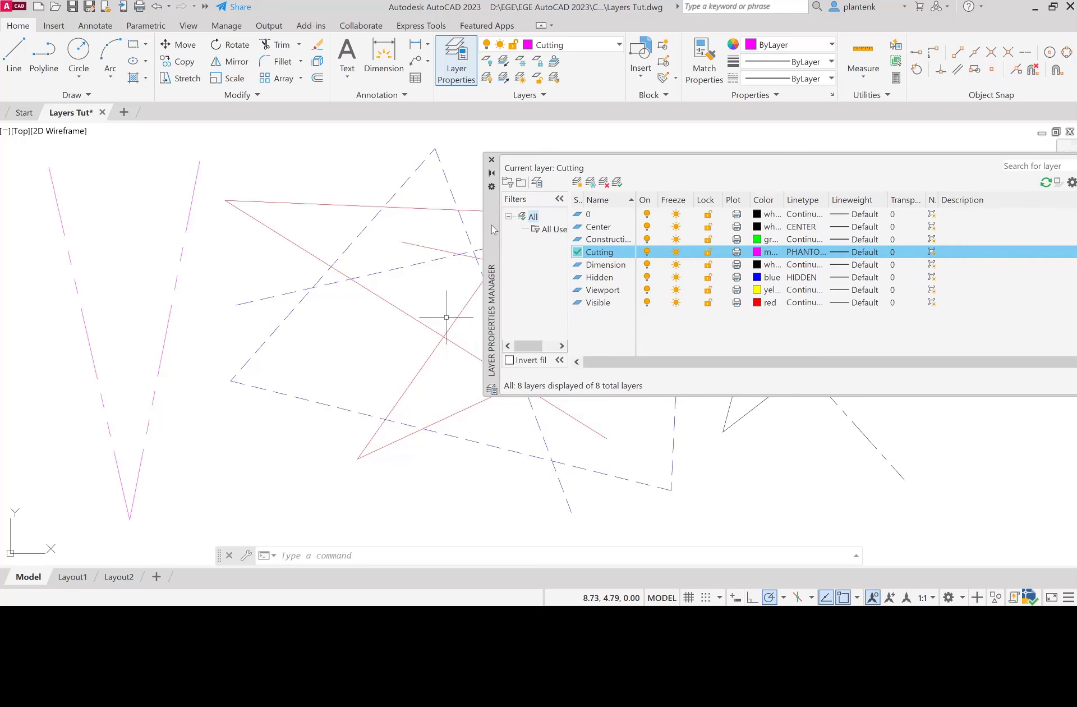
- Turn the Visible layer off and back on, and do the same with the Construction layer
{"action": "left_click", "coordinate": [647, 302]}
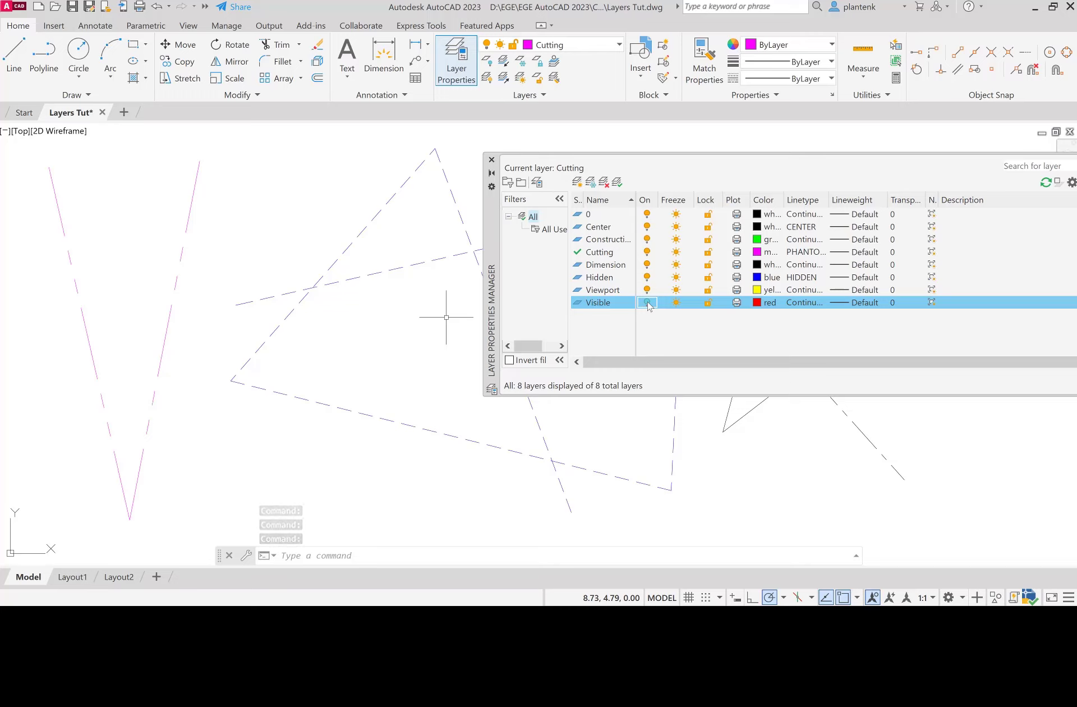
{"action": "left_click", "coordinate": [648, 303]}
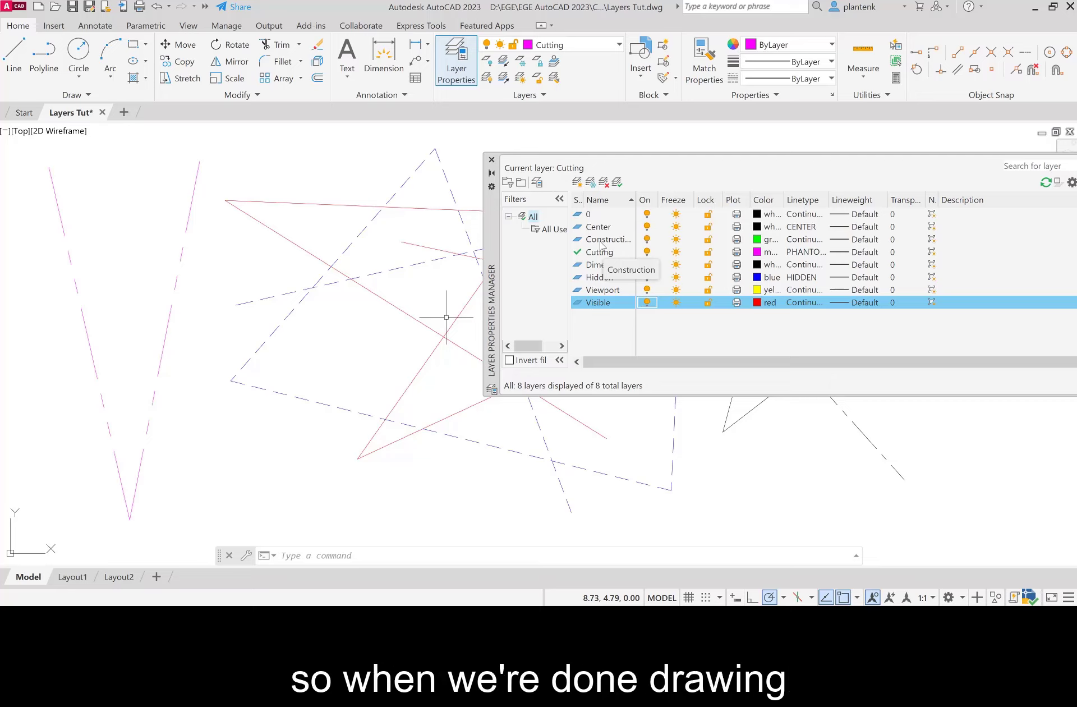
{"action": "left_click", "coordinate": [647, 239]}
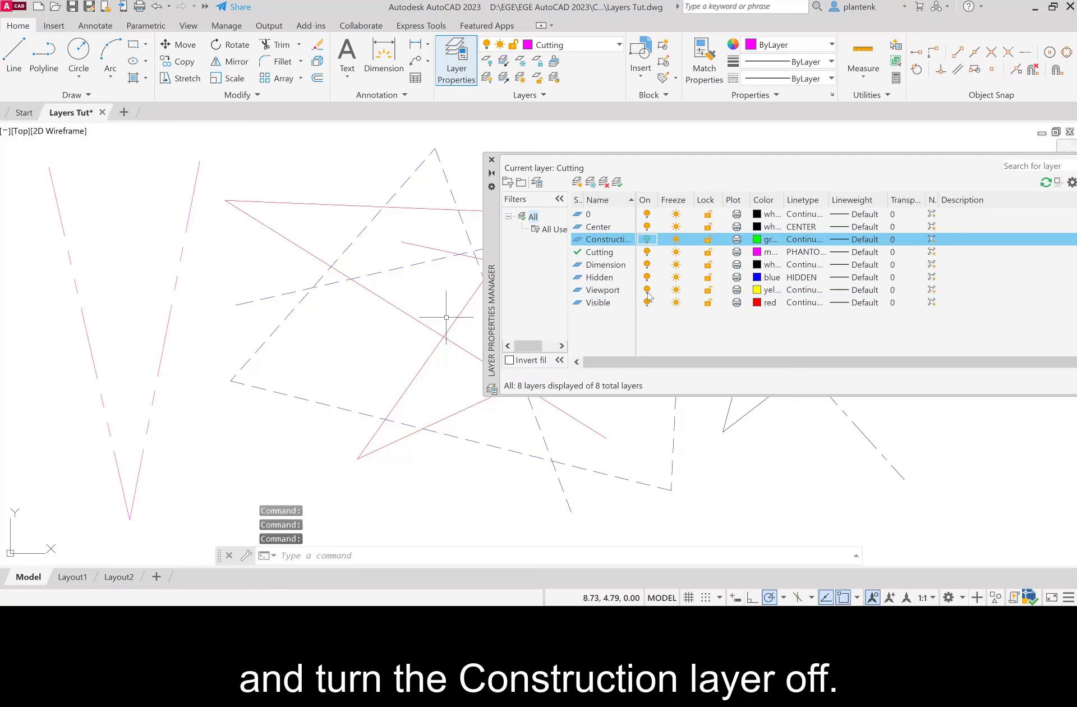
{"action": "left_click", "coordinate": [648, 239]}
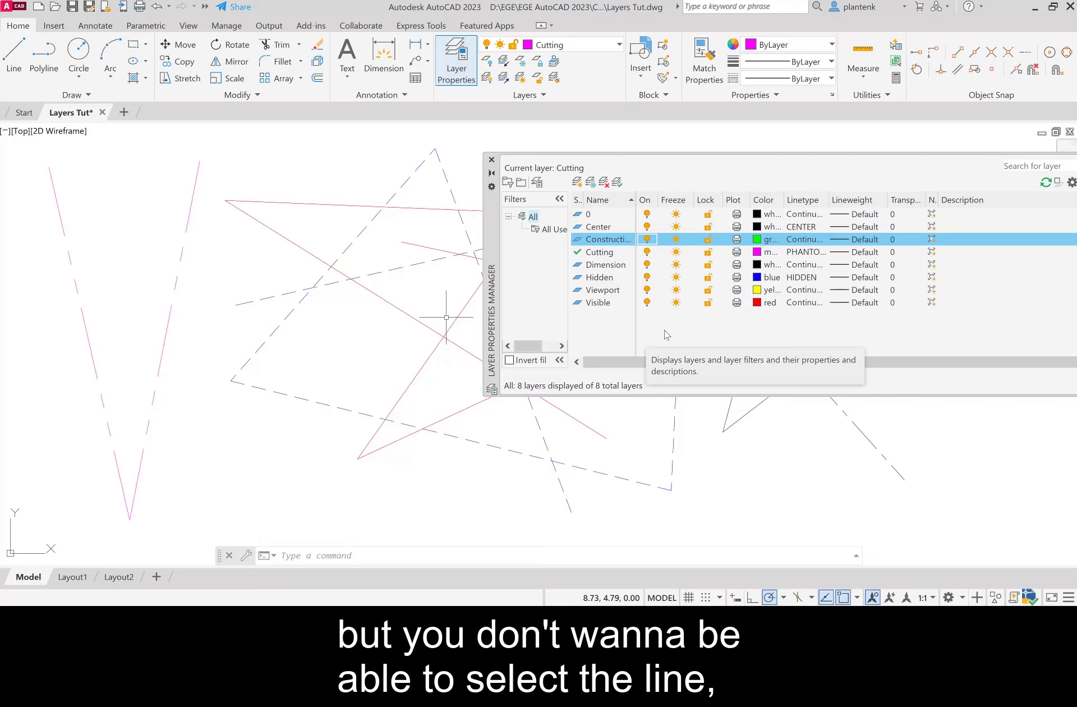
- Lock the Visible layer and try to erase its long diagonal red line
{"action": "left_click", "coordinate": [708, 303]}
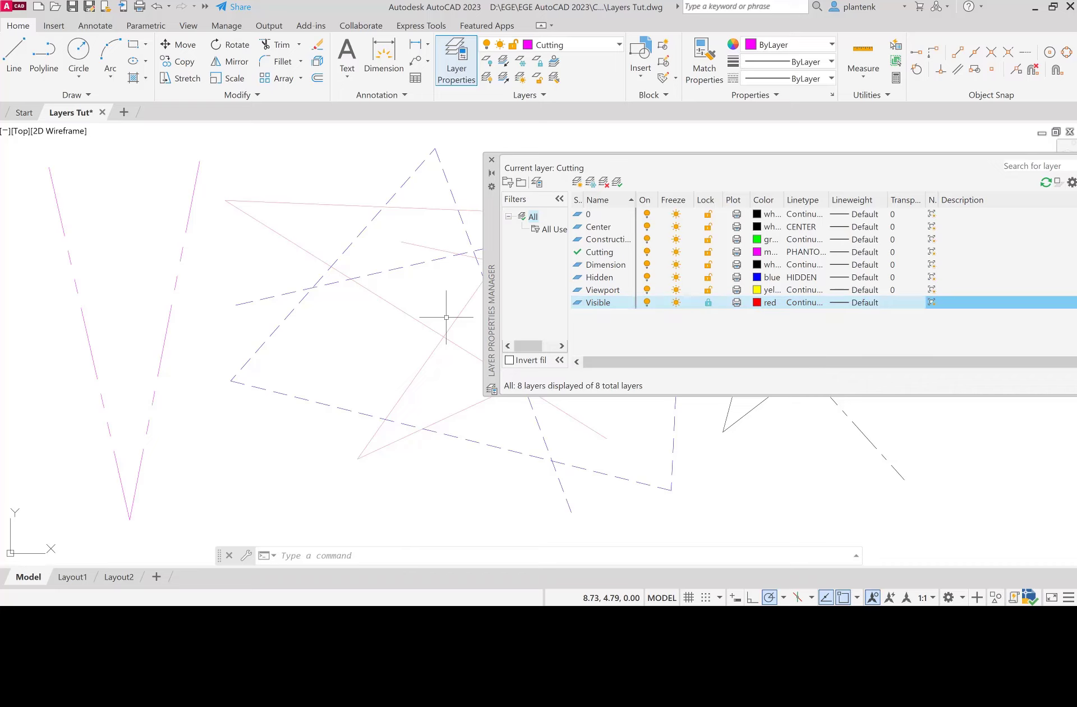
{"action": "left_click", "coordinate": [416, 326]}
{"action": "left_click", "coordinate": [384, 347]}
{"action": "left_click", "coordinate": [412, 324]}
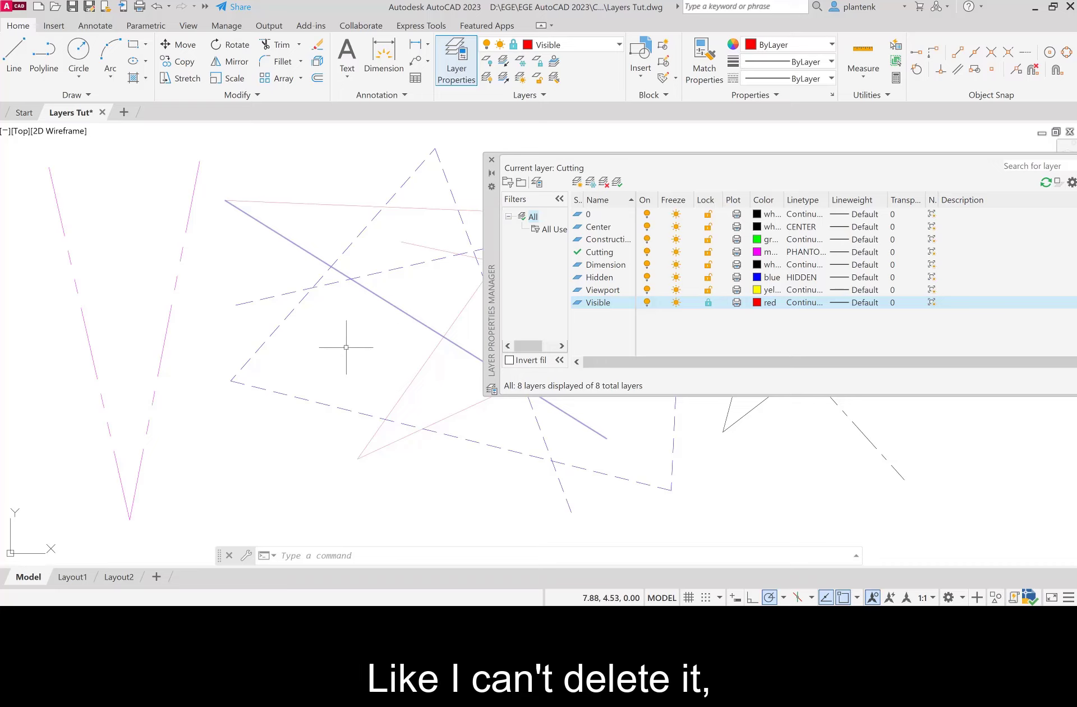
{"action": "key", "text": "Delete"}
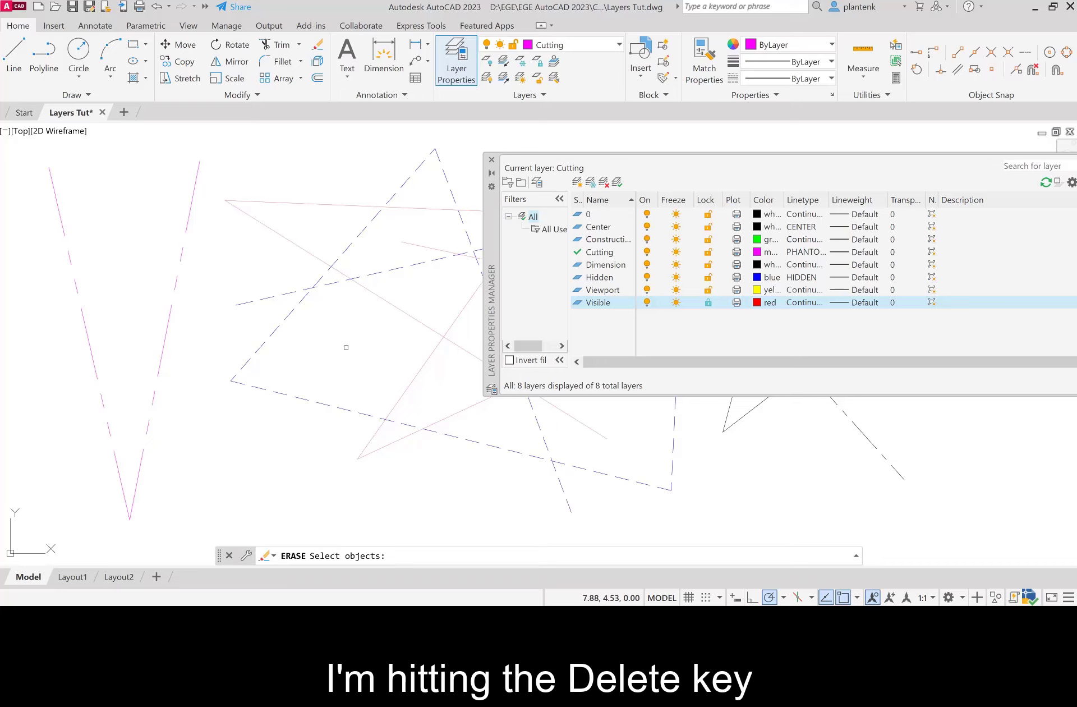